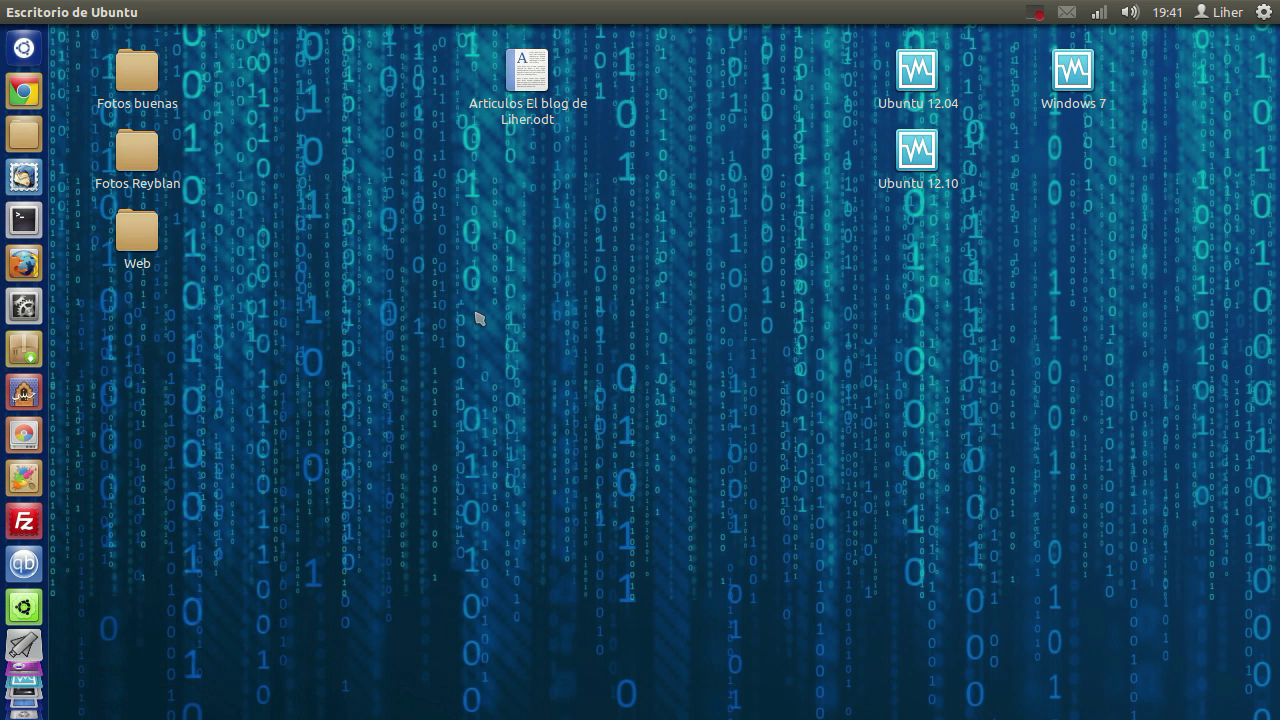
Open elblogdeliher.com in Chrome and view its articles about virtual machines
click(24, 92)
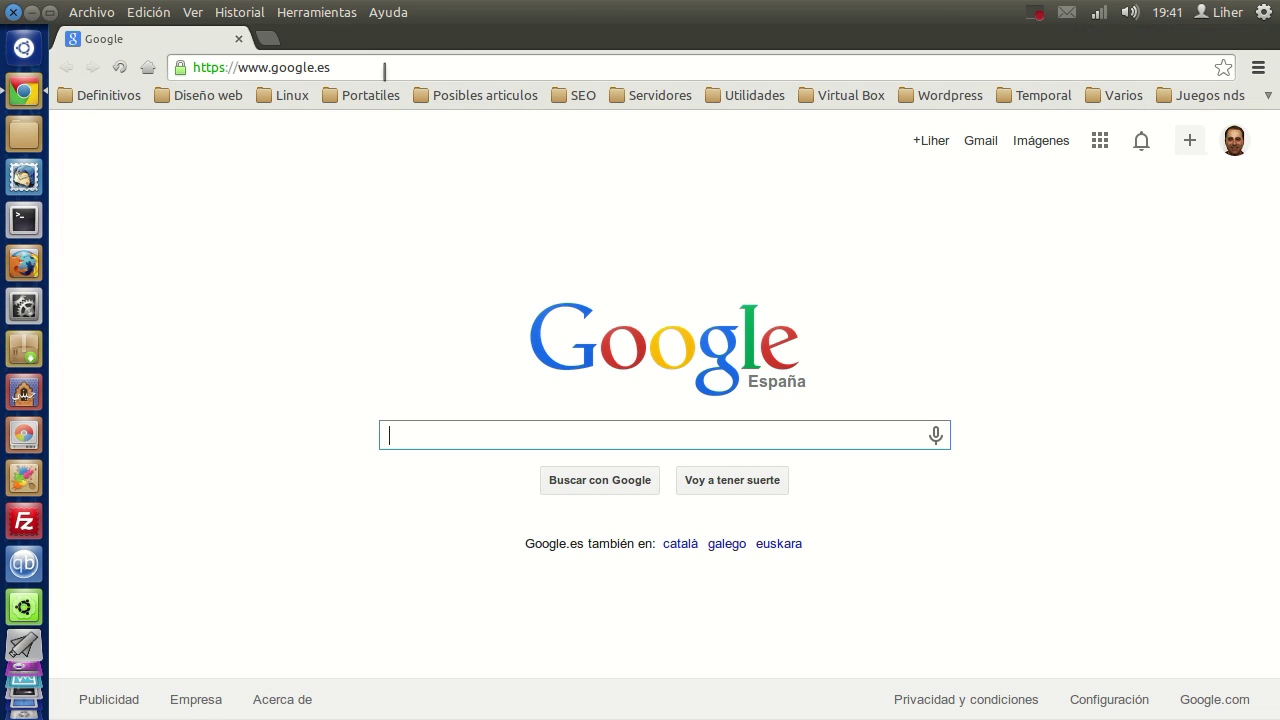
click(386, 67)
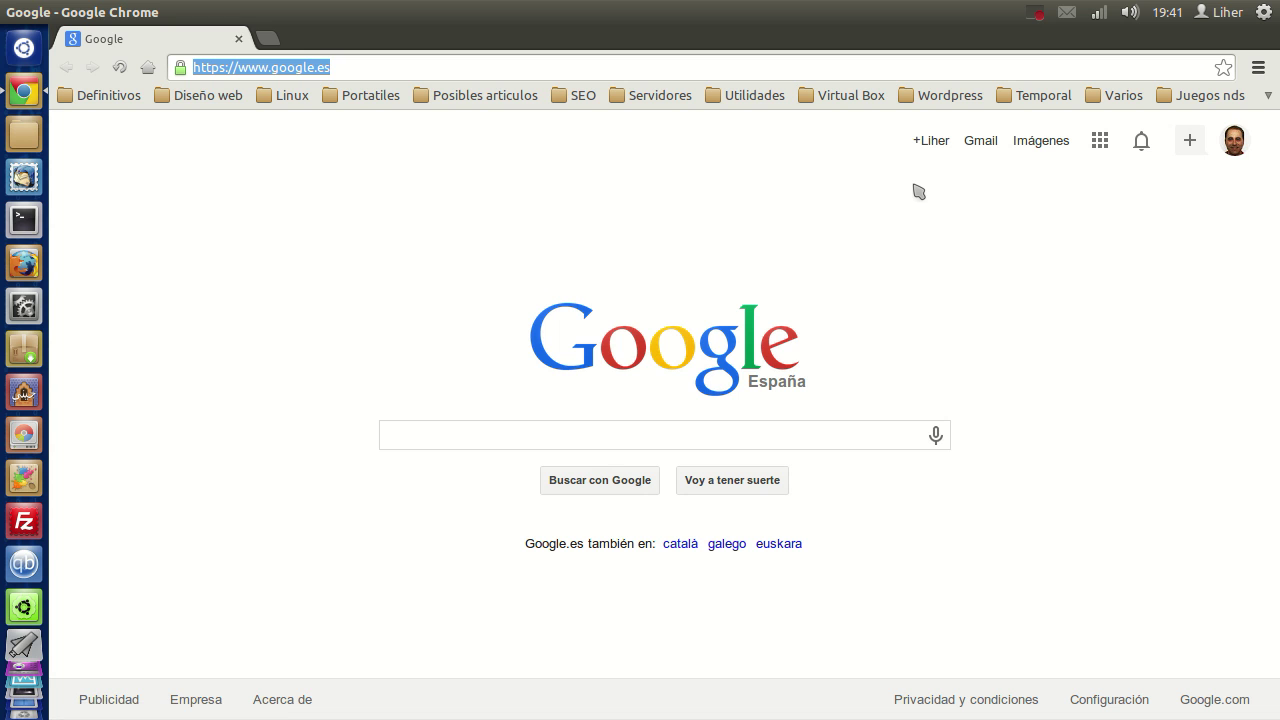
text(elblogdelihe)
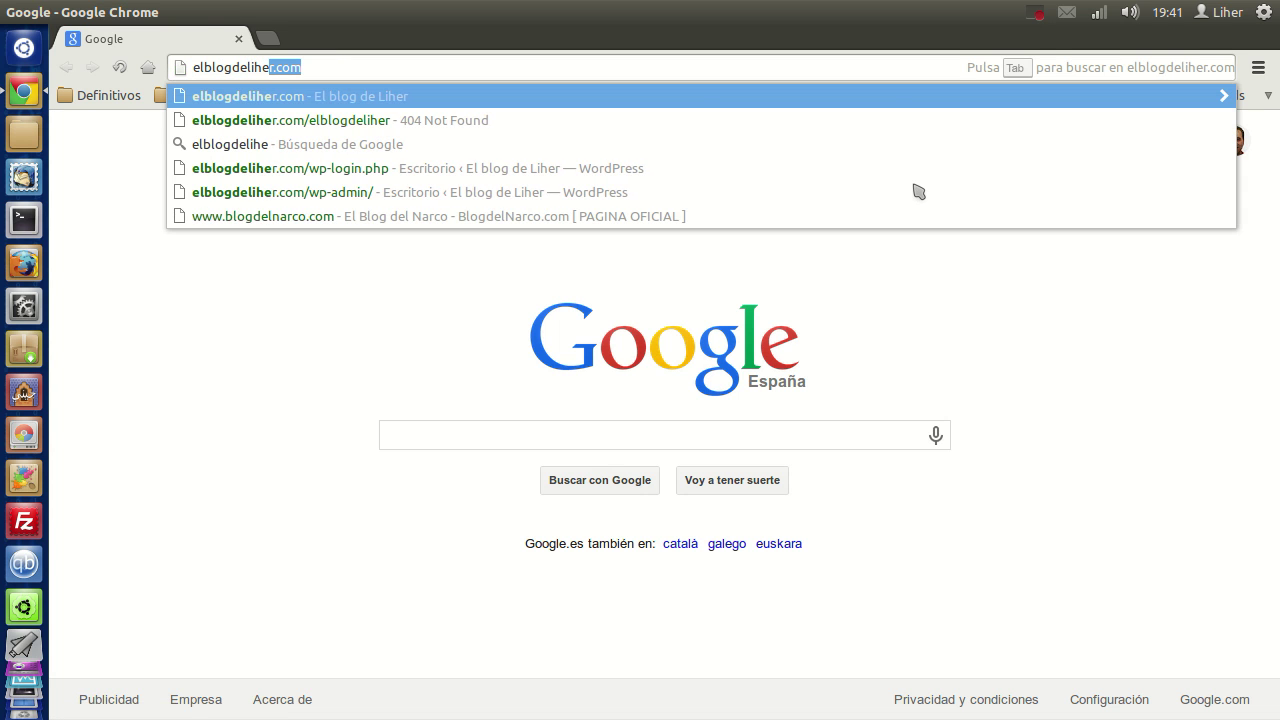
key(Return)
scroll(712, 462, down, 3)
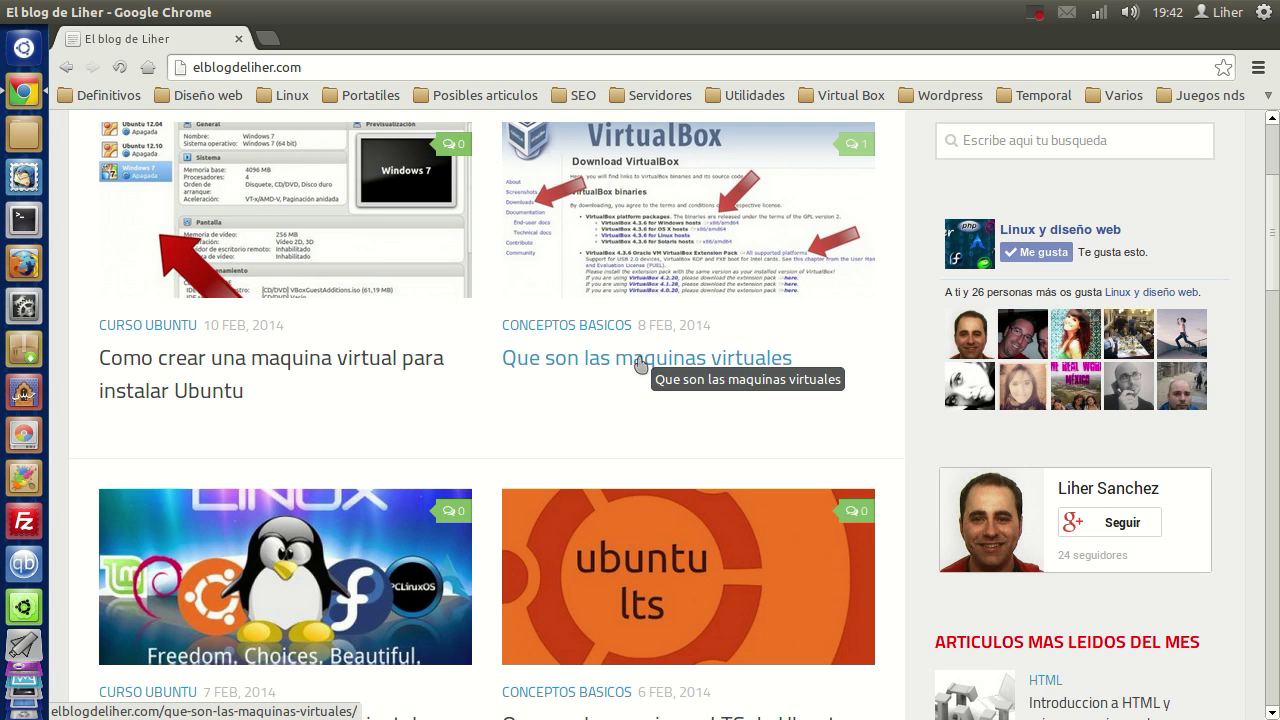
Go to virtualbox.org and open its Downloads page
click(340, 66)
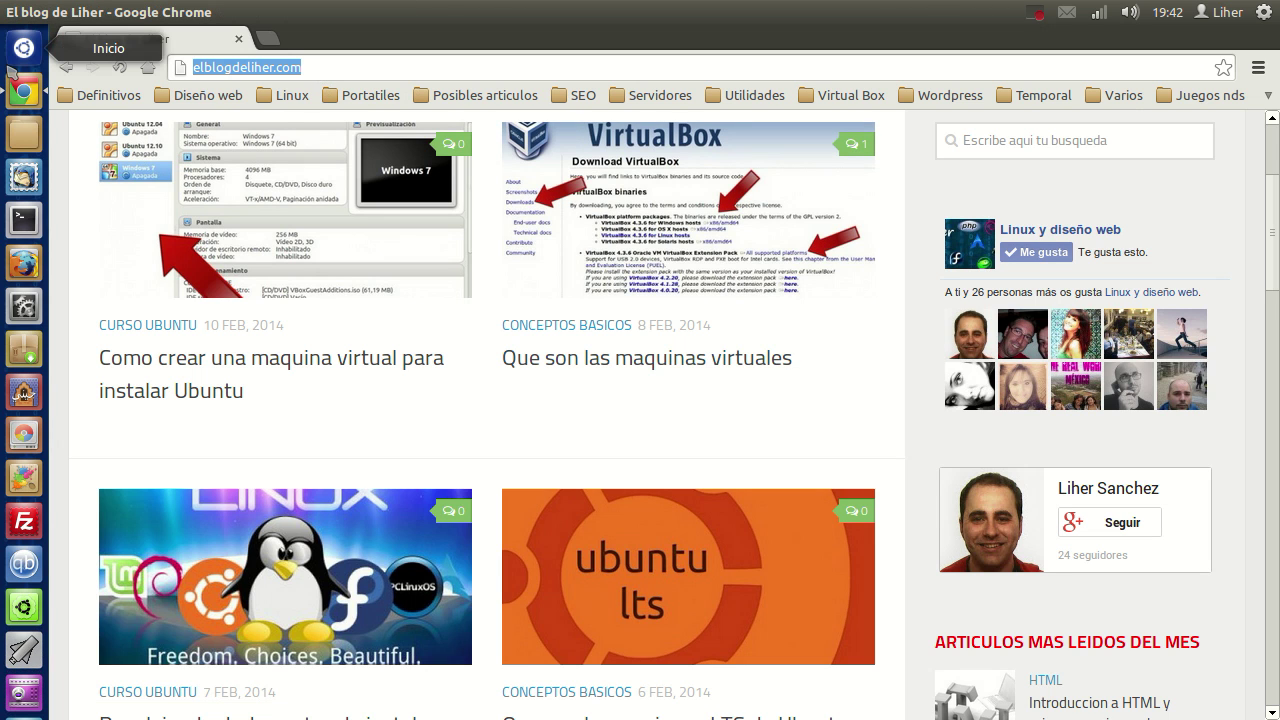
text(virtualbox.org)
key(Return)
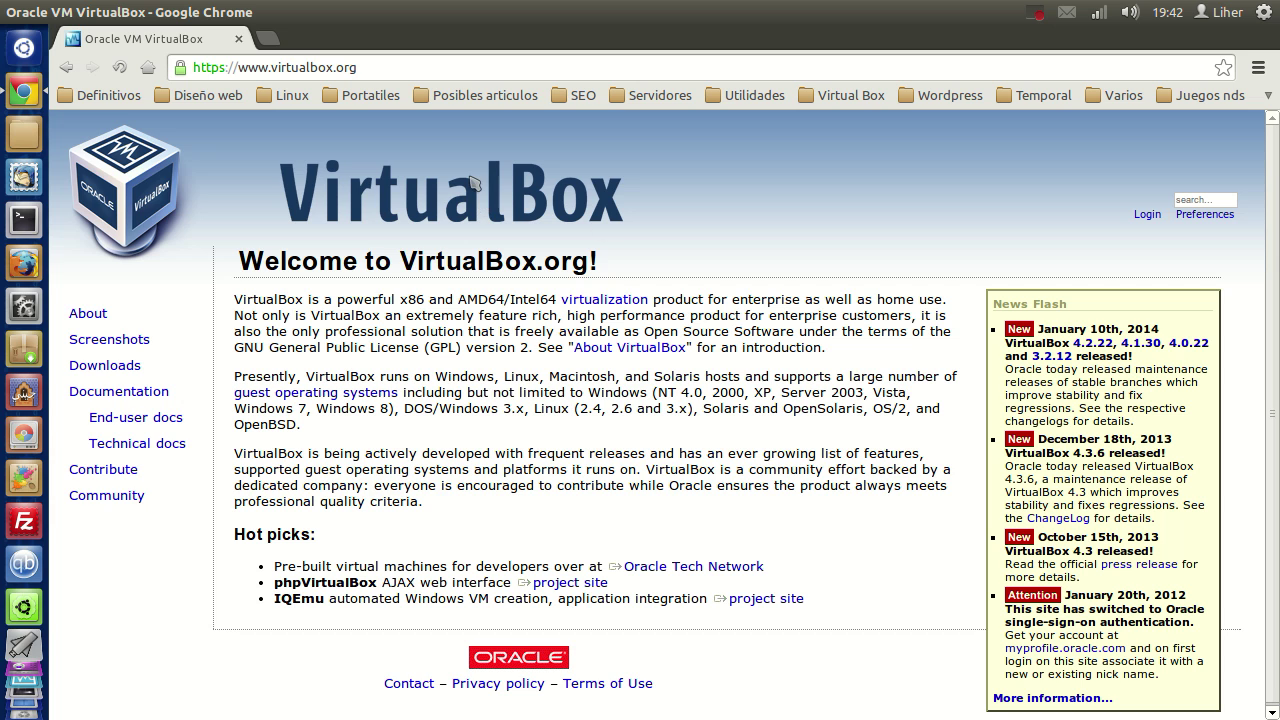
double_click(125, 372)
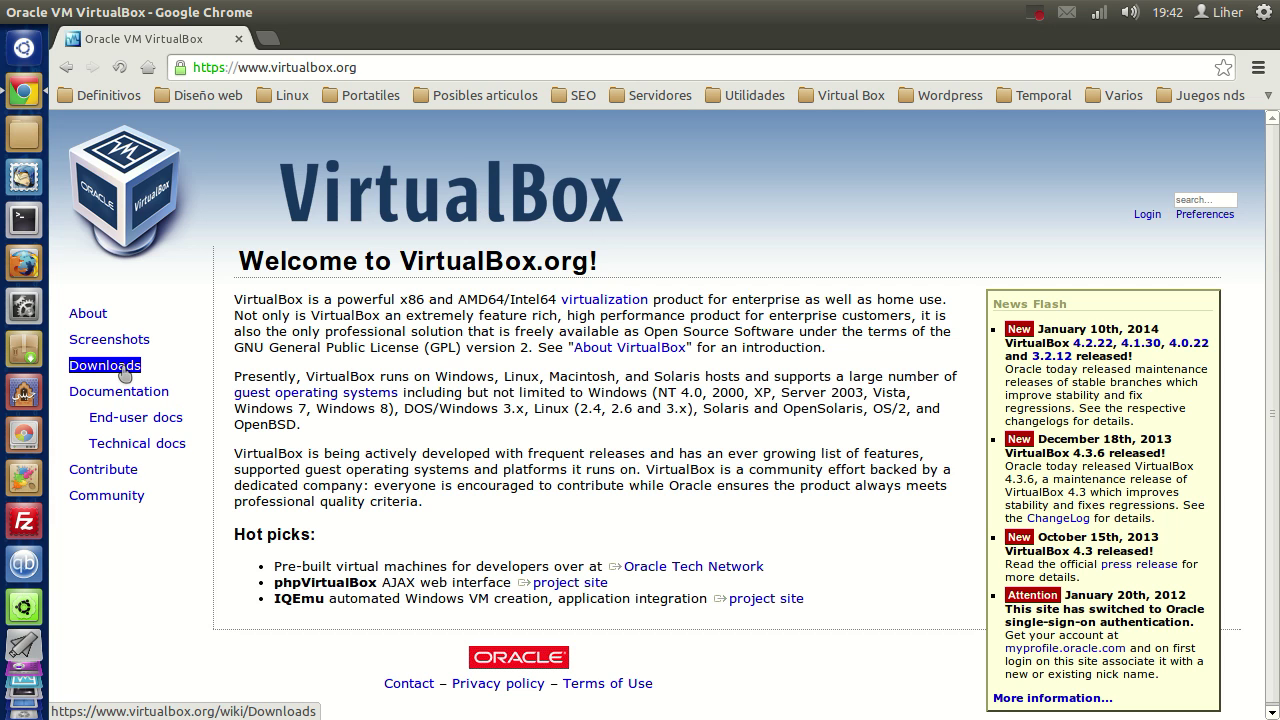
click(125, 372)
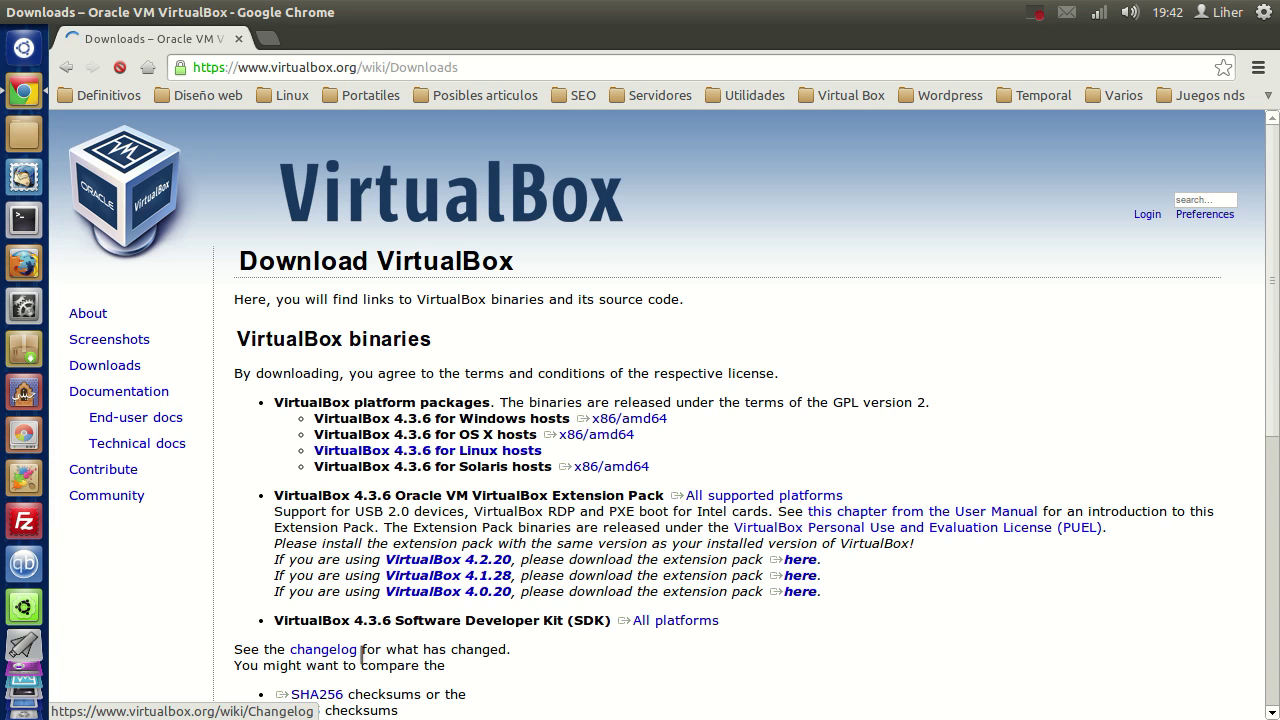
Review the VirtualBox 4.3.6 packages for Windows and OS X hosts, and view the package list for Linux hosts
scroll(708, 280, down, 3)
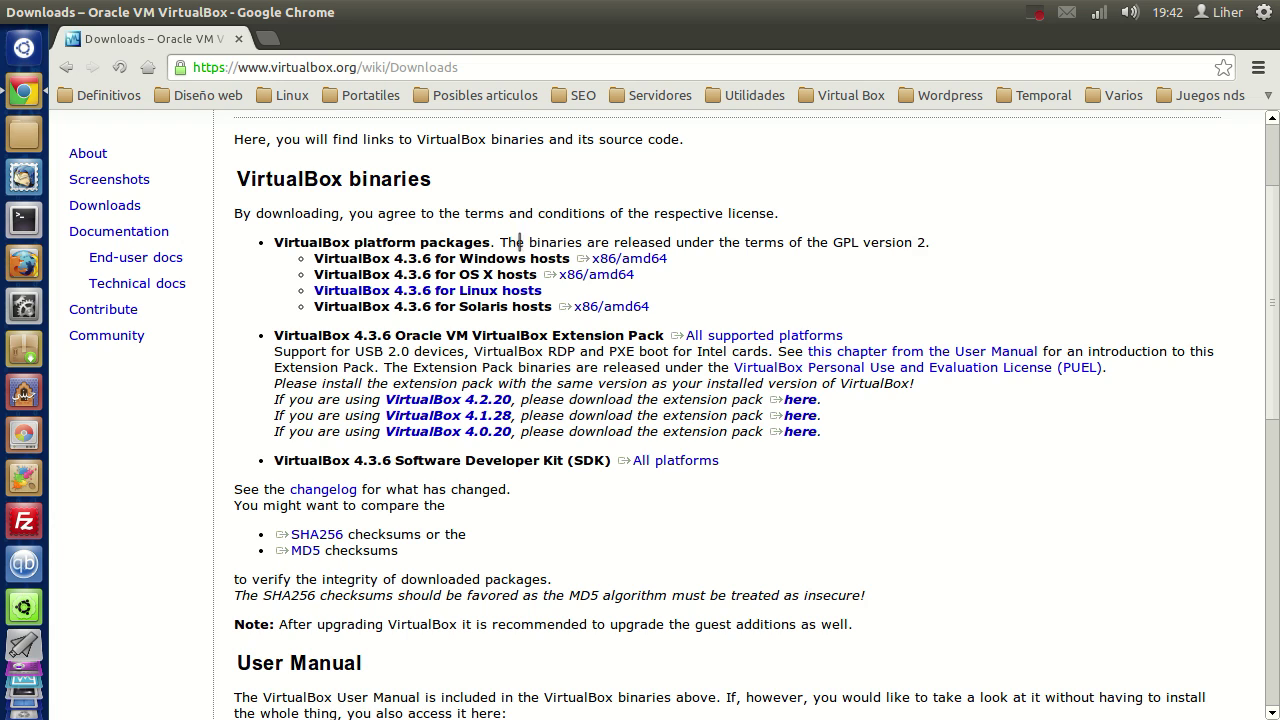
drag(576, 258, 667, 259)
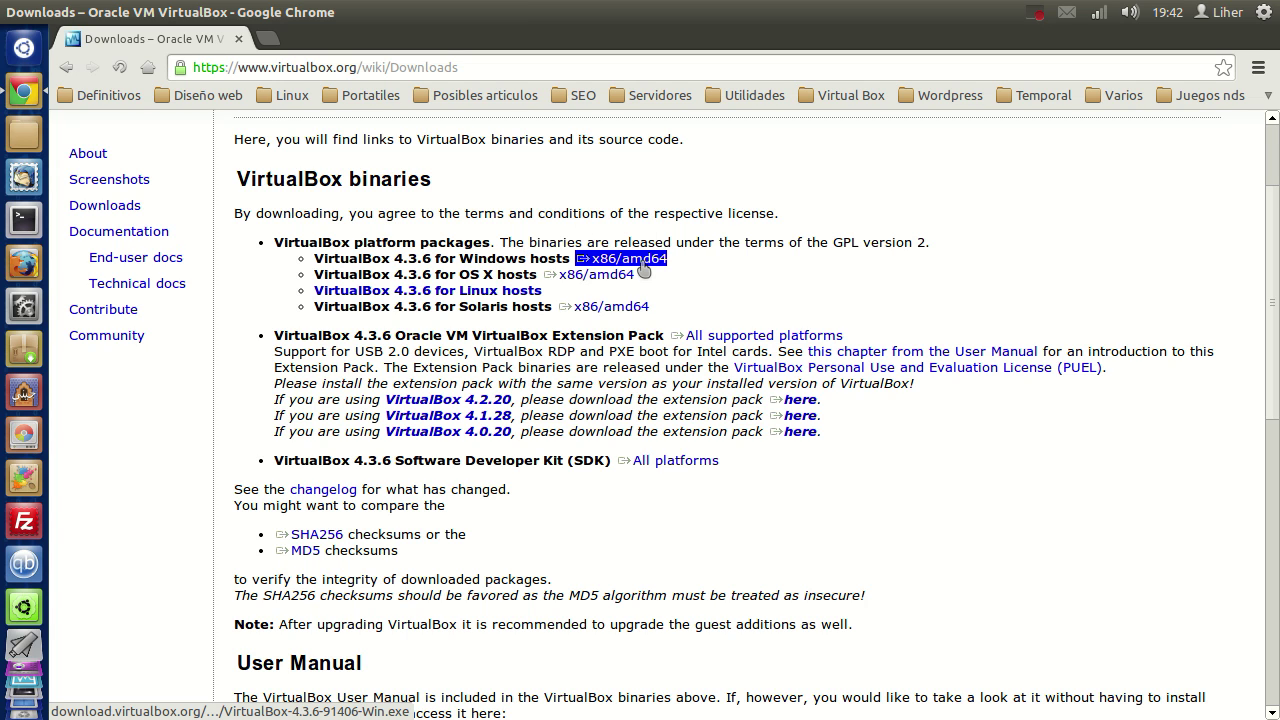
click(624, 276)
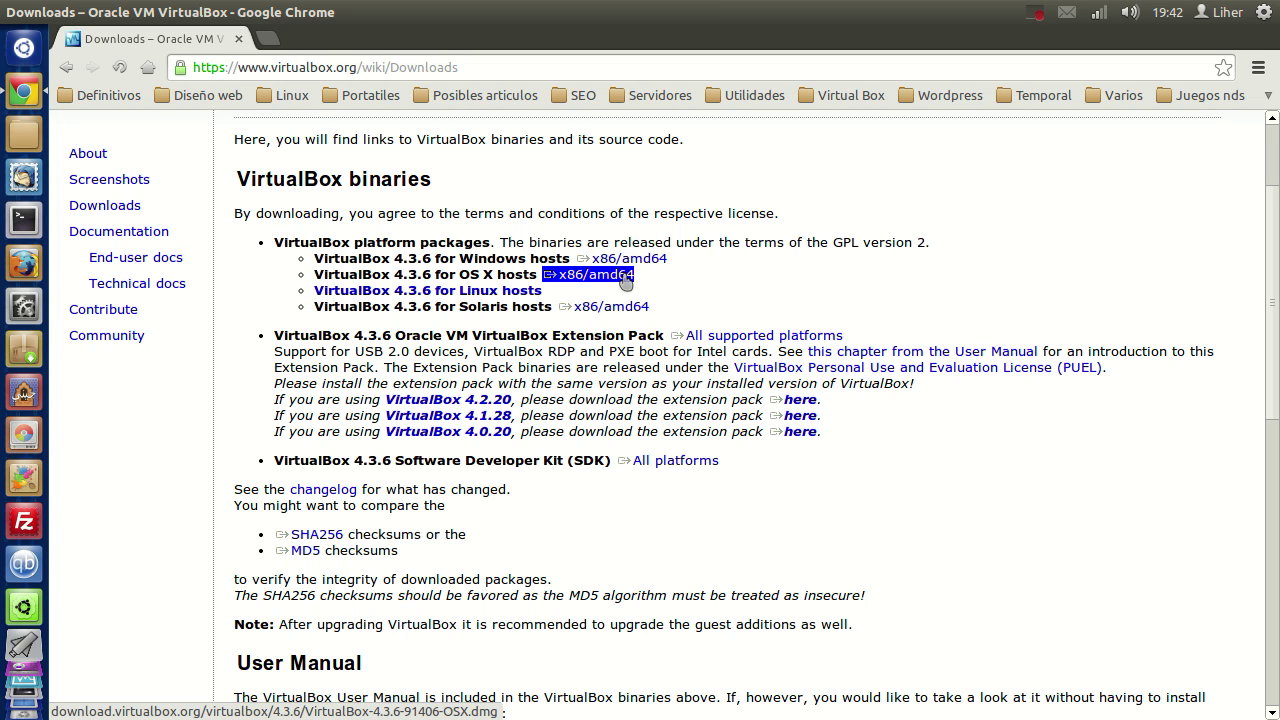
click(527, 297)
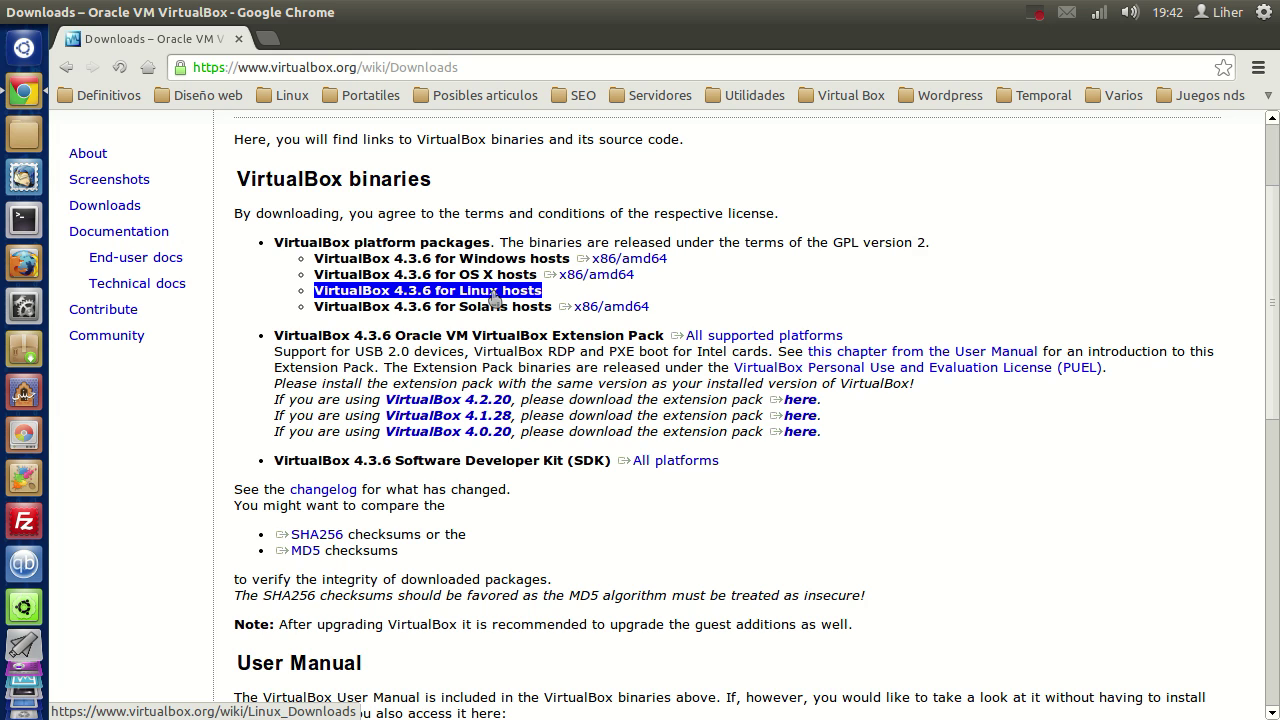
click(492, 297)
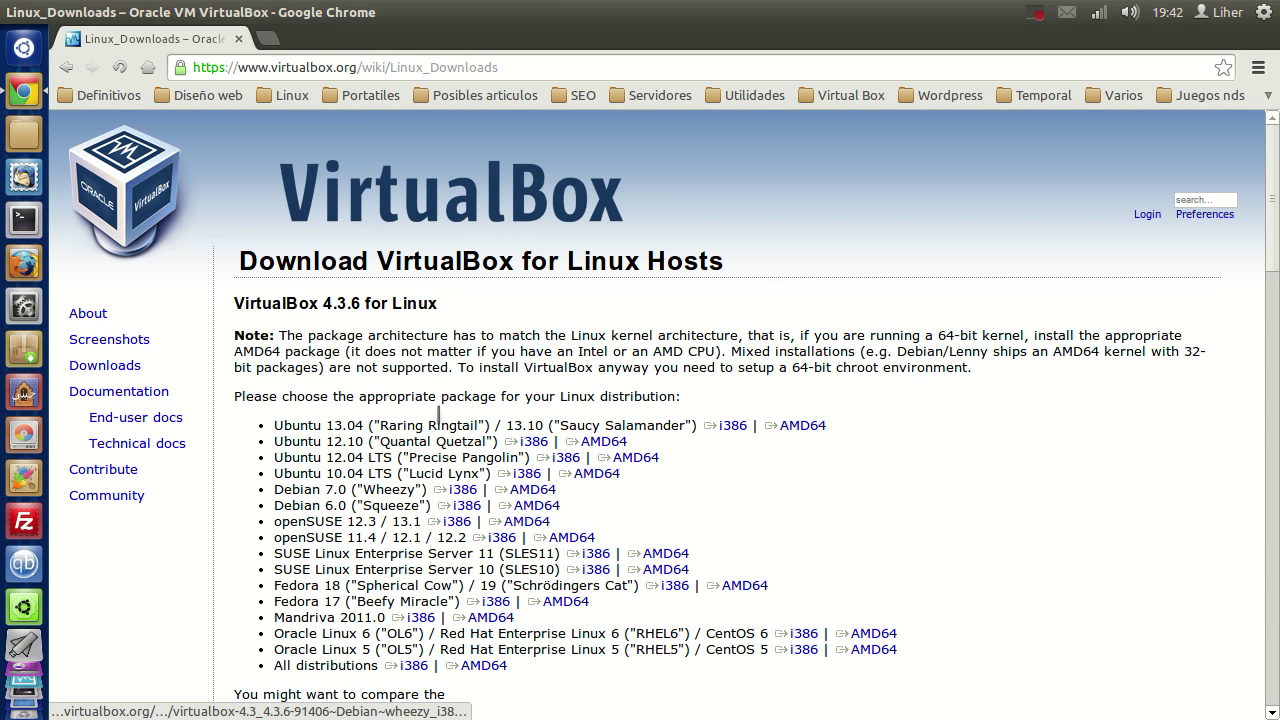
scroll(438, 418, down, 2)
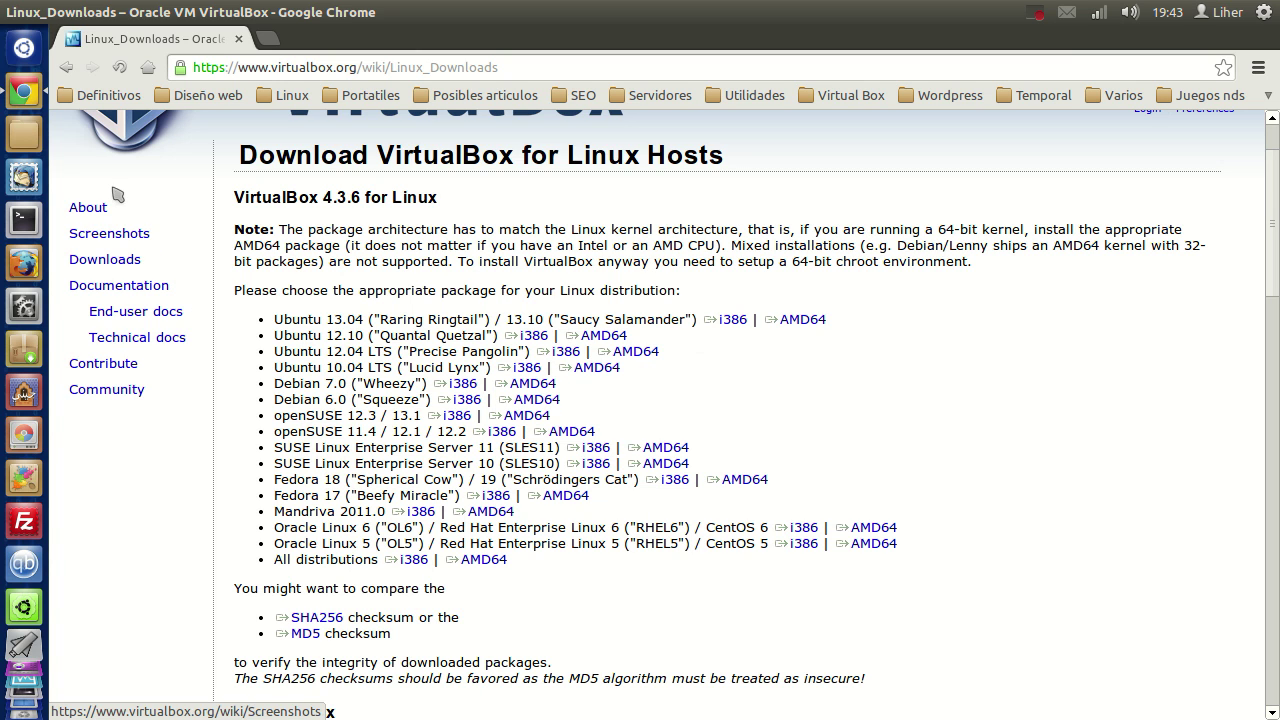
Return to the general VirtualBox downloads page and close the browser
click(66, 67)
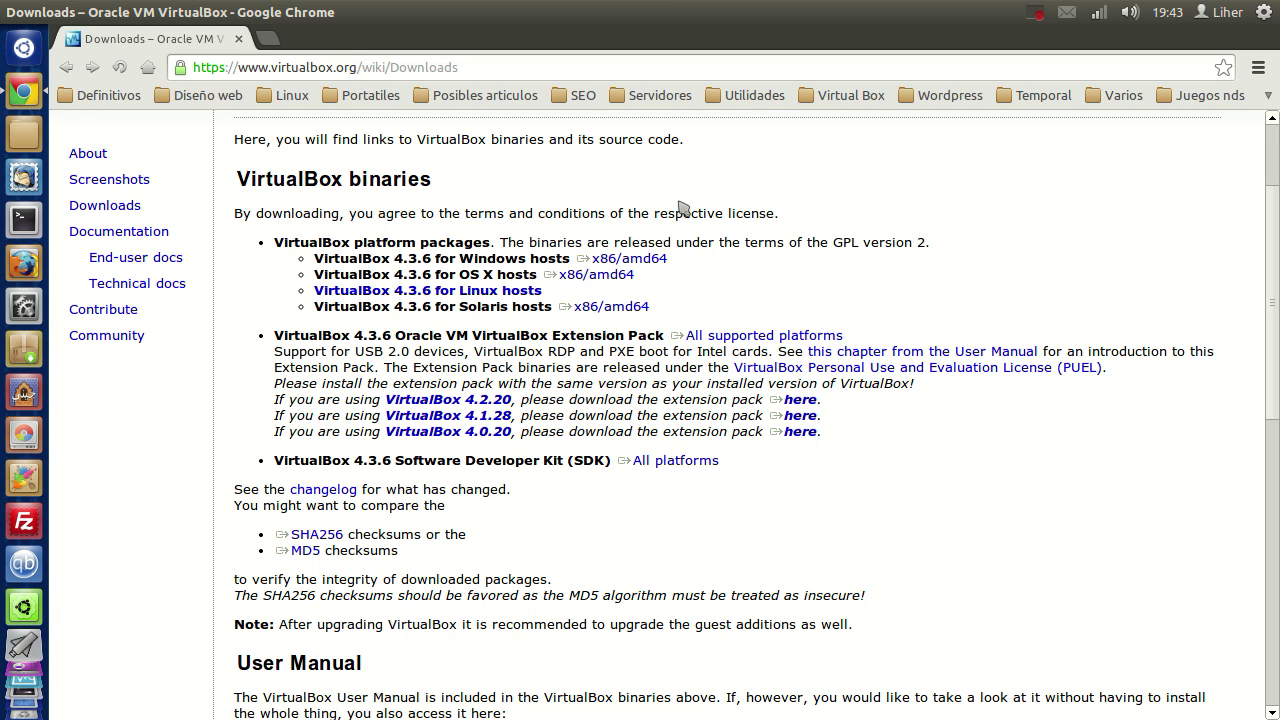
click(631, 264)
click(14, 14)
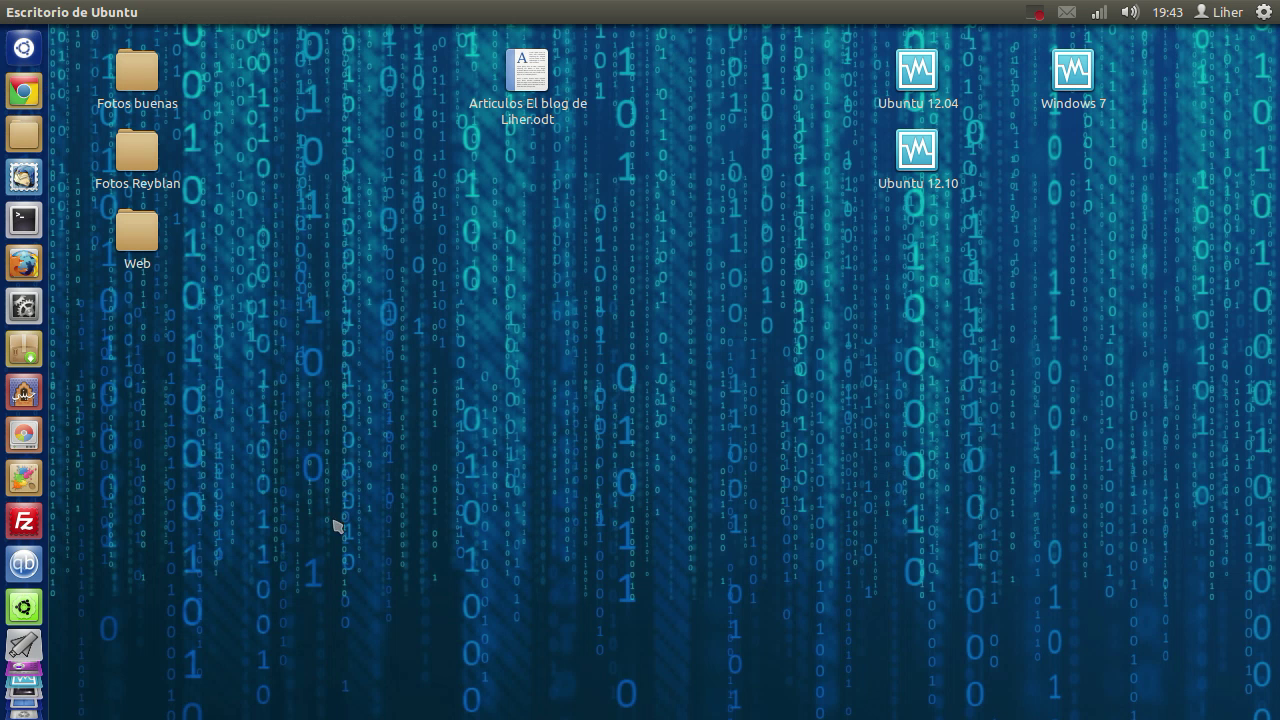
Switch to Oracle VM VirtualBox and start creating a new virtual machine
click(24, 620)
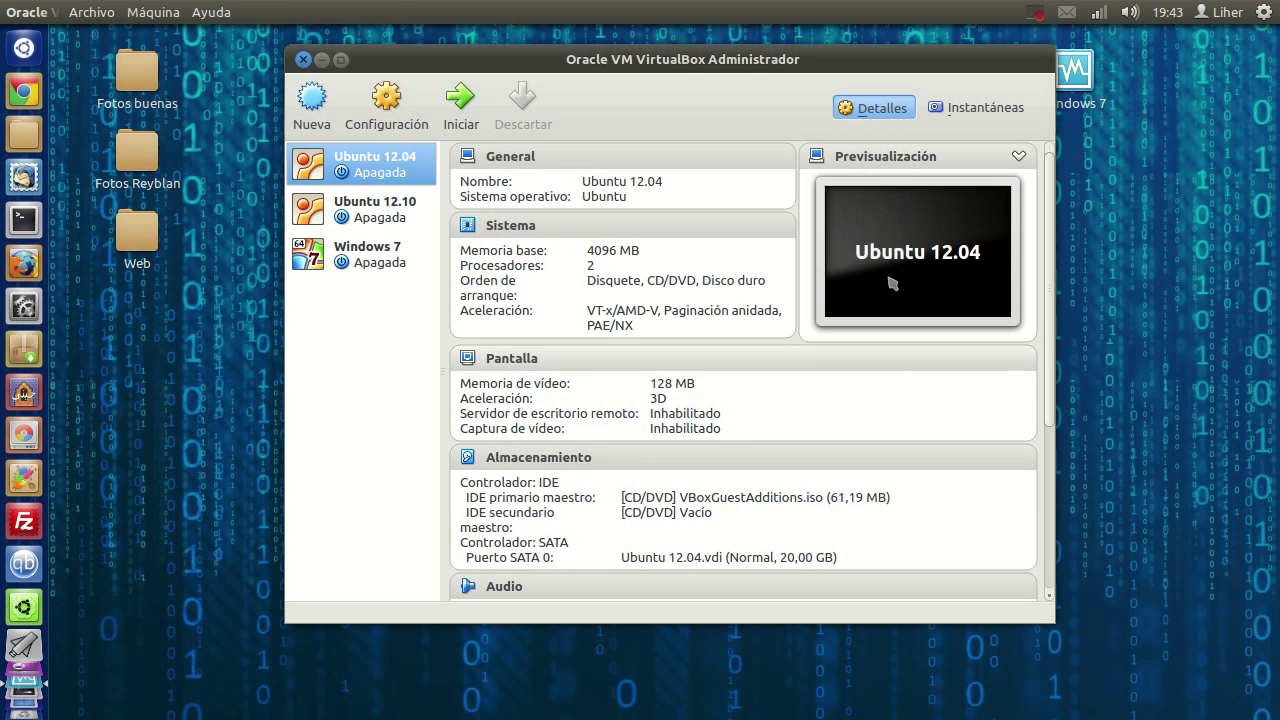
drag(620, 64, 634, 104)
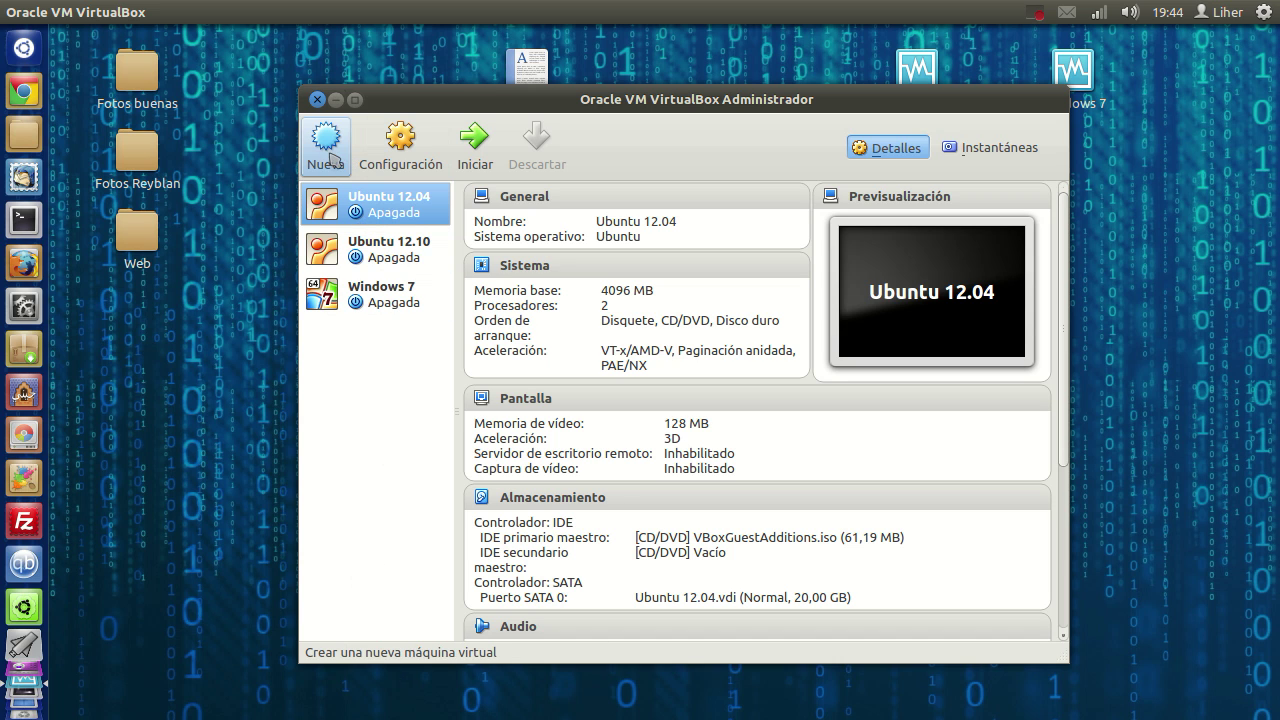
click(326, 155)
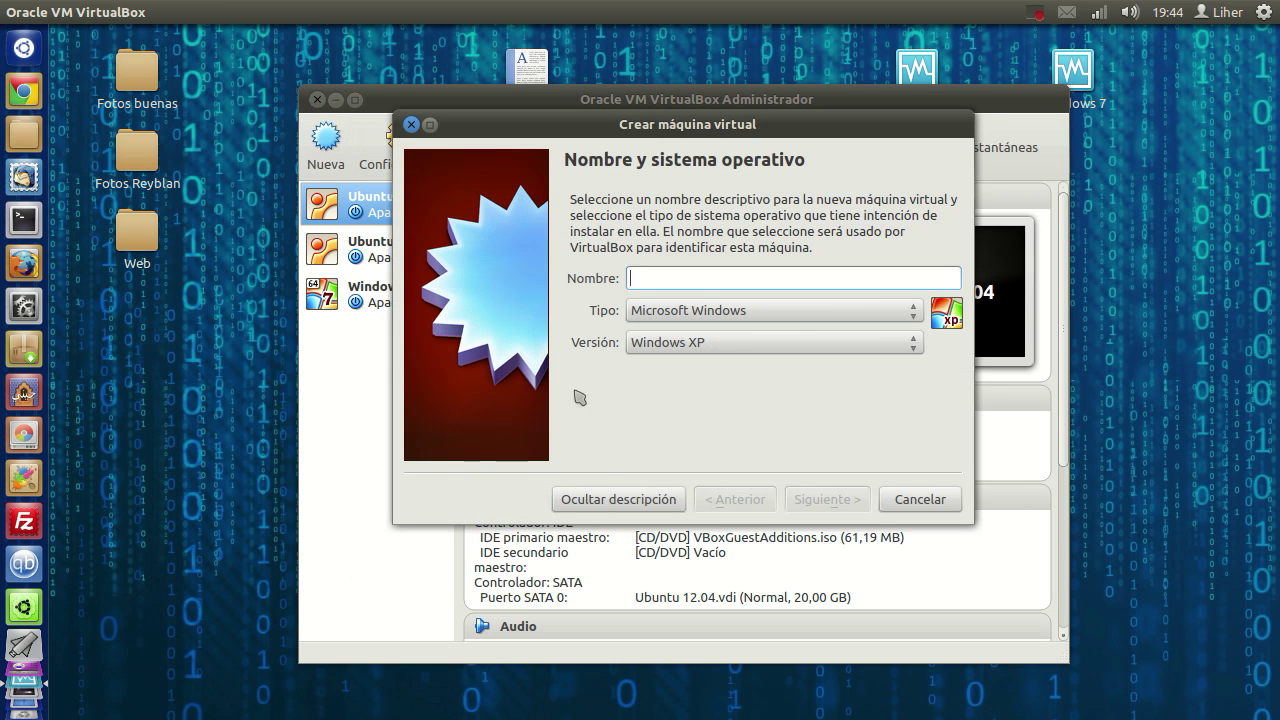
drag(828, 127, 842, 159)
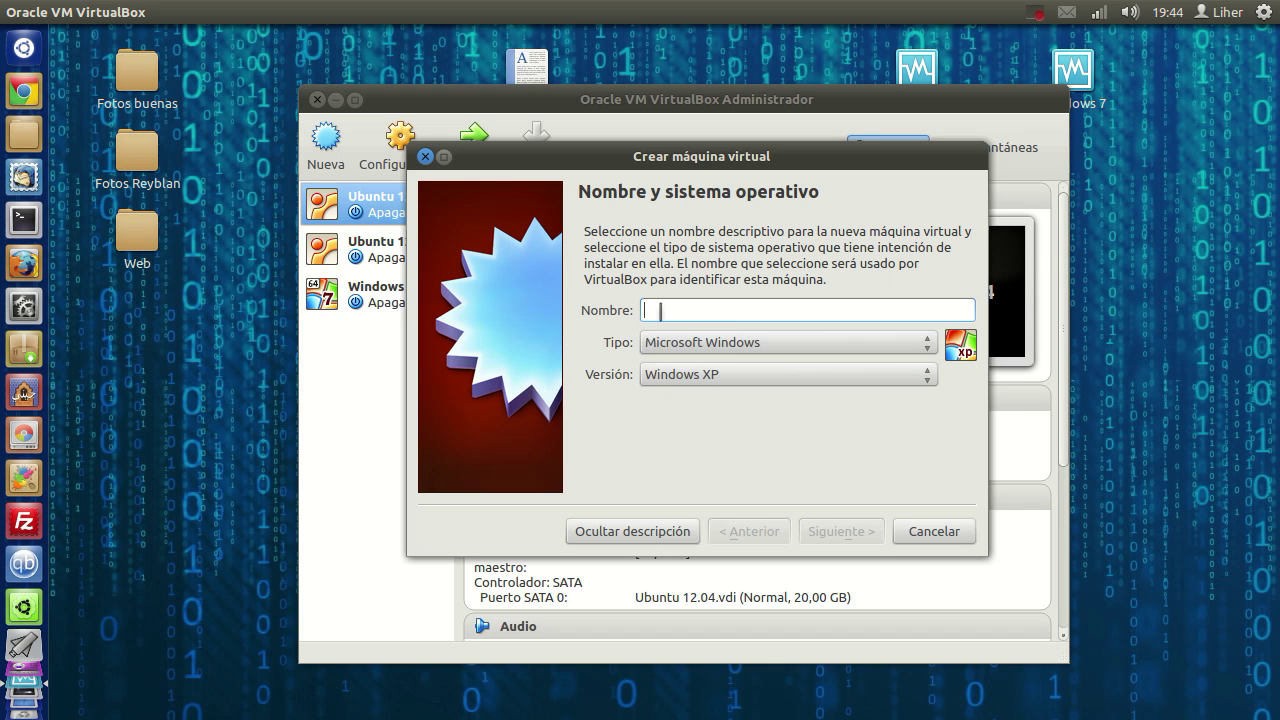
Name the new virtual machine Ubuntu, with Linux as its type and Ubuntu as its version
text(Ubutnu)
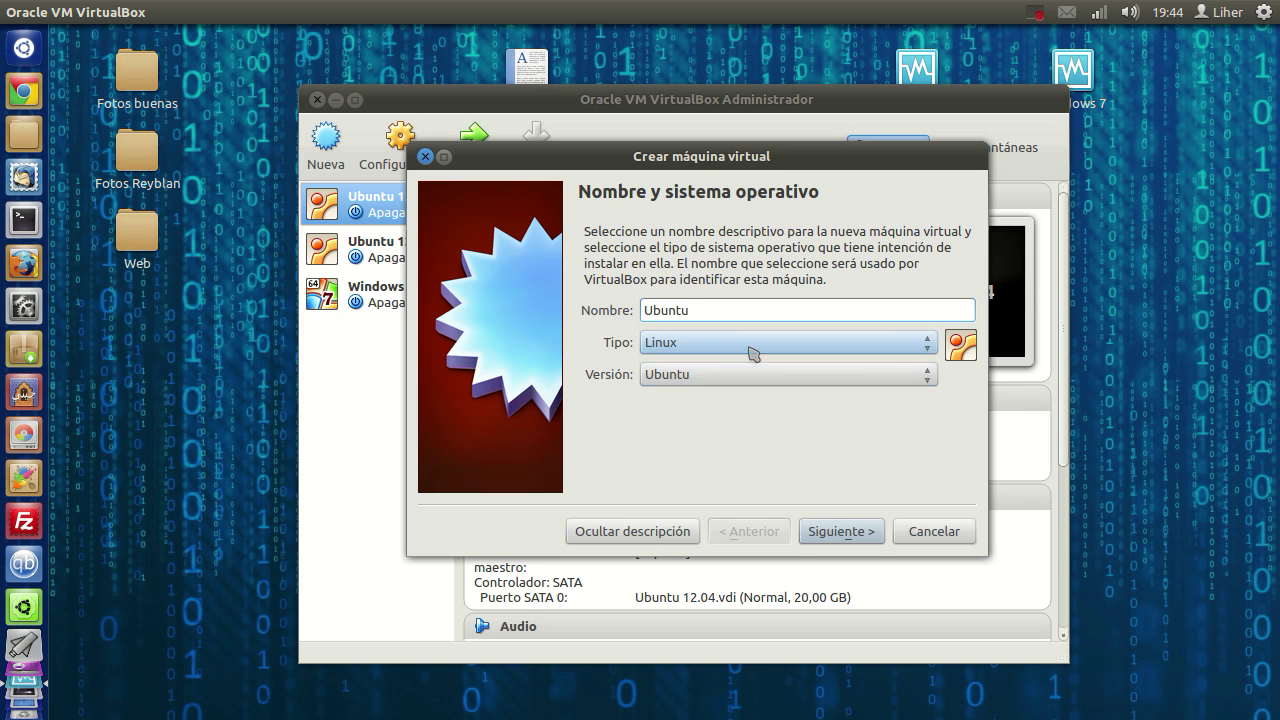
click(750, 346)
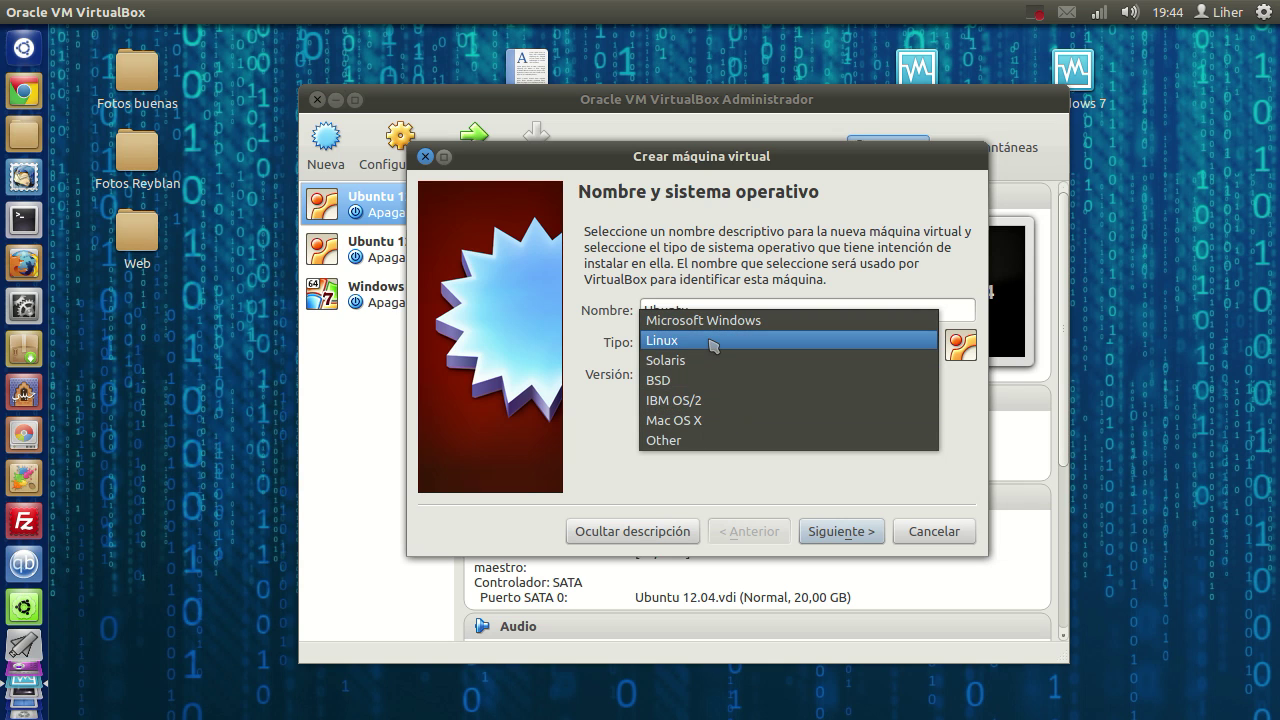
click(697, 343)
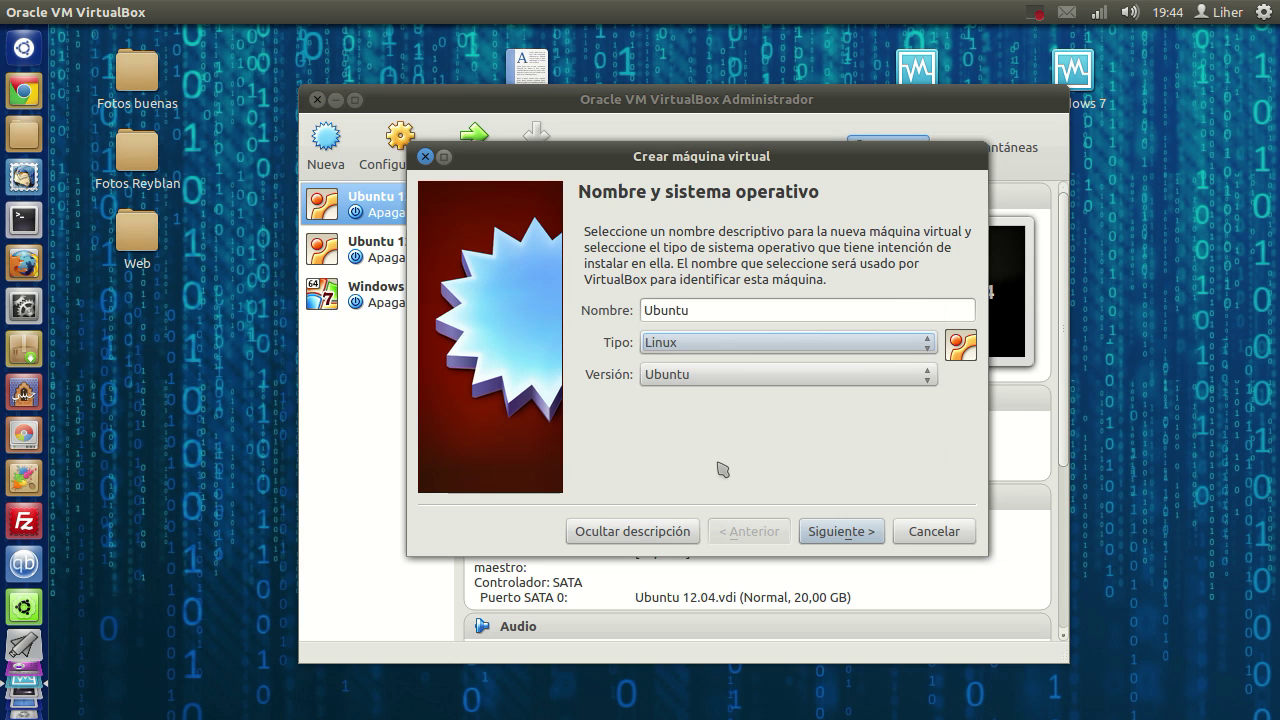
click(736, 381)
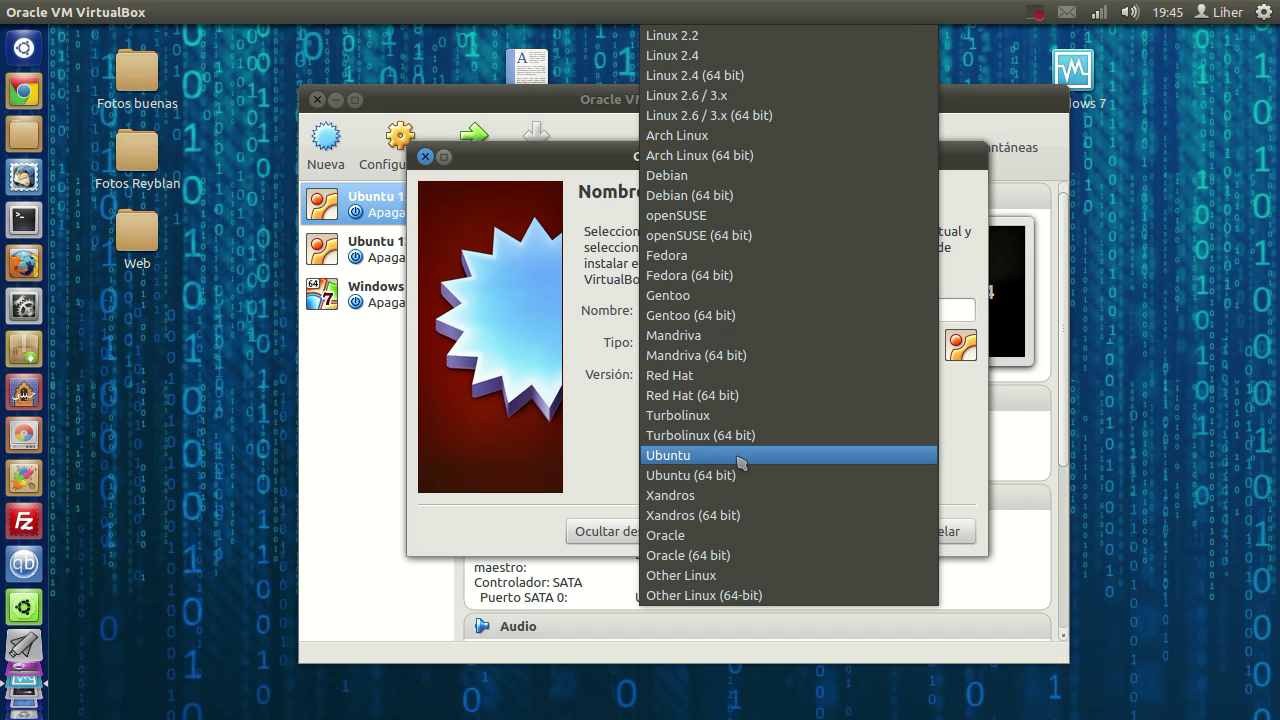
click(668, 456)
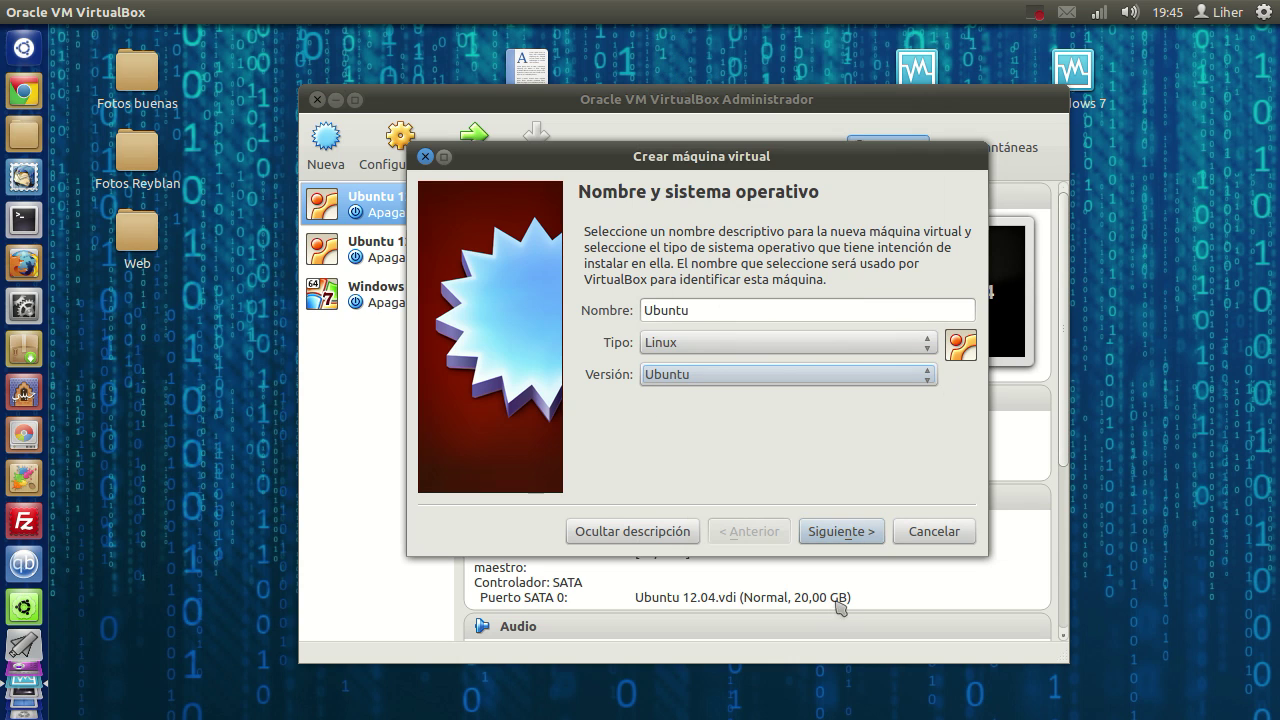
Try the virtual machine name Window and restore the name Ubuntu
double_click(797, 309)
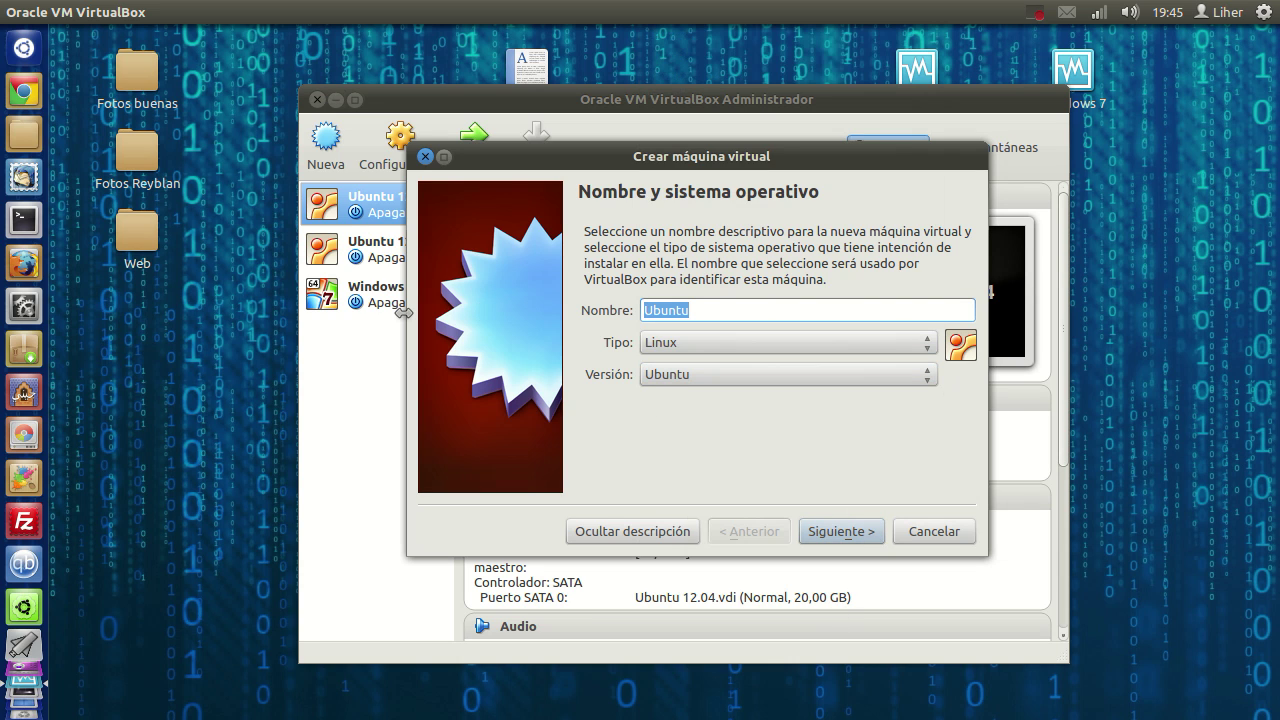
text(Window)
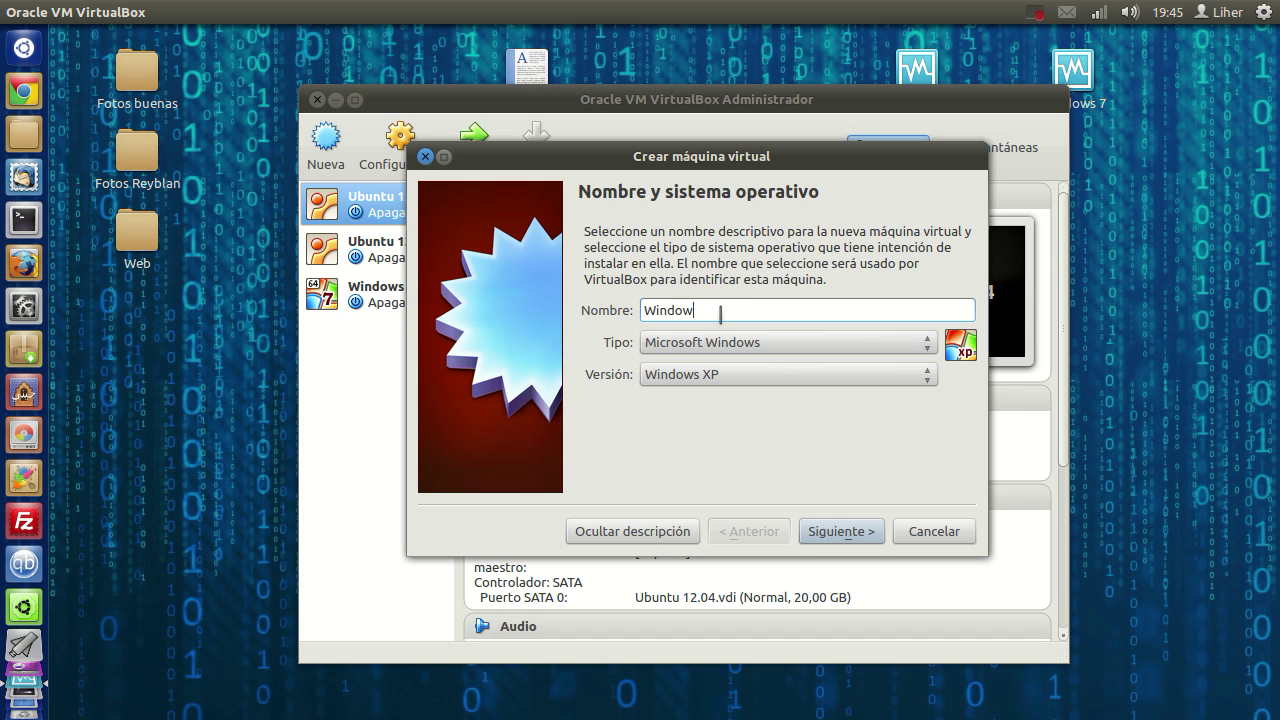
key(BackSpace)
key(BackSpace)
key(BackSpace)
key(BackSpace)
key(BackSpace)
key(BackSpace)
text(Ubuntu)
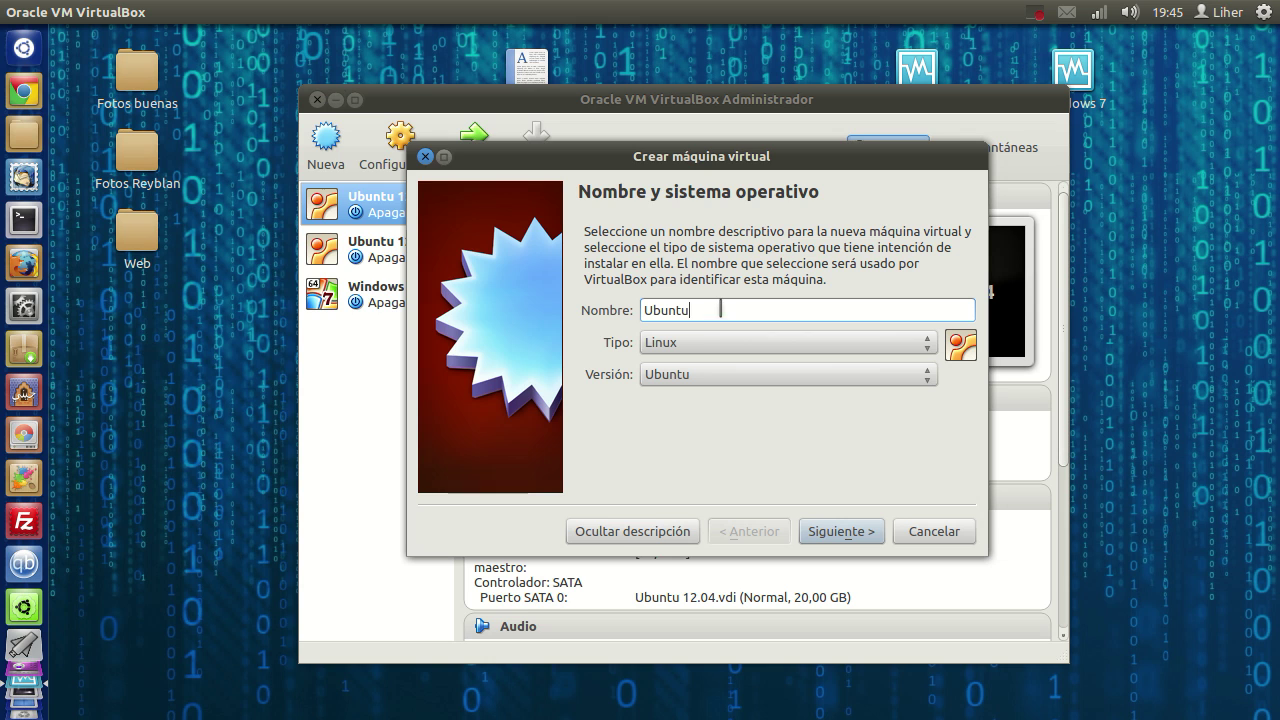
Accept the name and operating system settings and continue to the memory size settings
drag(476, 163, 623, 194)
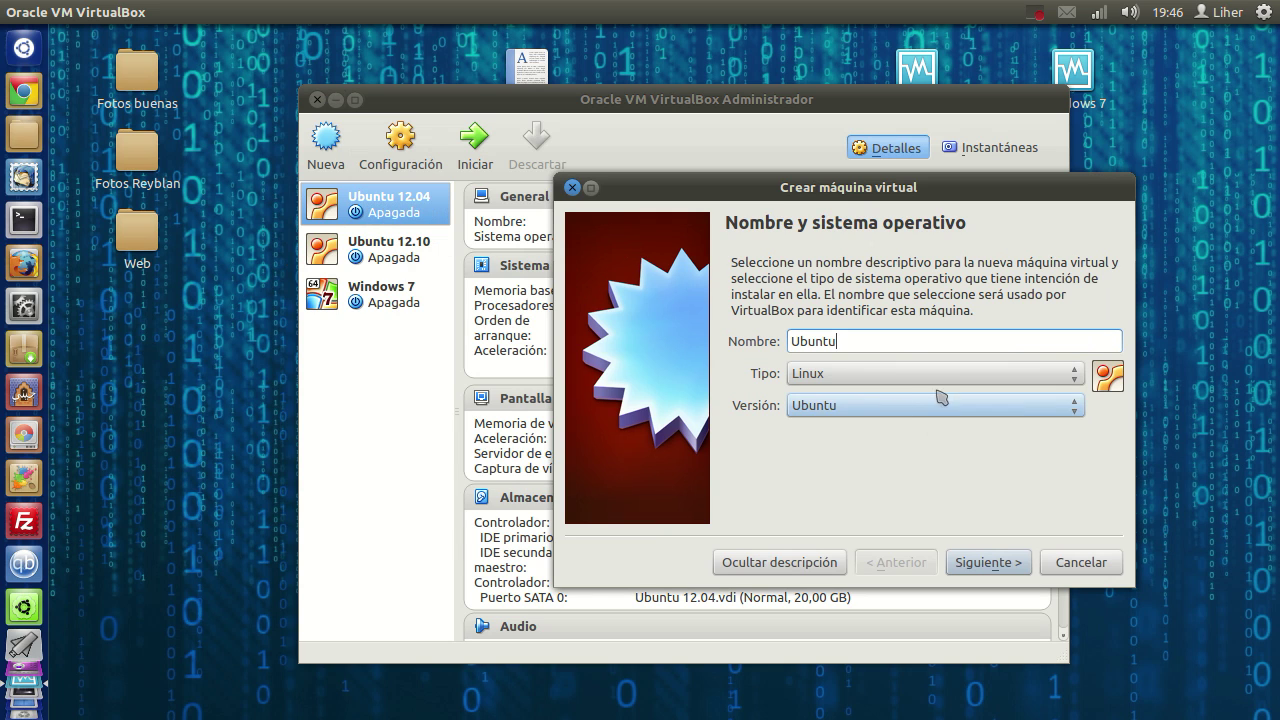
drag(958, 198, 787, 175)
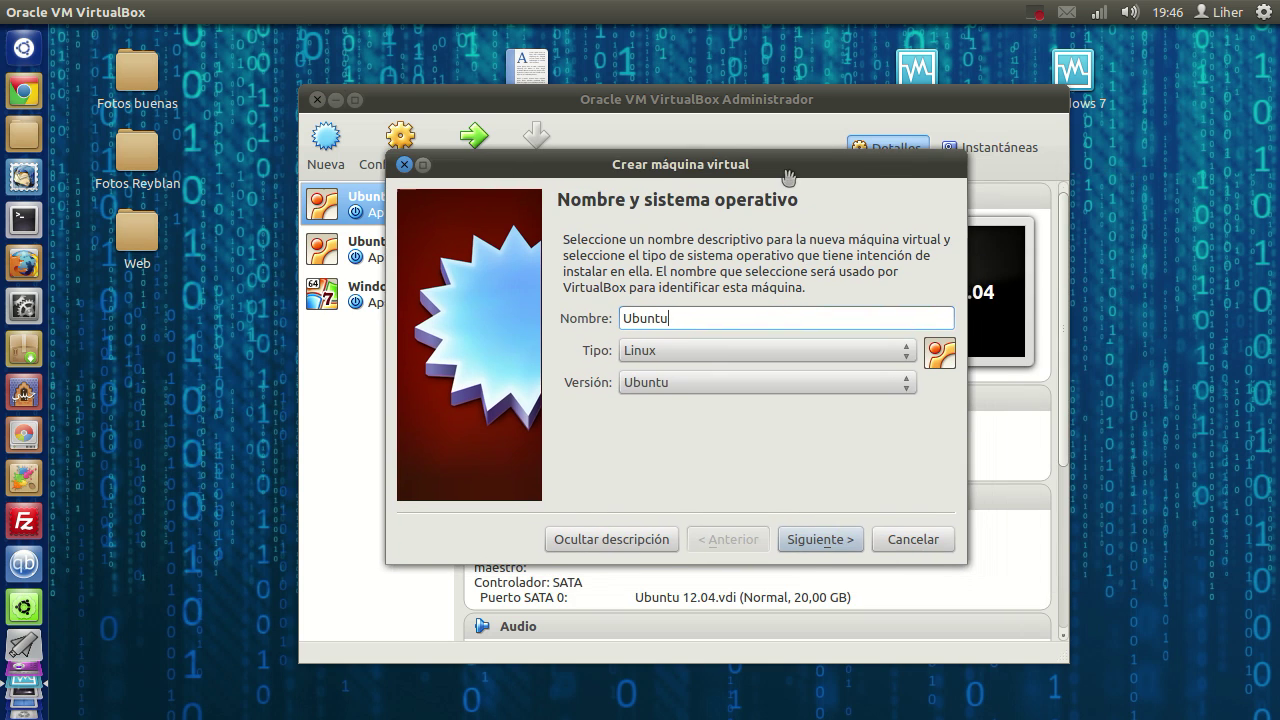
click(826, 540)
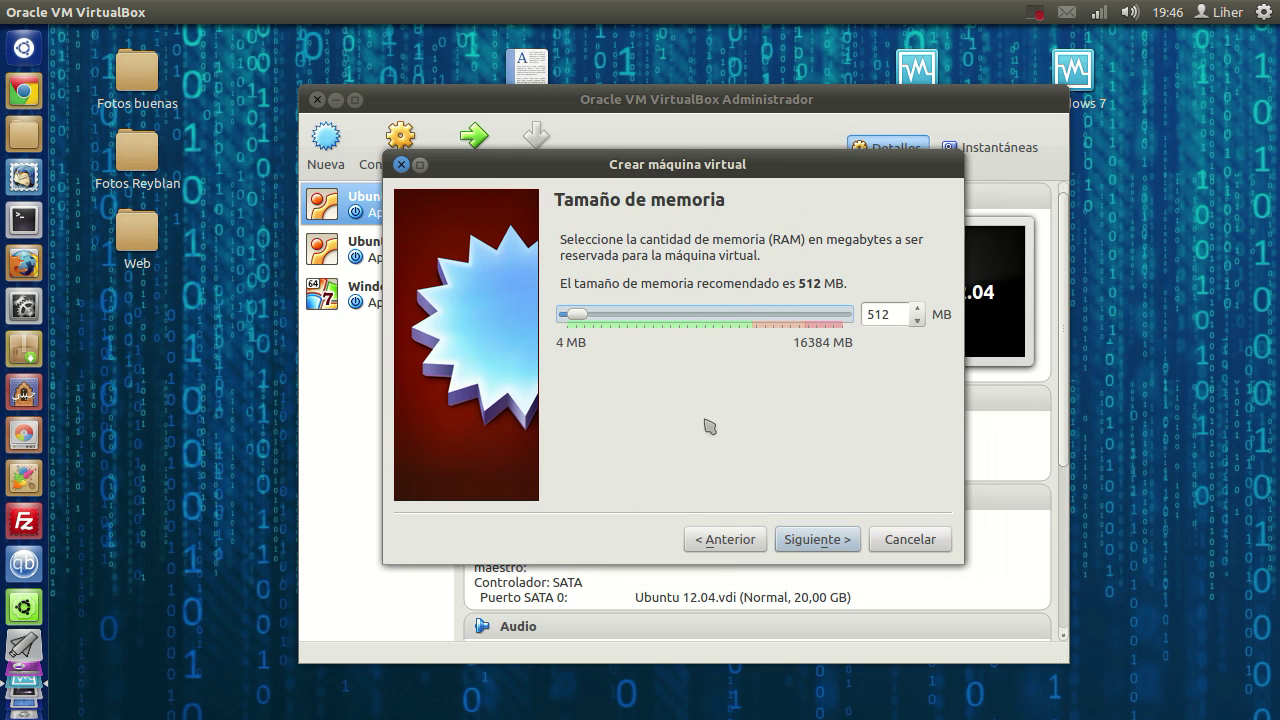
Raise the virtual machine's memory size to about 5199 MB
drag(686, 170, 701, 179)
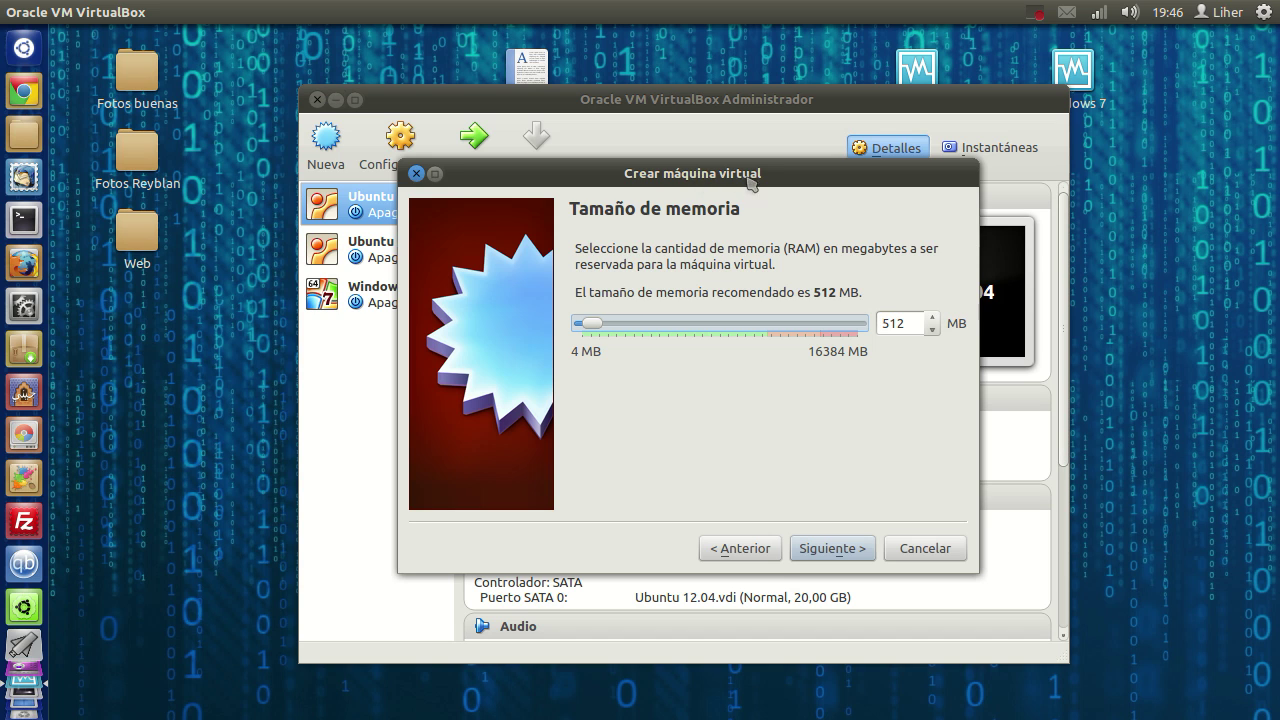
drag(876, 183, 863, 173)
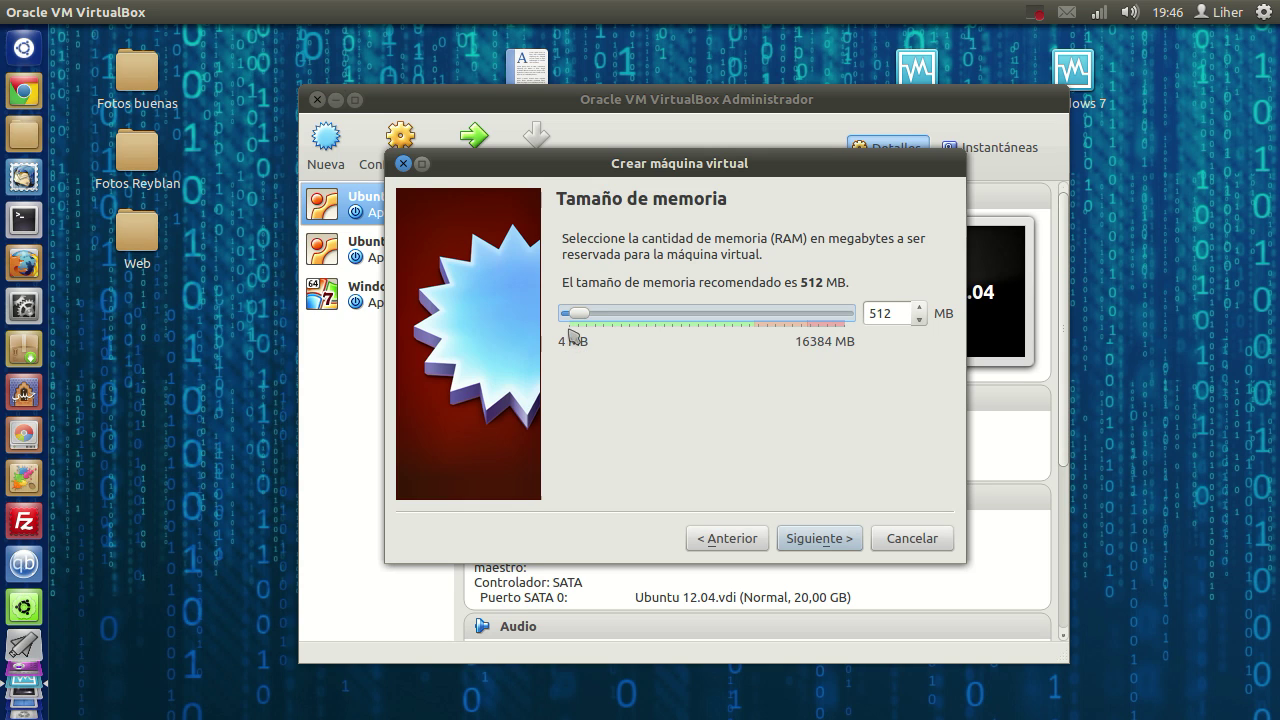
mouse_move(582, 320)
mouse_down()
mouse_move(560, 322)
mouse_move(581, 325)
mouse_up()
double_click(895, 313)
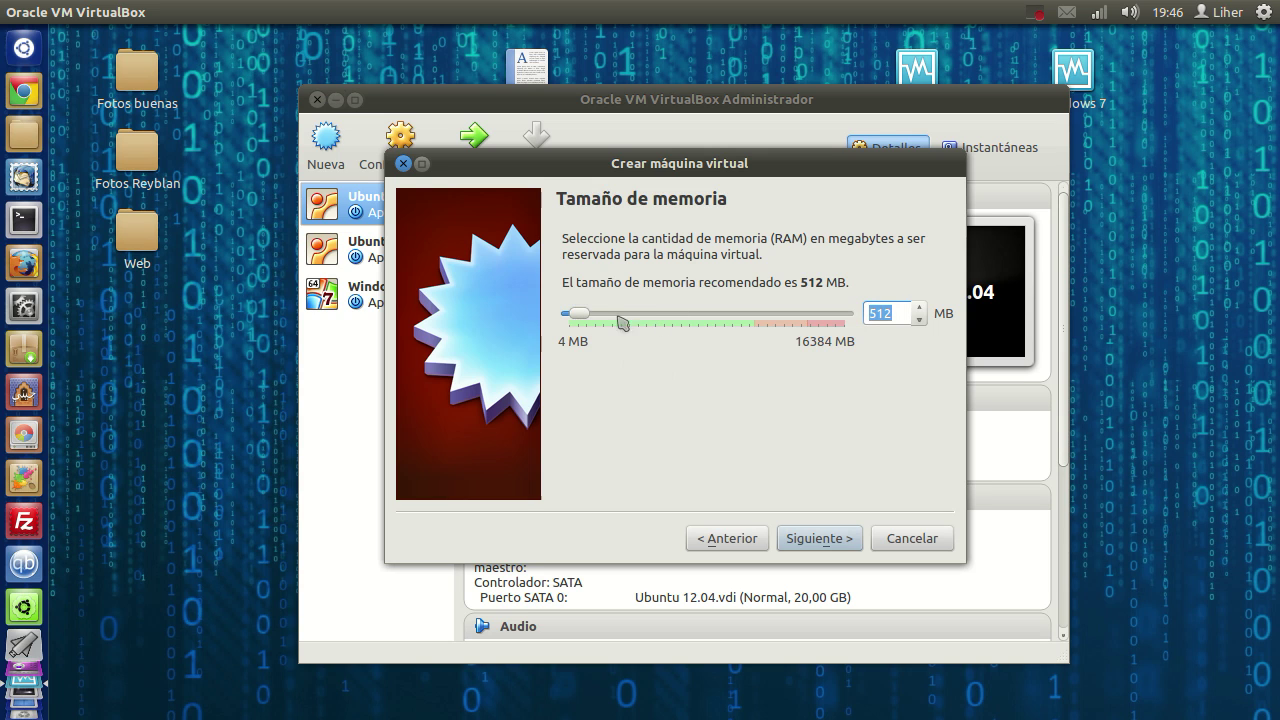
drag(582, 314, 655, 320)
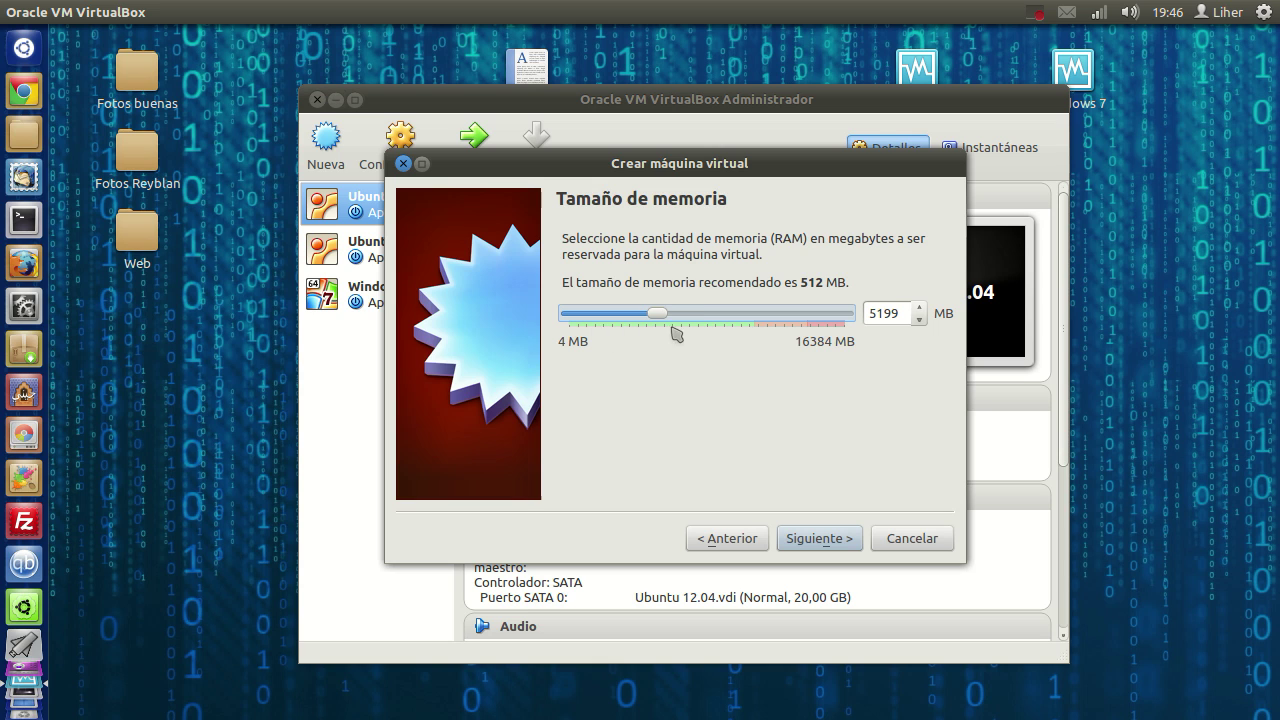
Try different memory sizes for the virtual machine and settle on 2048 MB
drag(664, 316, 822, 327)
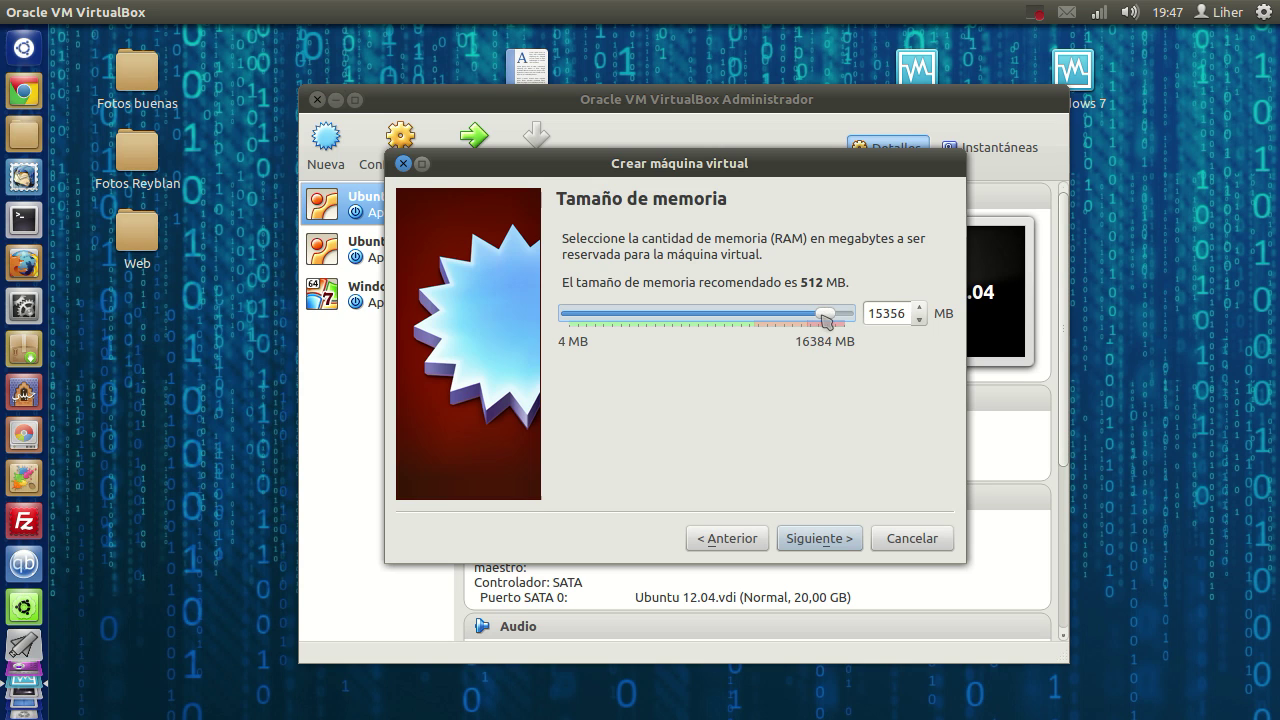
drag(828, 314, 650, 316)
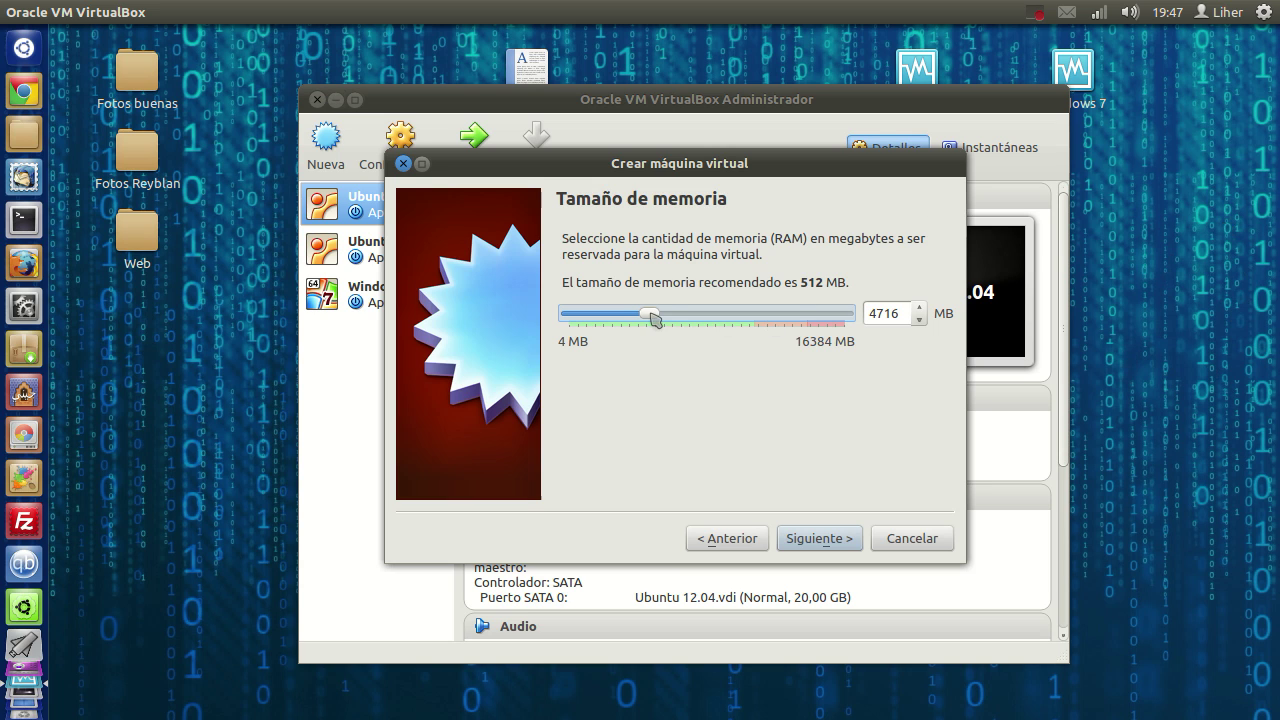
drag(654, 318, 607, 321)
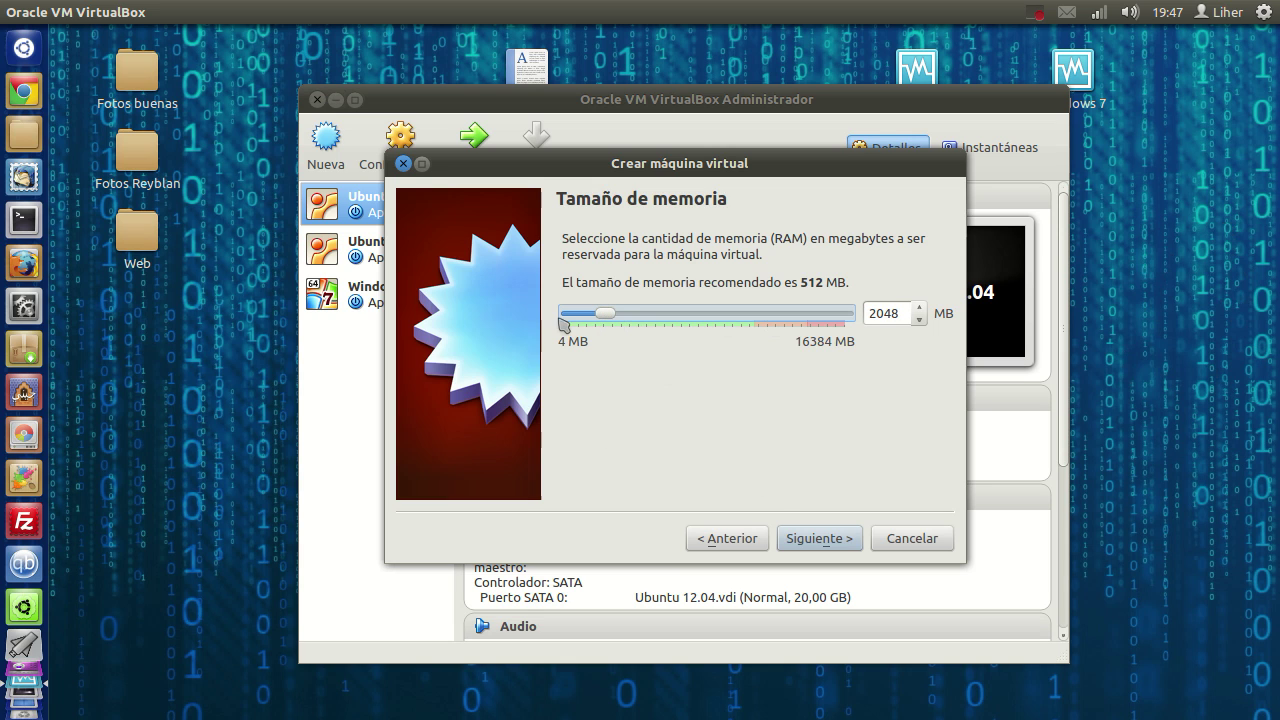
drag(607, 320, 589, 321)
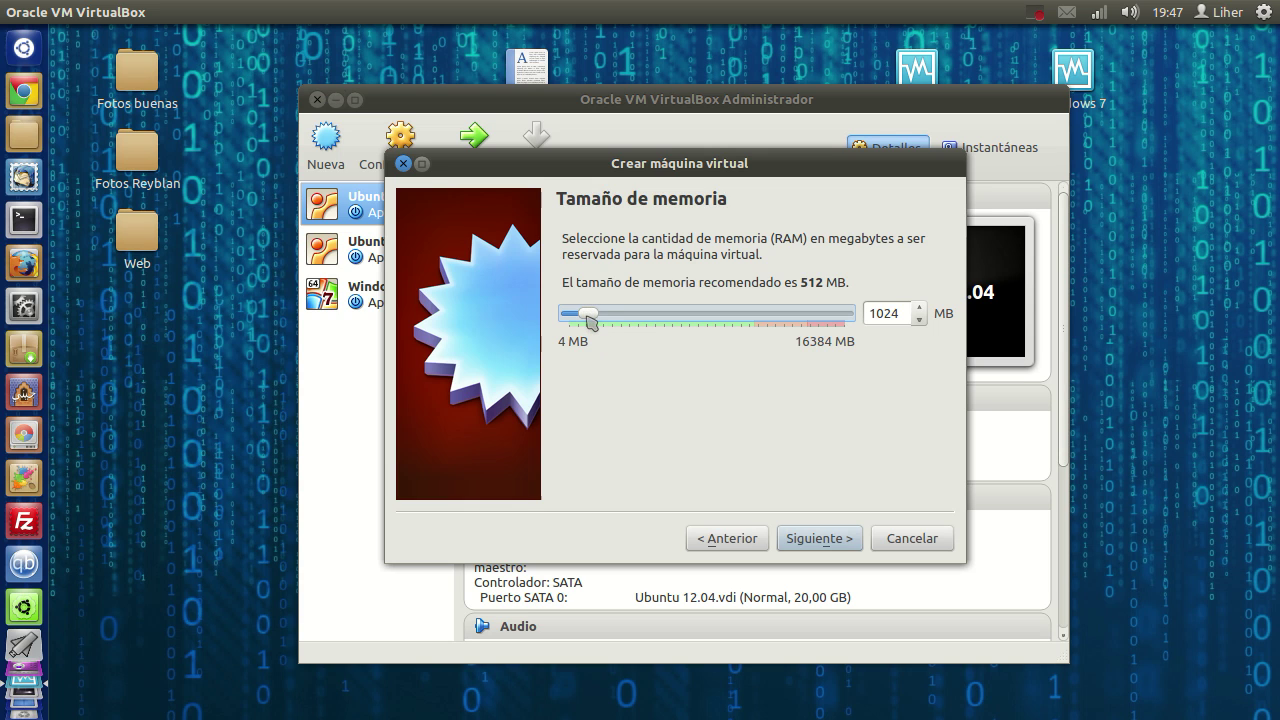
drag(594, 318, 610, 320)
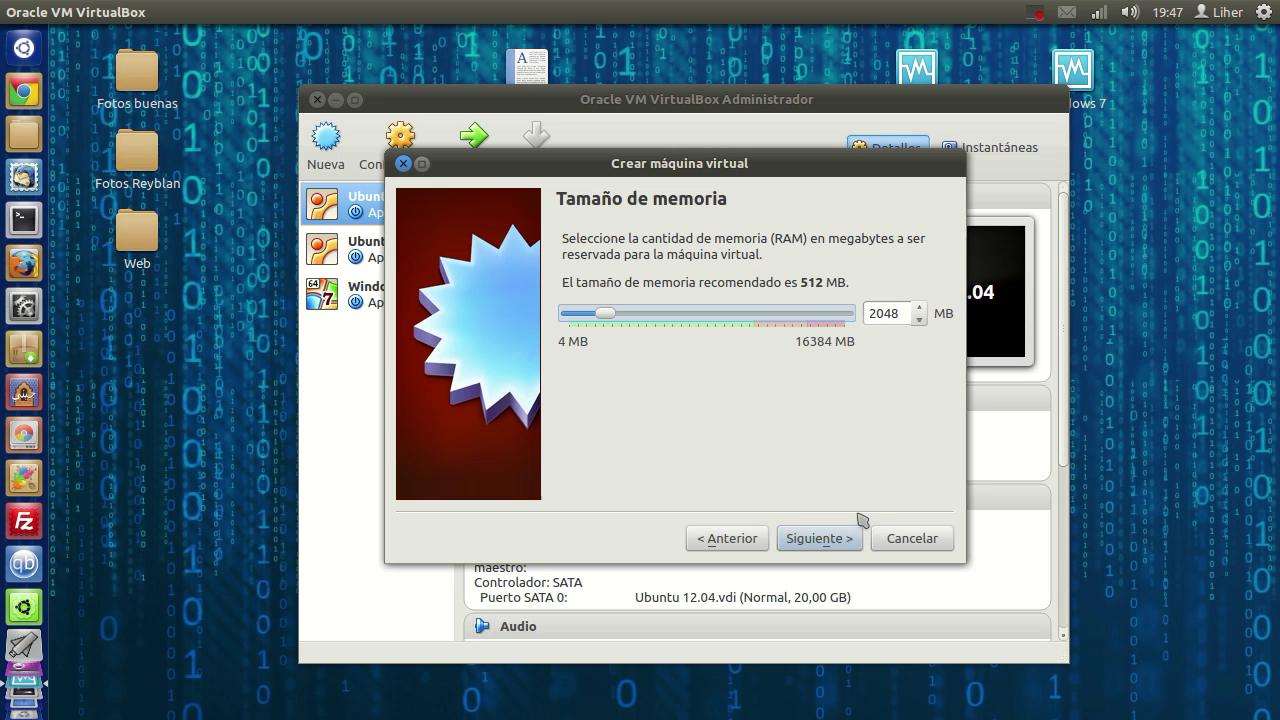
Accept the memory size and choose to create a virtual hard disk now, using the VDI file type
click(842, 540)
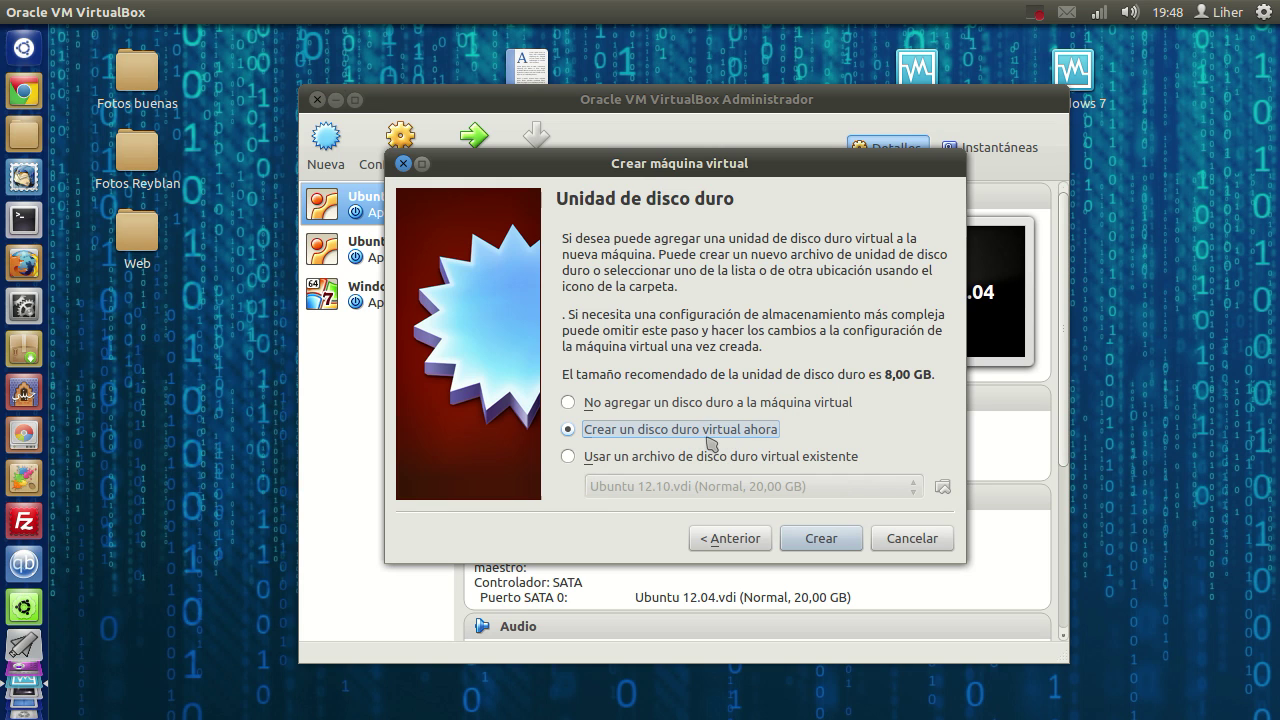
click(850, 541)
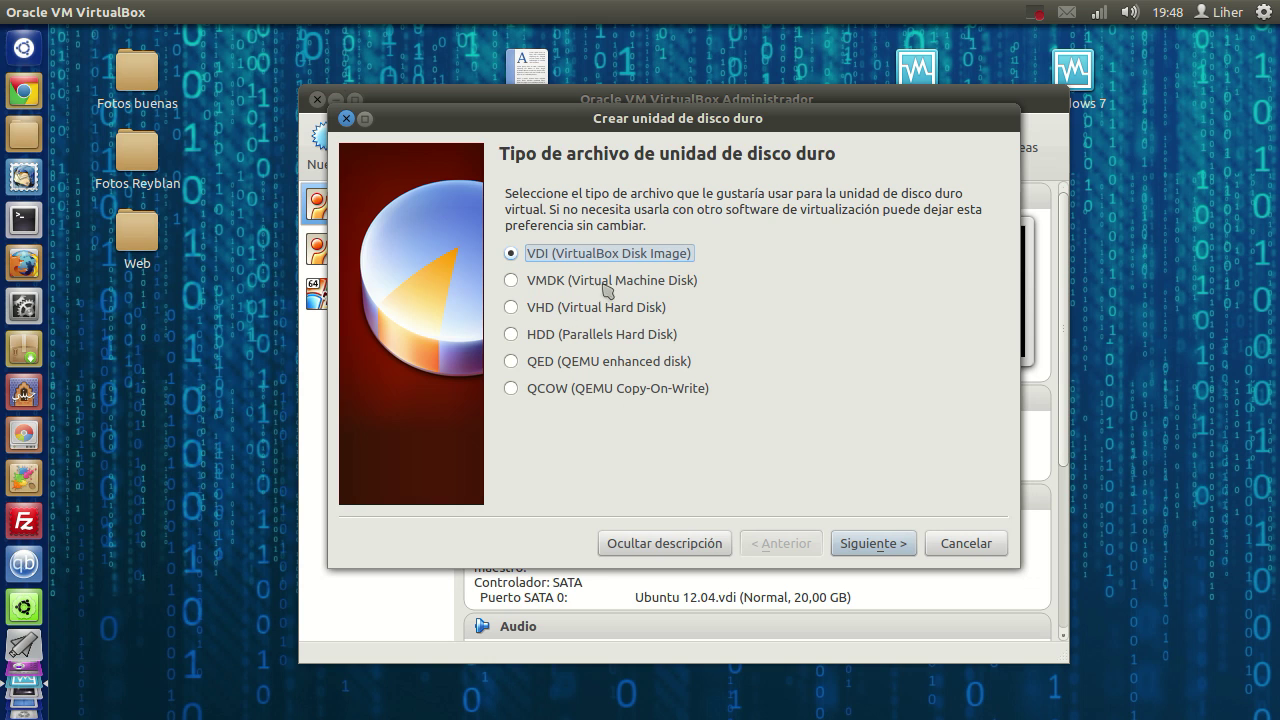
click(890, 544)
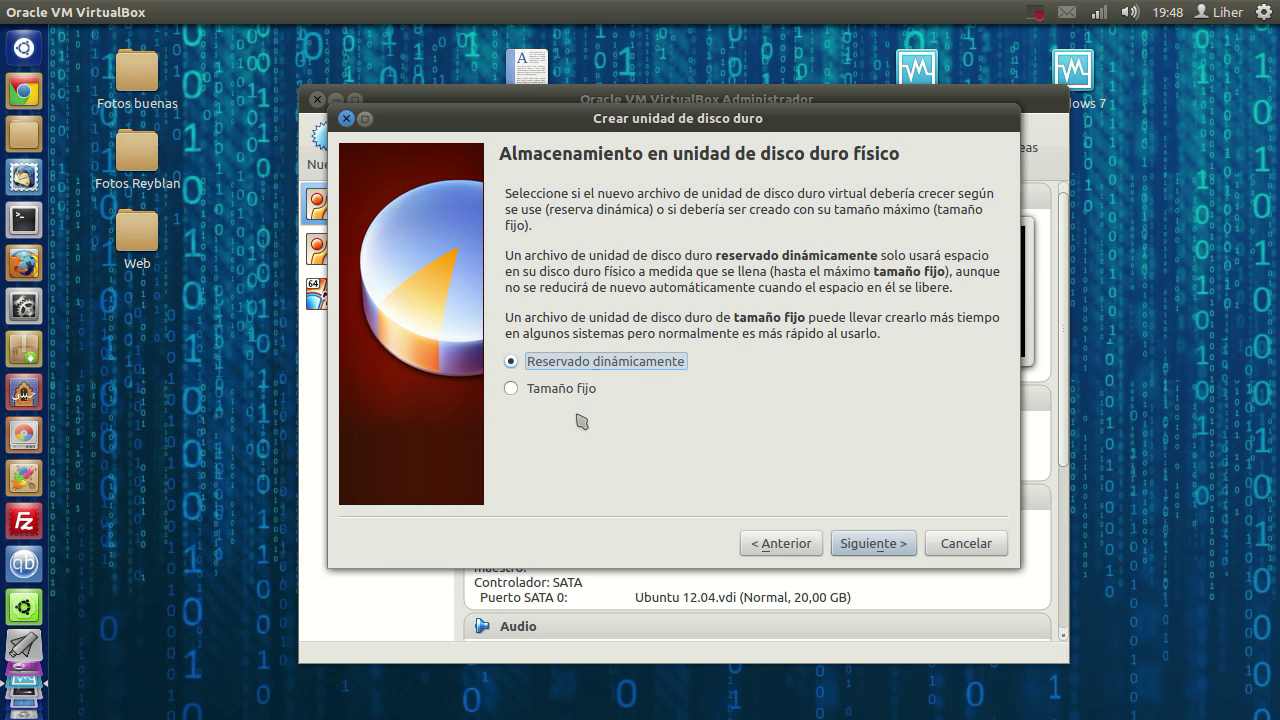
Try the fixed size option for the virtual hard disk, settle on dynamically allocated storage and continue to its location and size
drag(646, 122, 677, 157)
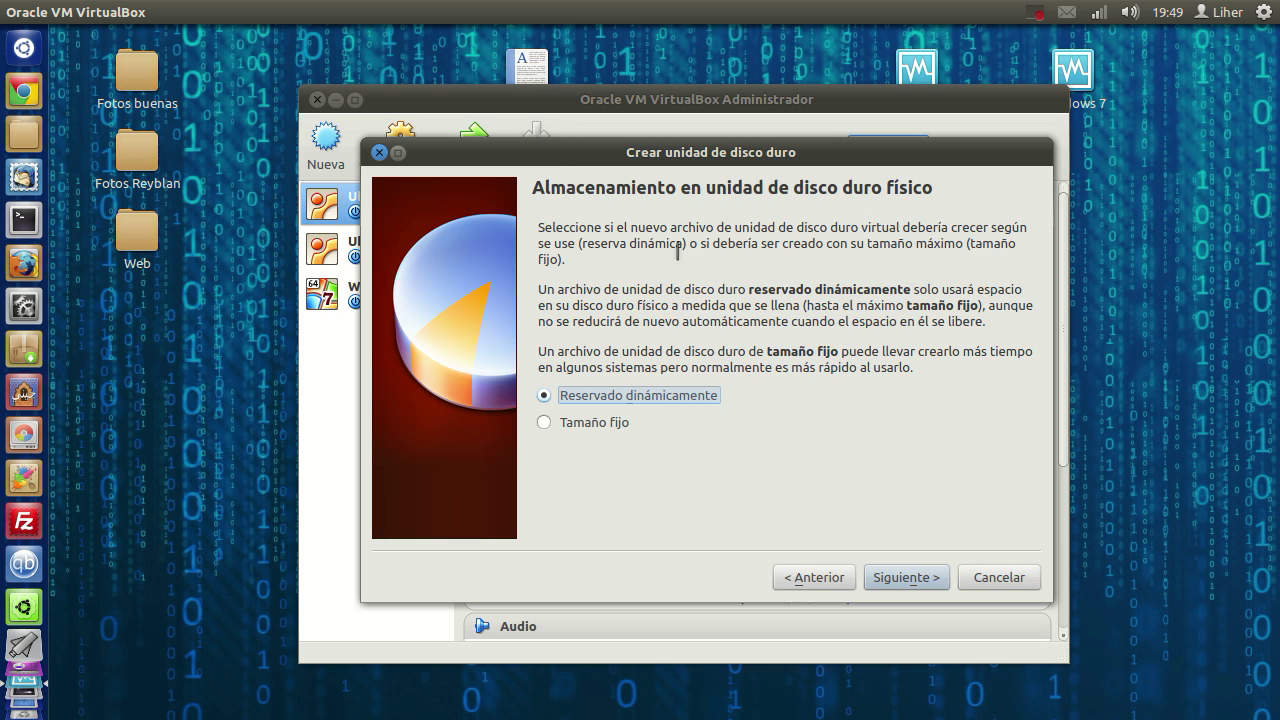
click(572, 424)
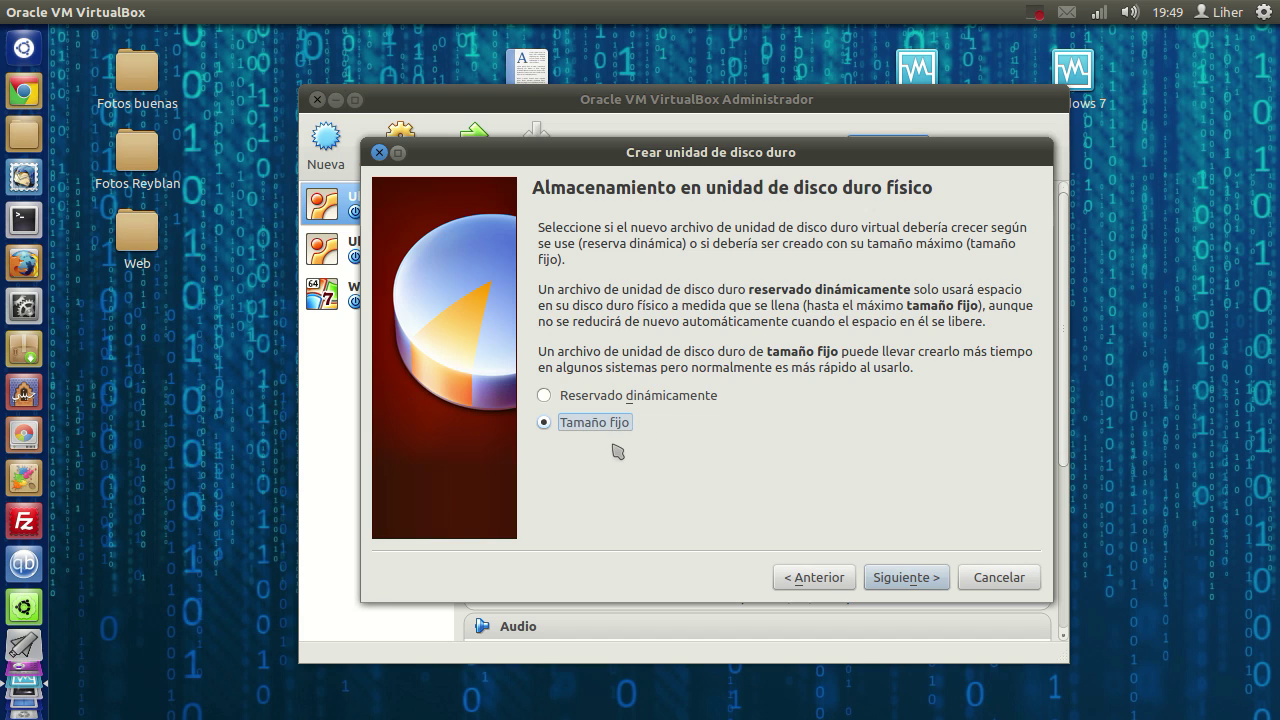
click(545, 397)
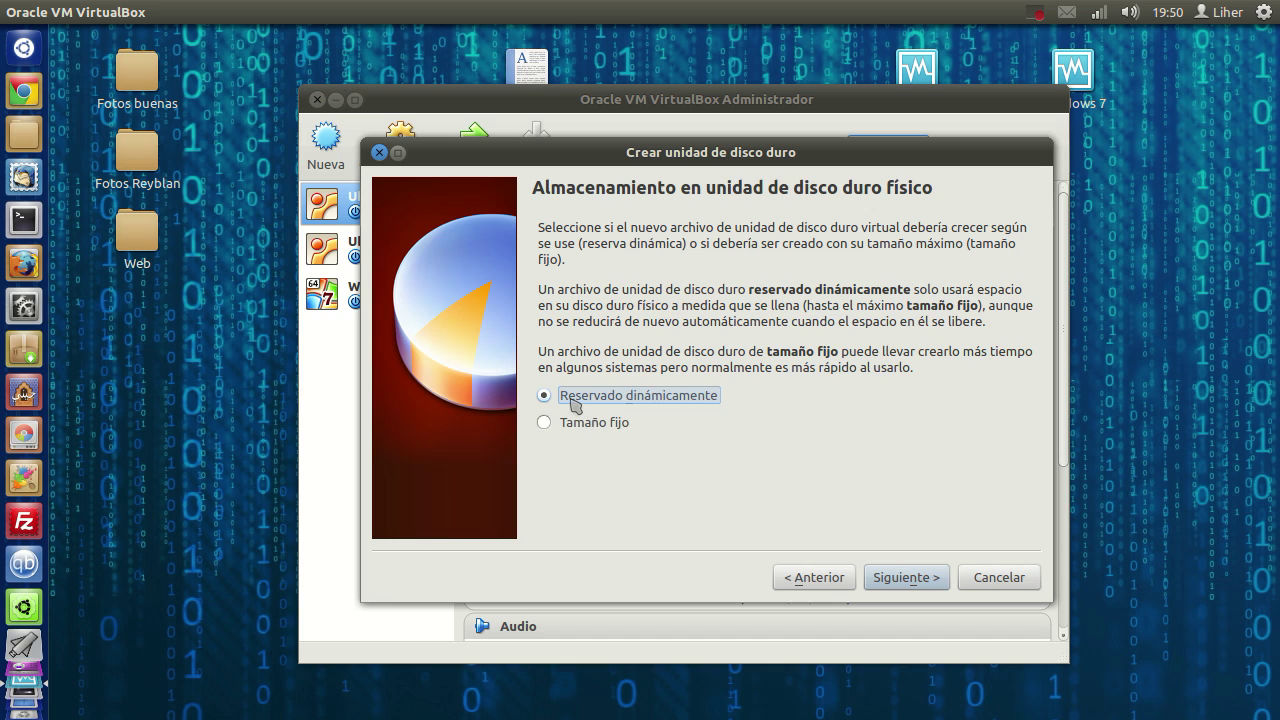
click(543, 420)
click(543, 396)
click(546, 423)
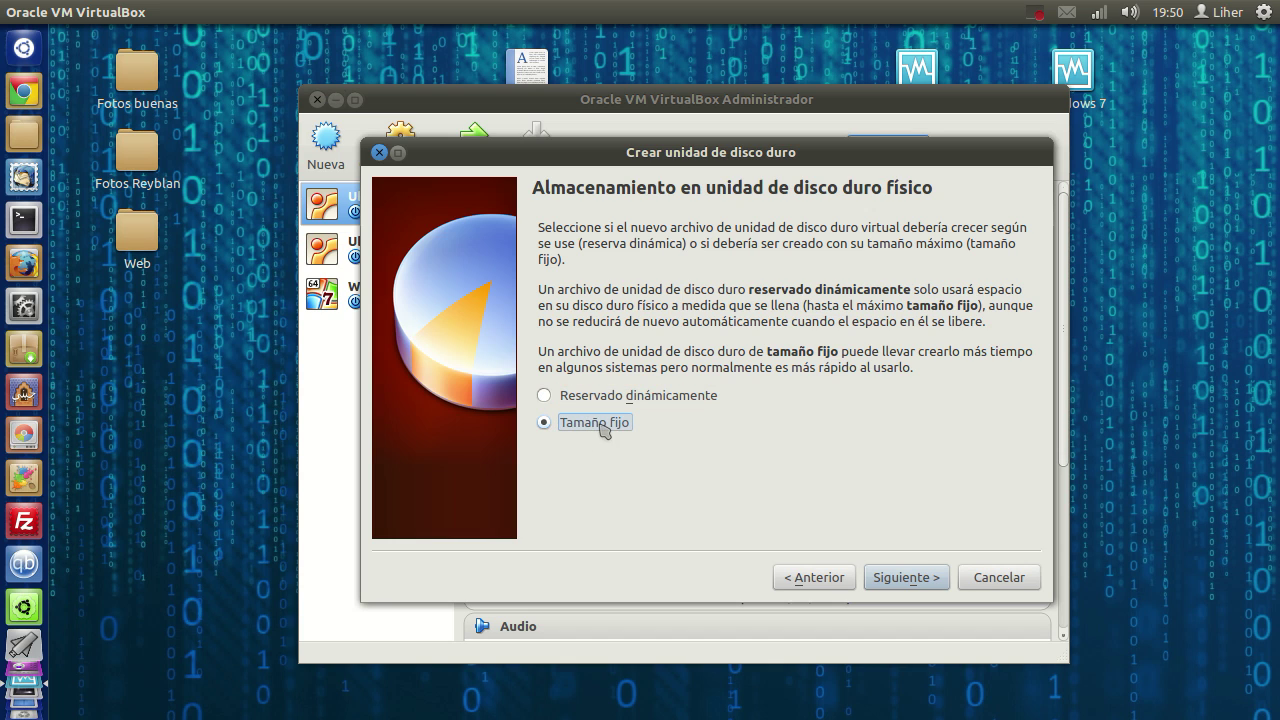
click(652, 401)
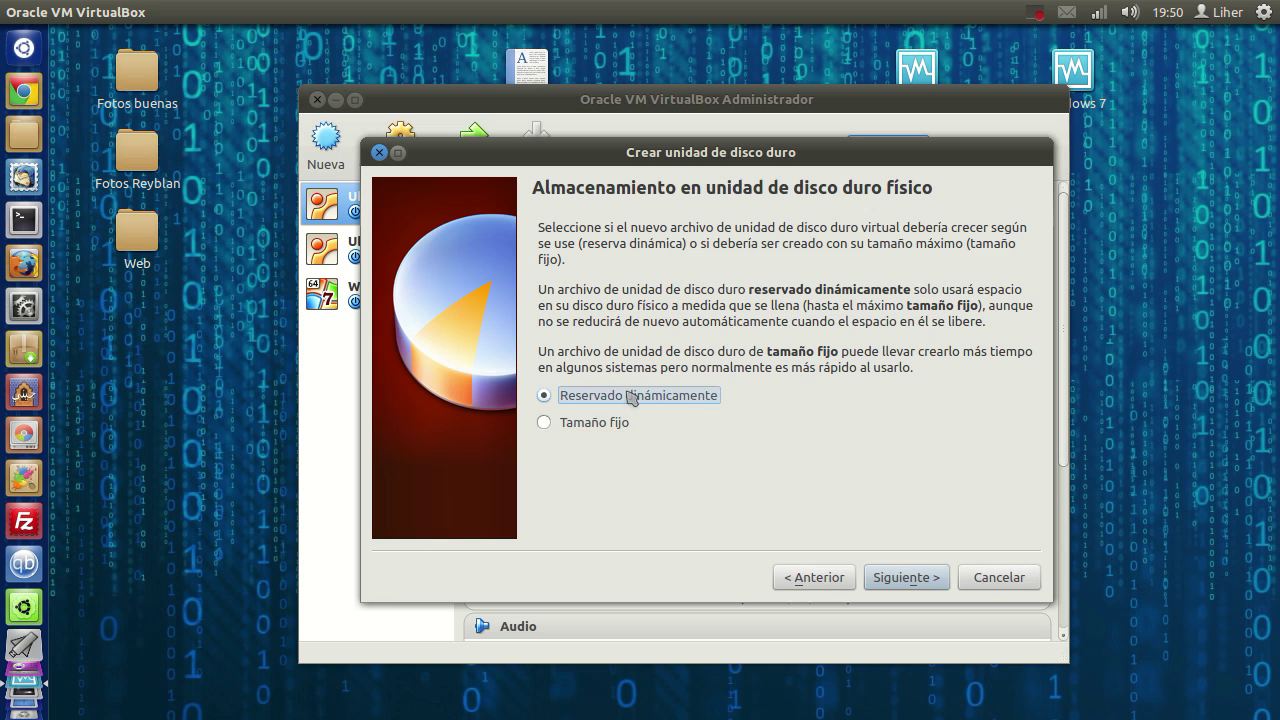
click(906, 578)
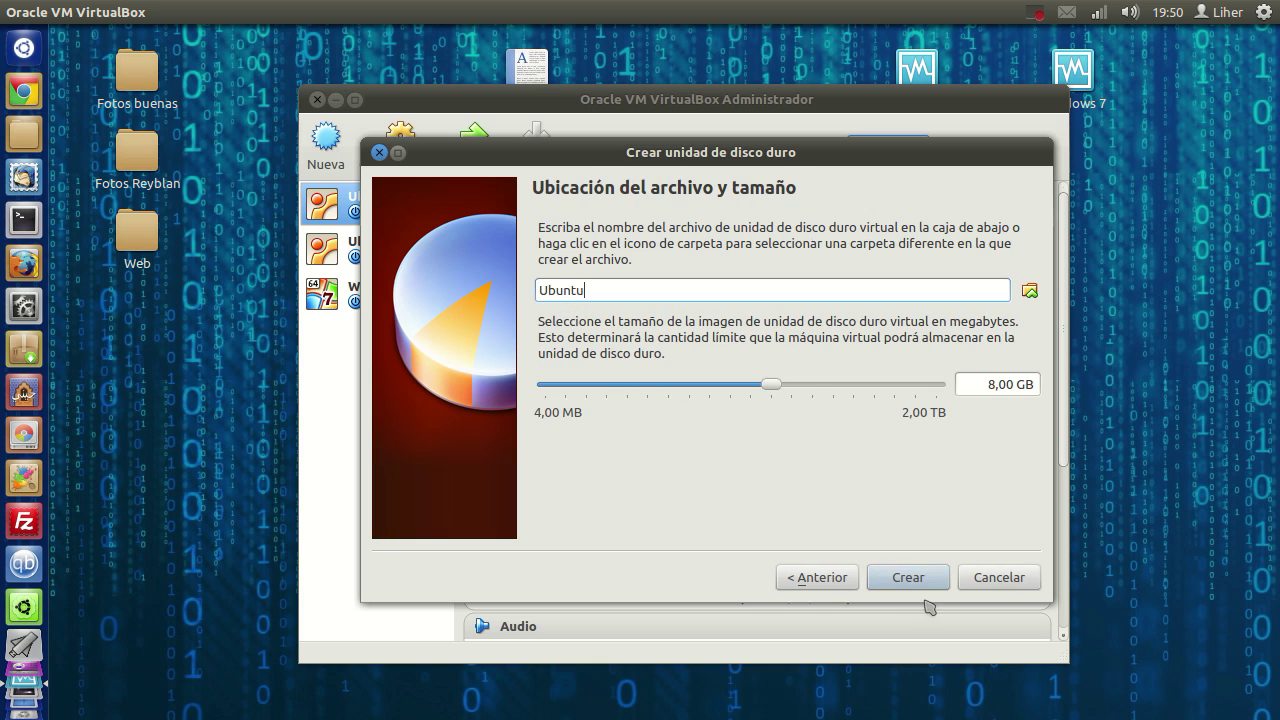
Set the virtual hard disk's size to 20 GB and create the Ubuntu virtual machine
click(992, 384)
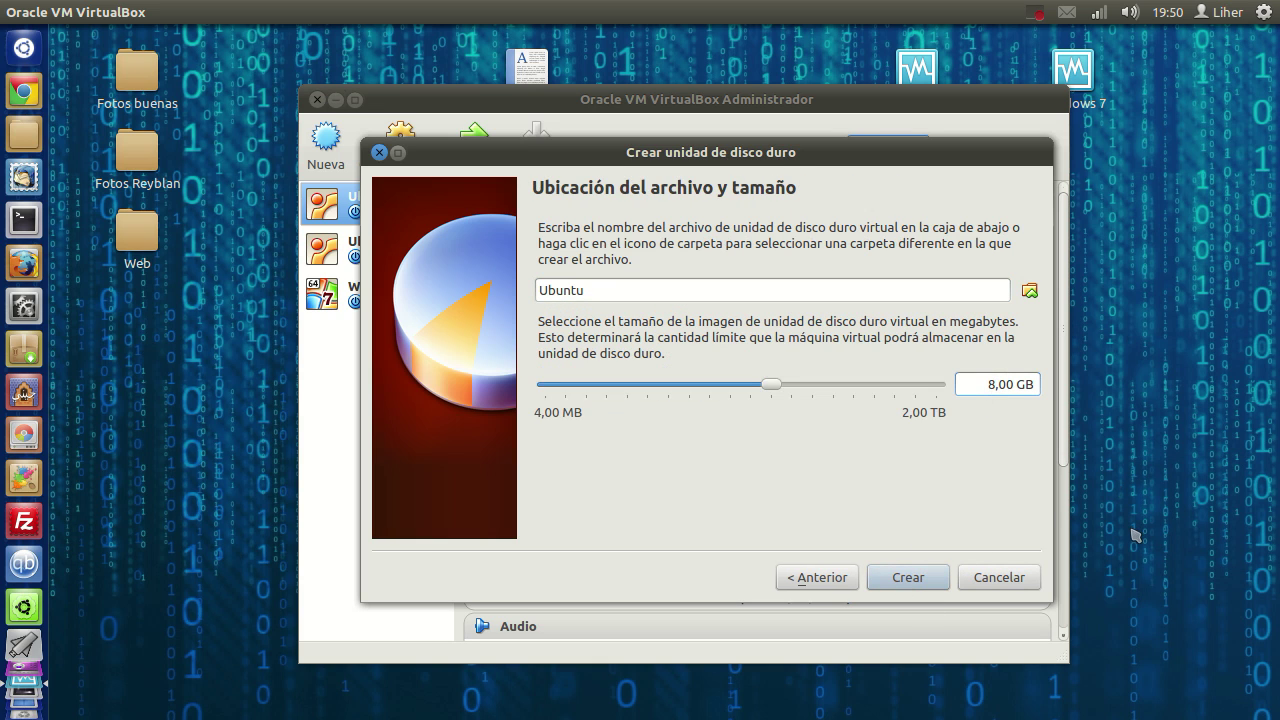
key(BackSpace)
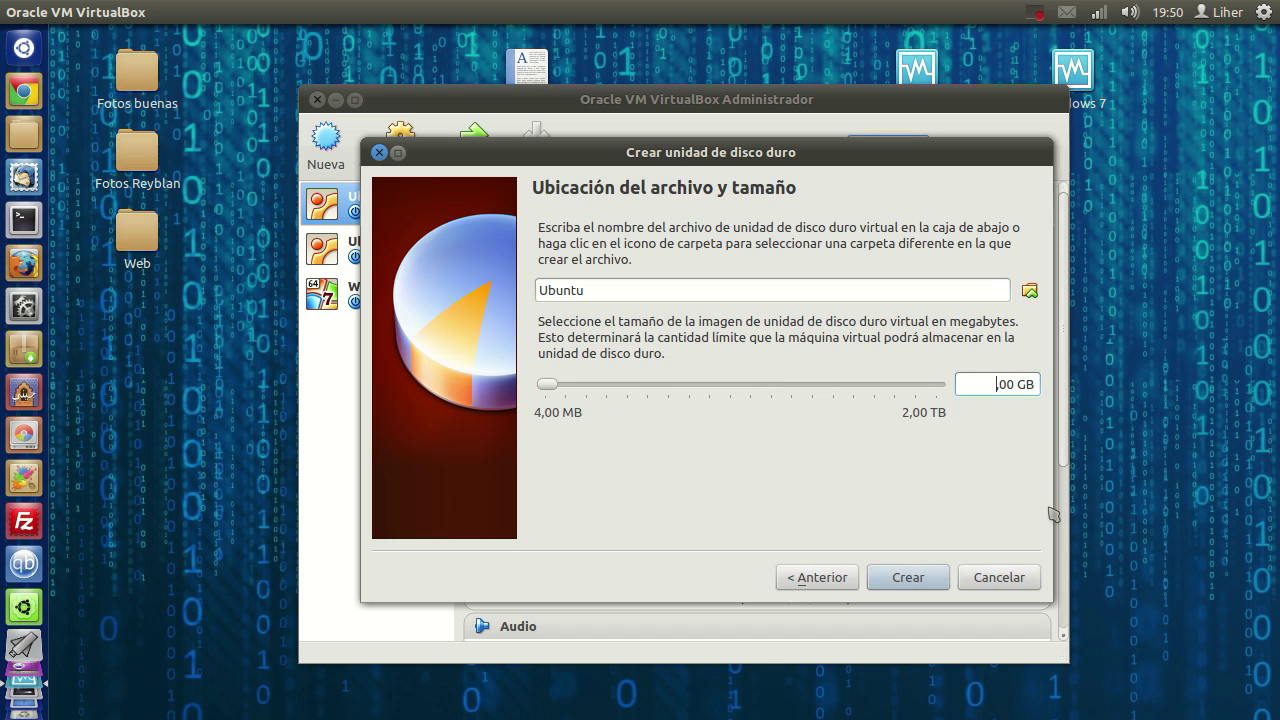
text(20)
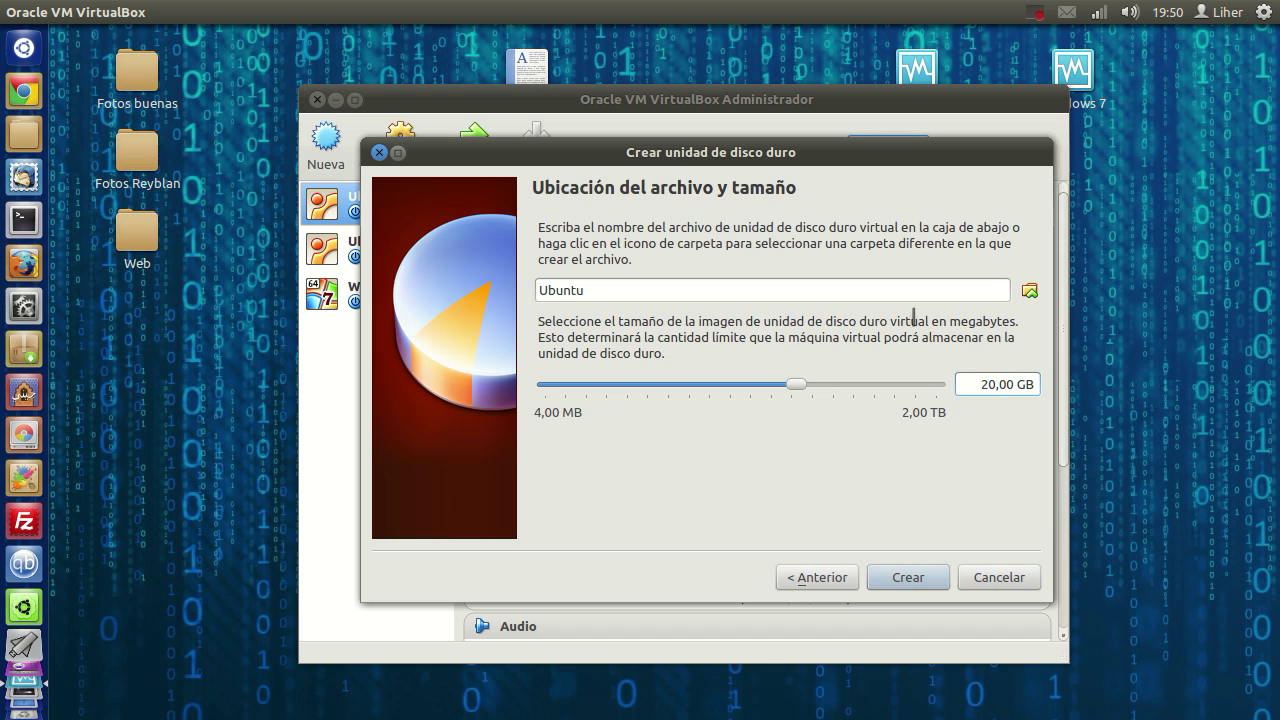
click(908, 578)
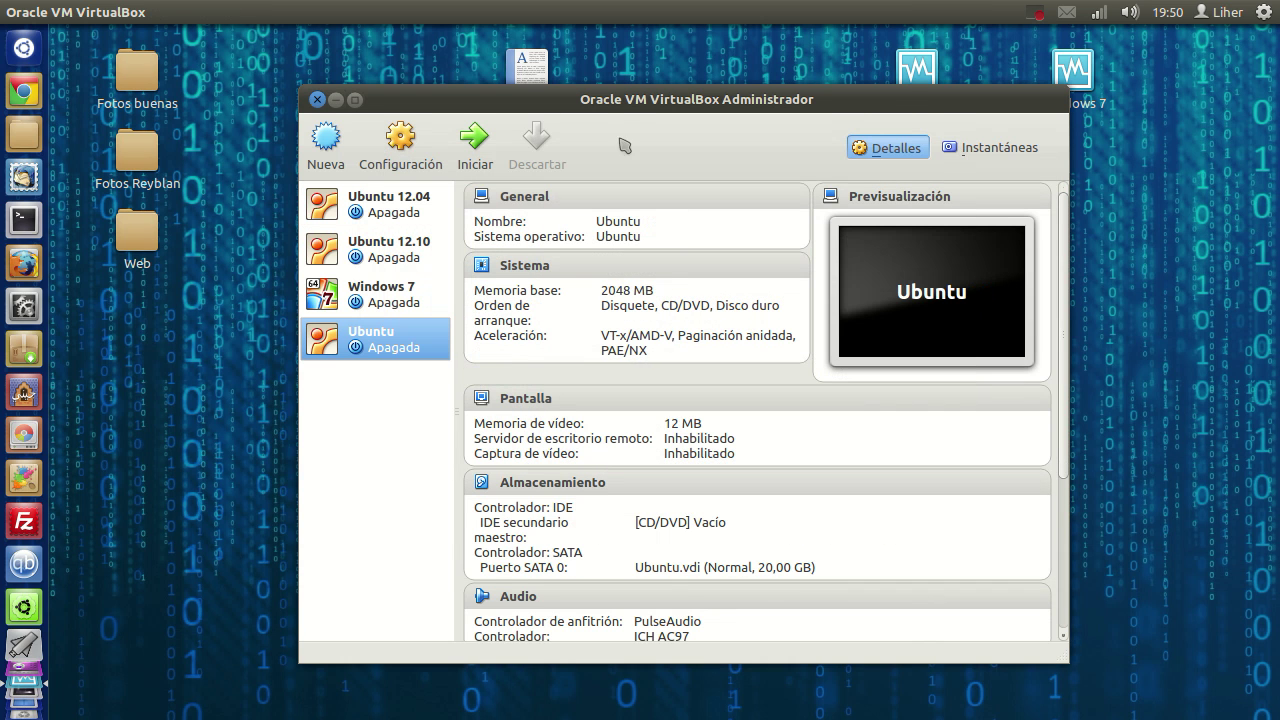
Look over the new Ubuntu virtual machine's details and open its configuration
drag(626, 110, 622, 97)
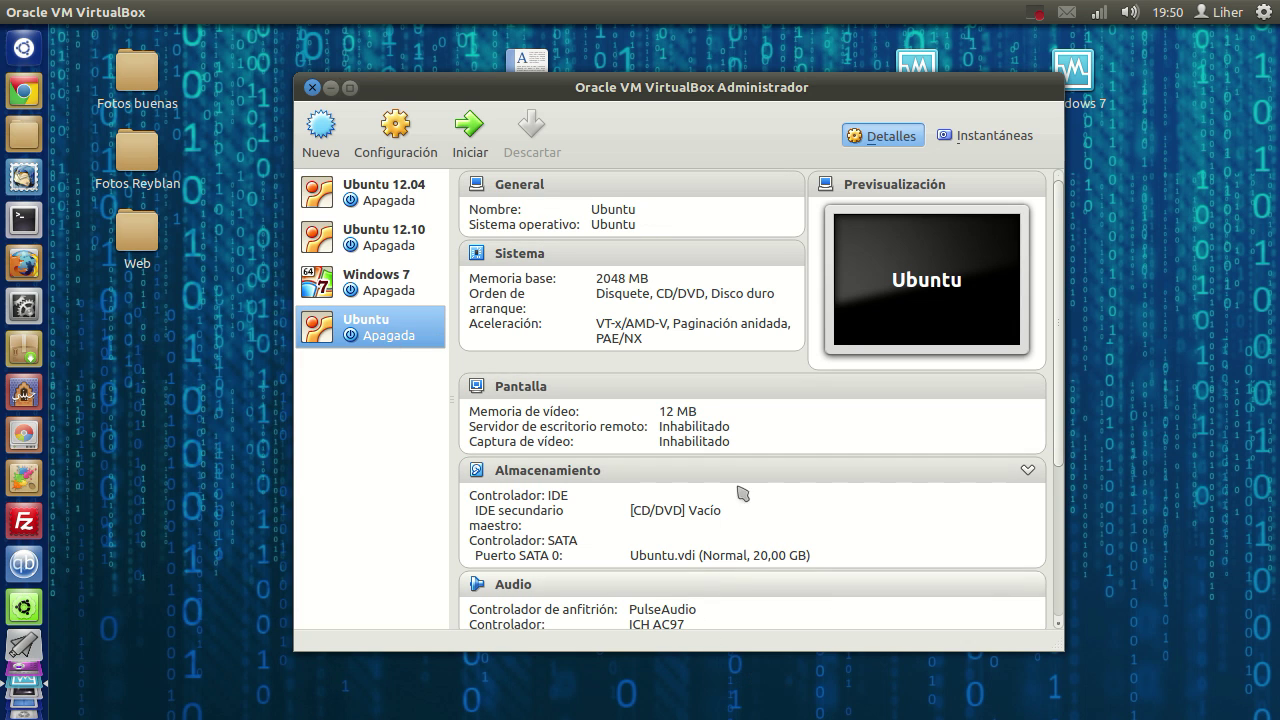
scroll(640, 420, down, 5)
scroll(622, 366, up, 5)
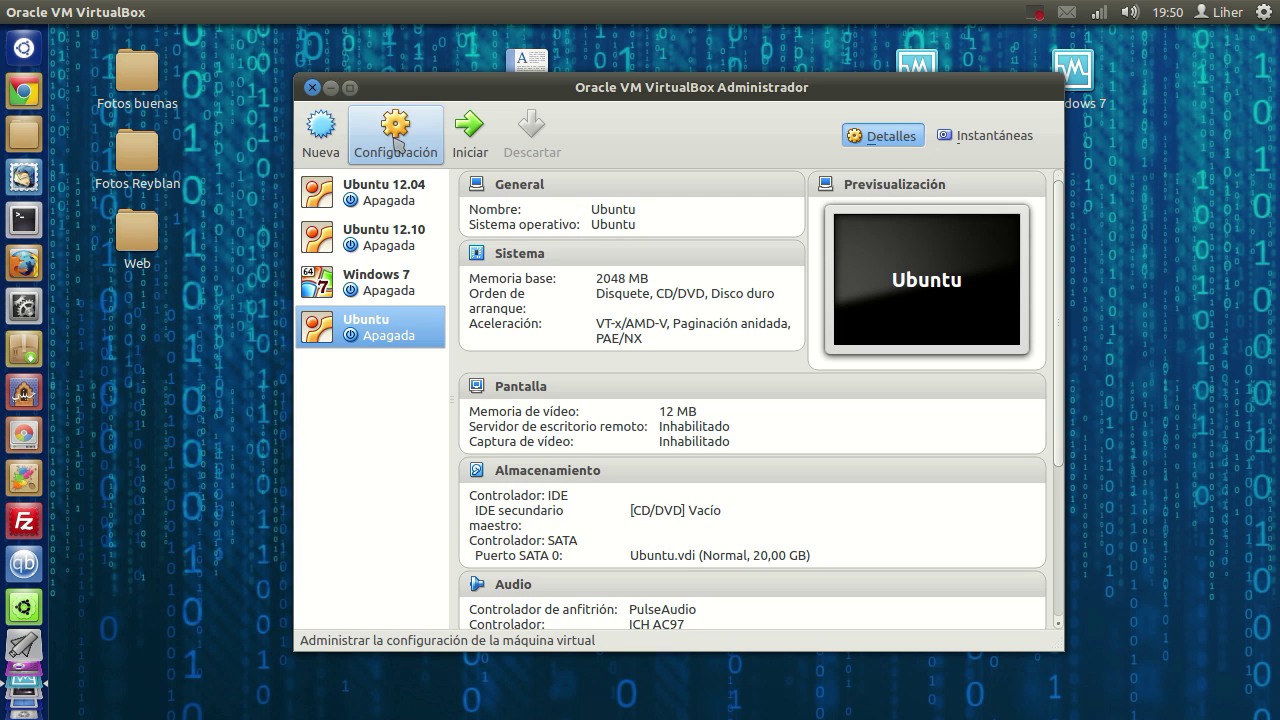
click(396, 149)
drag(736, 142, 742, 102)
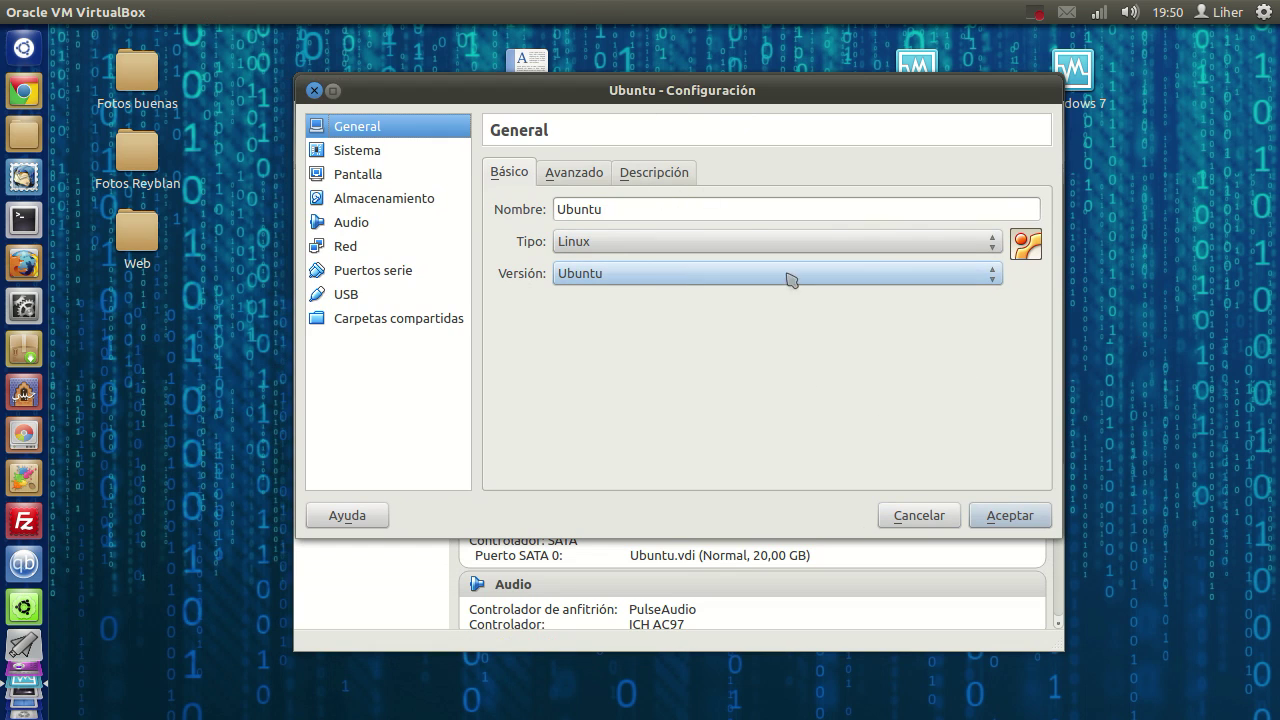
Look through the System, Network and USB settings and return to the General settings
click(358, 152)
click(346, 245)
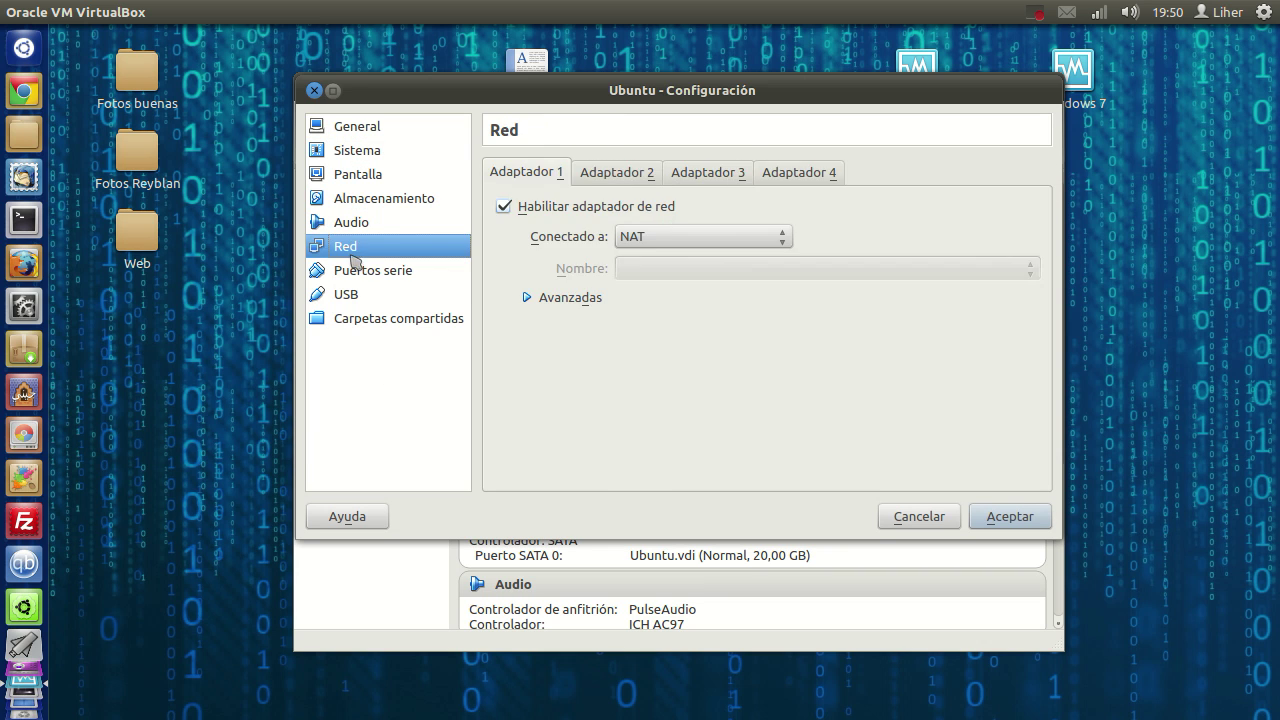
click(350, 296)
click(362, 126)
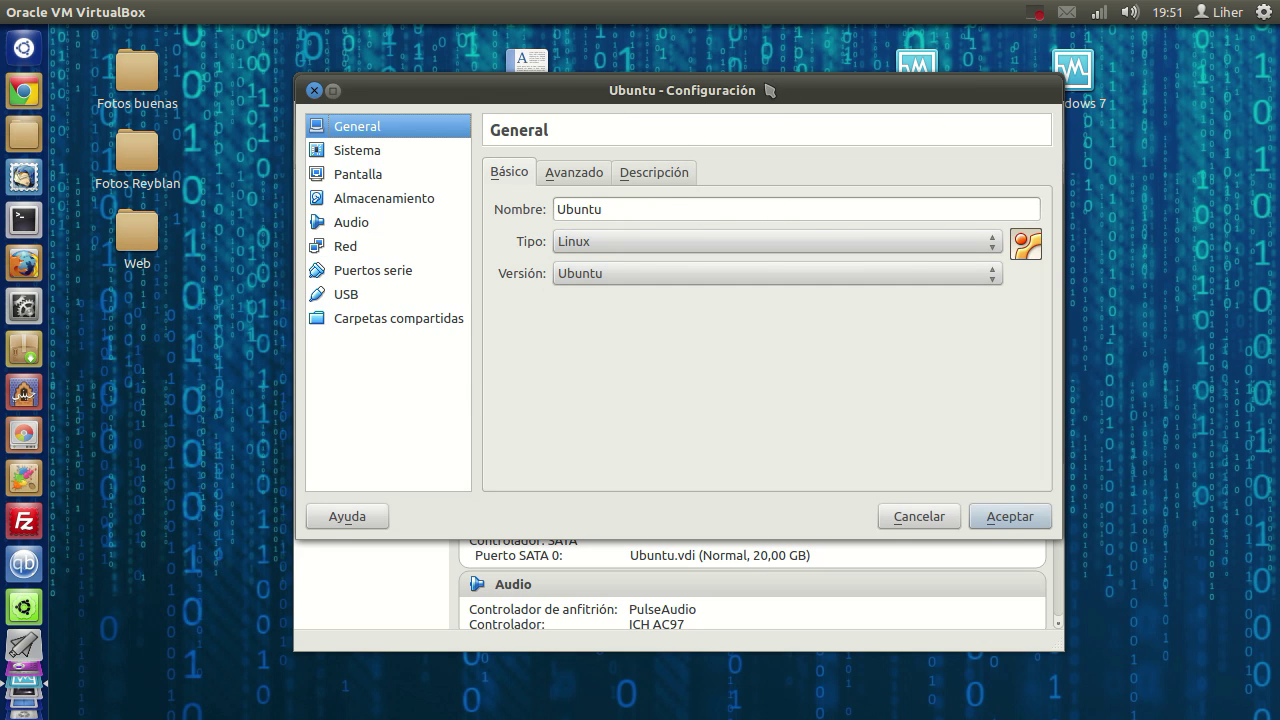
drag(766, 88, 764, 83)
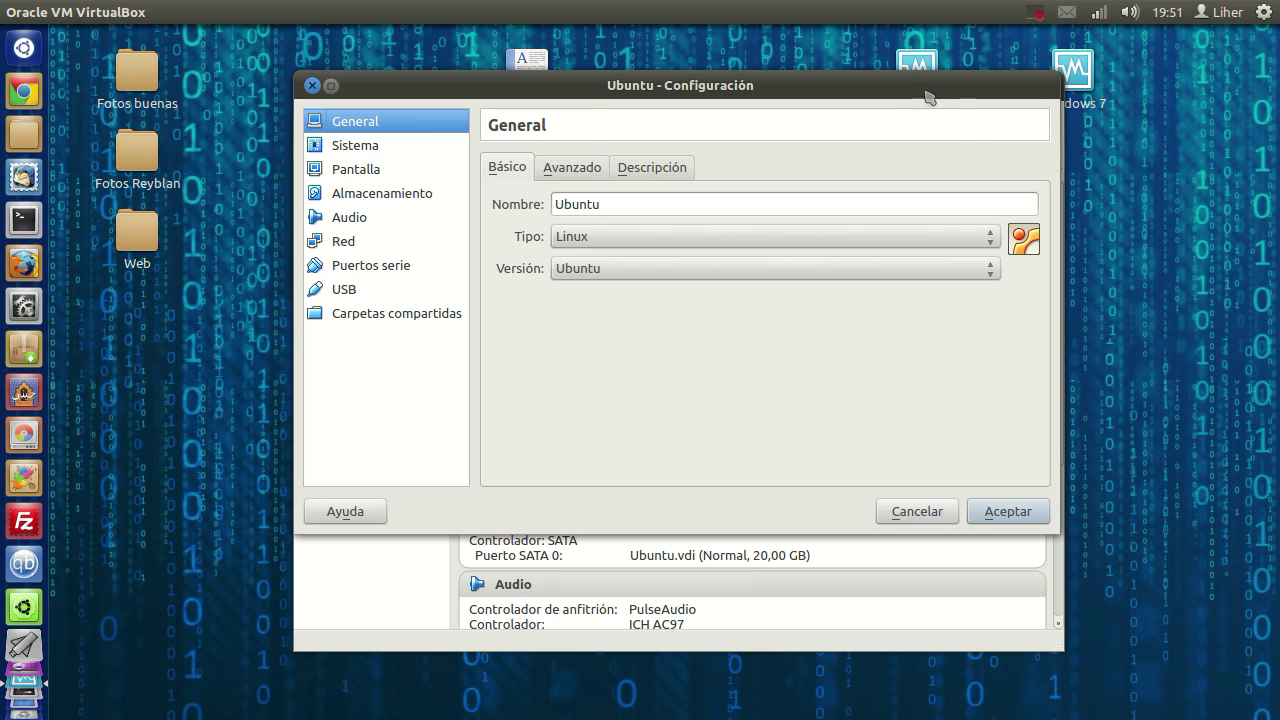
drag(926, 92, 901, 101)
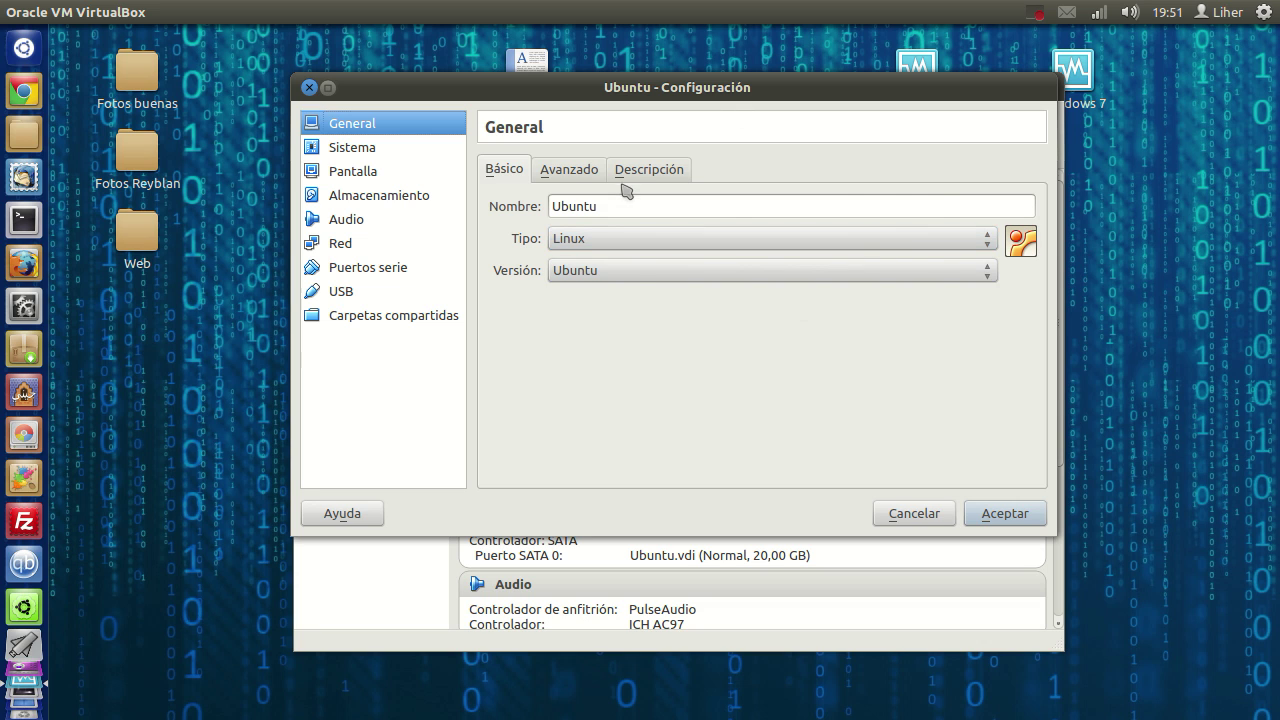
Set both the shared clipboard and drag-and-drop to bidirectional in the advanced general settings
click(567, 176)
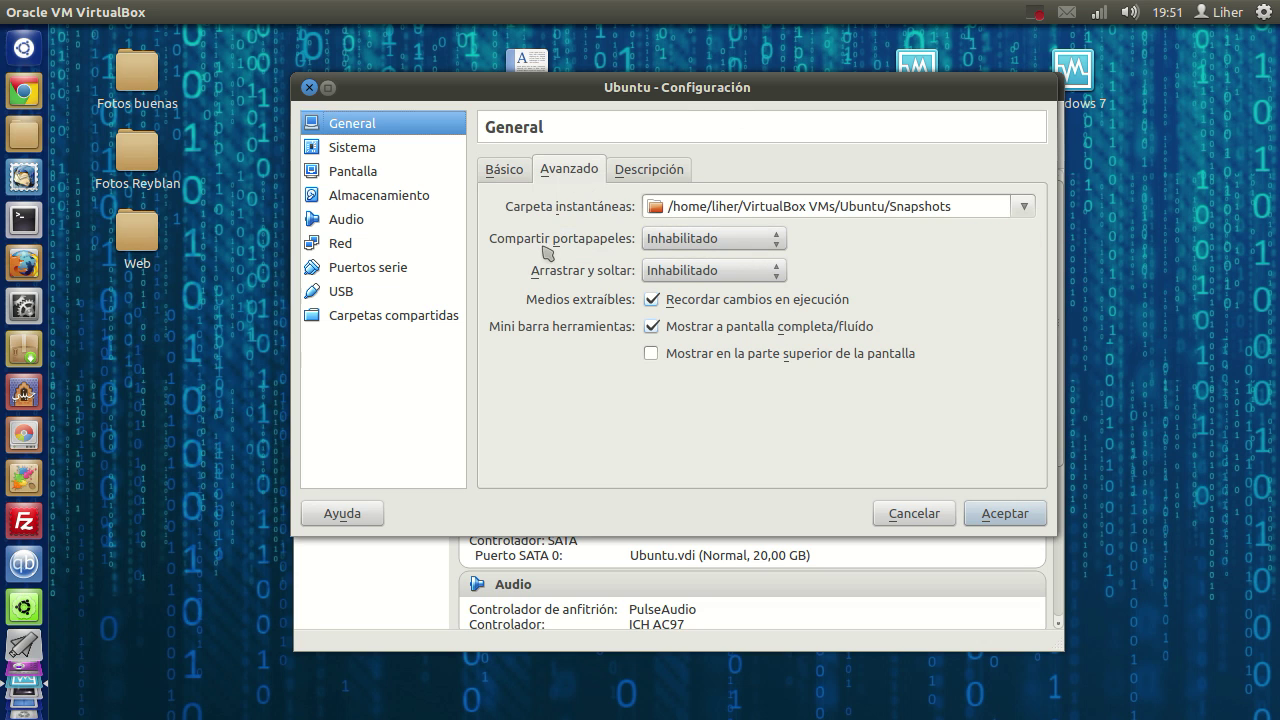
click(733, 273)
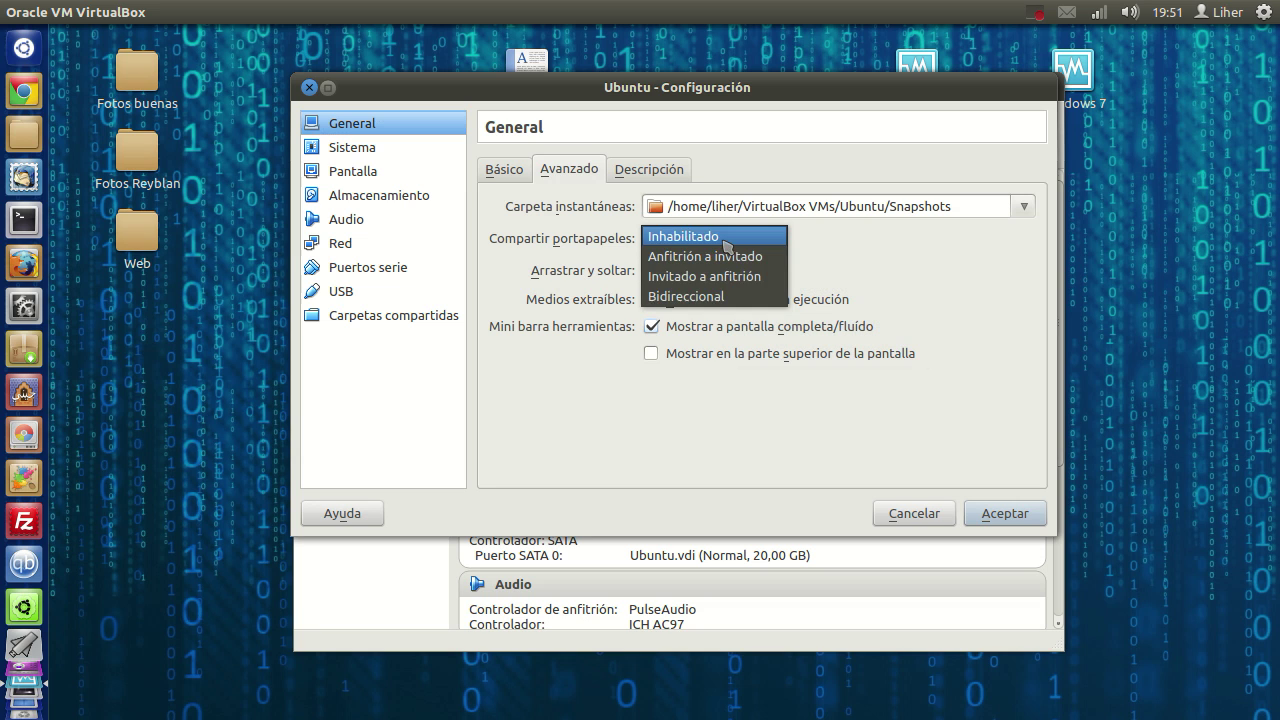
click(710, 297)
click(728, 272)
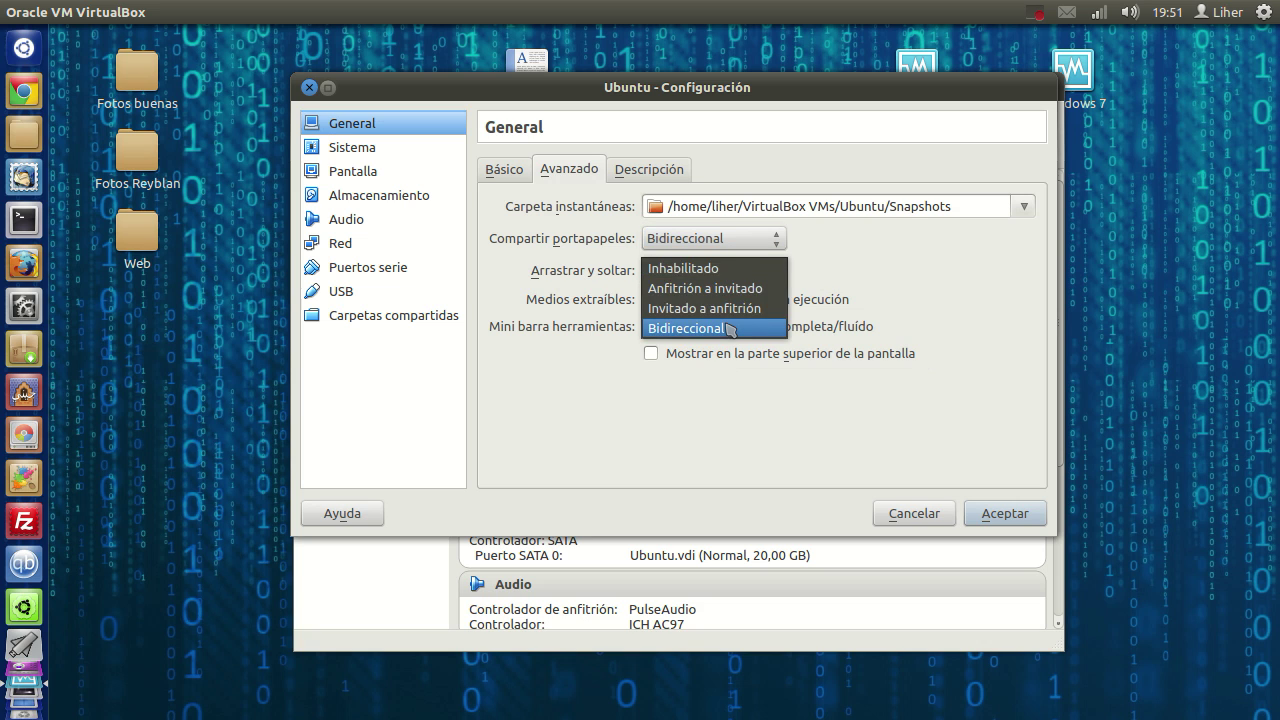
click(733, 328)
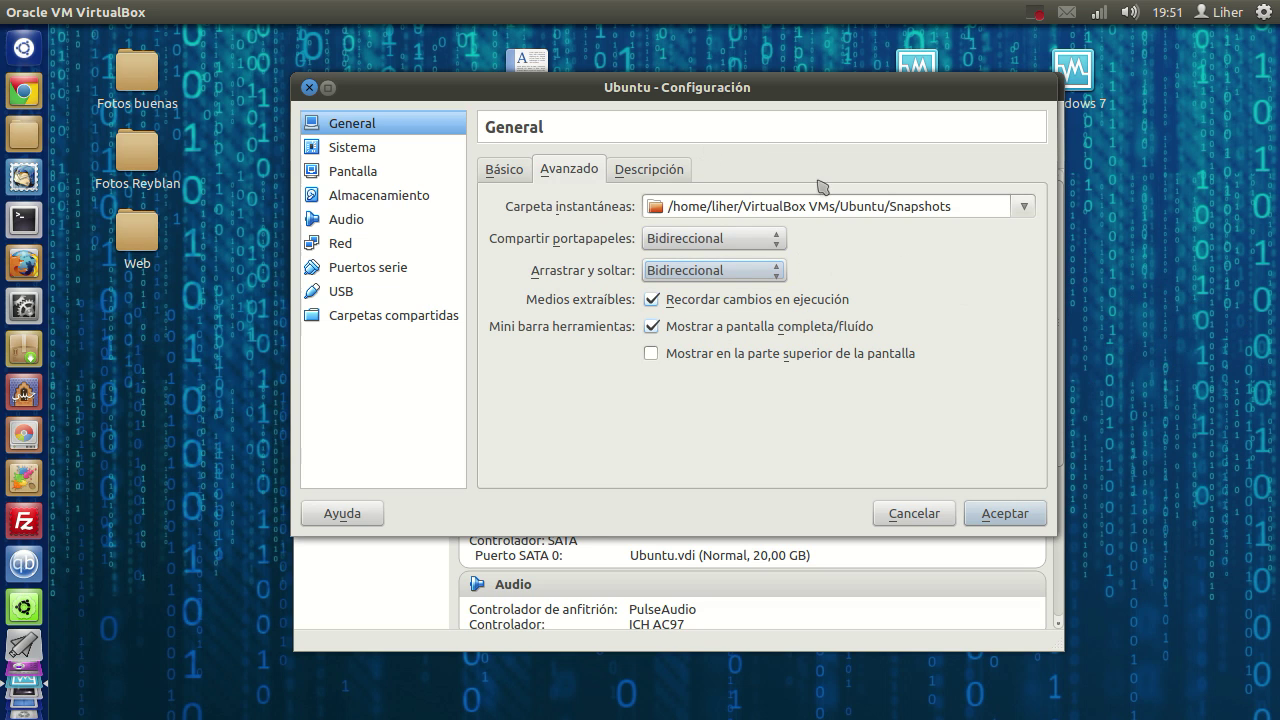
click(673, 175)
click(569, 169)
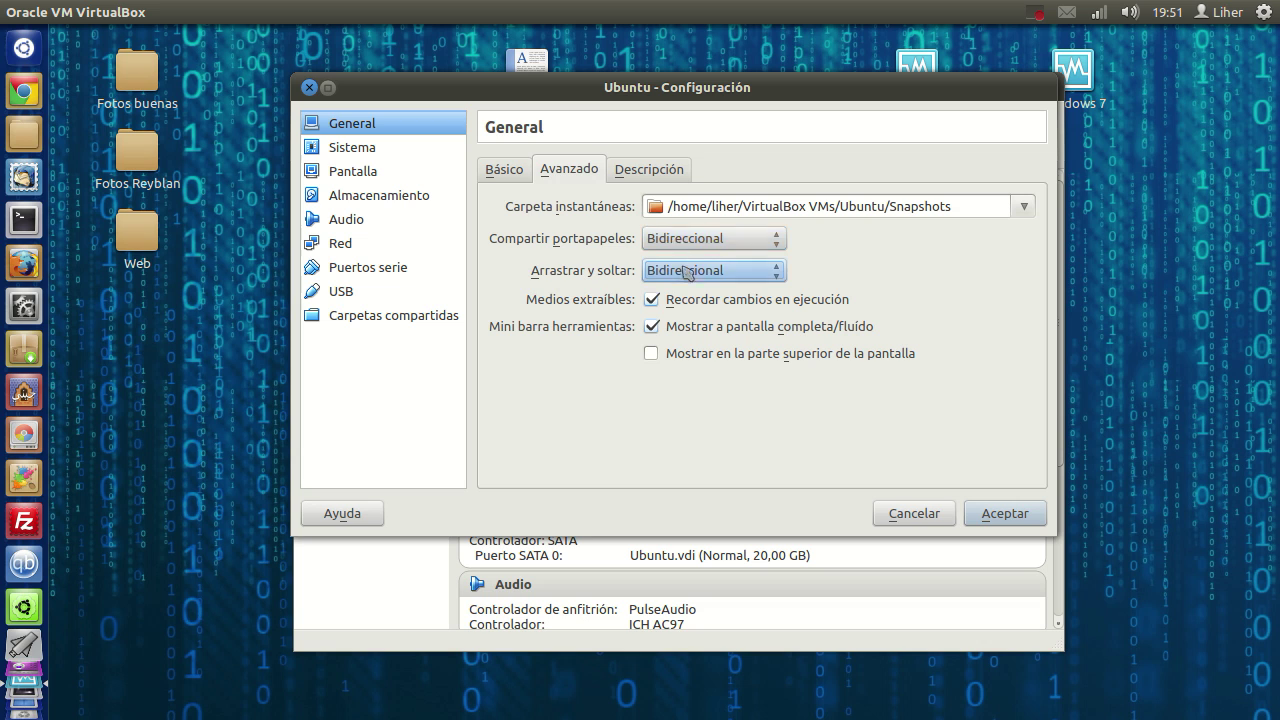
Assign 2 processors to the virtual machine in the System settings and read the configuration notice's details
click(335, 148)
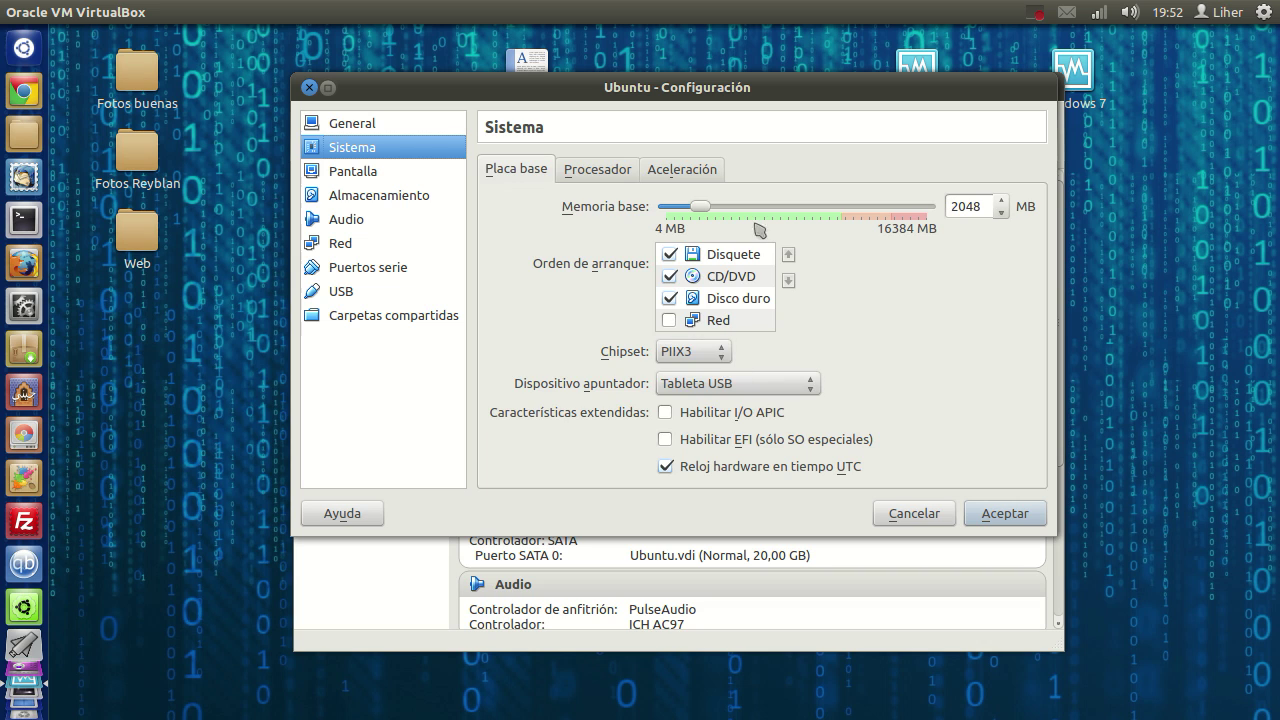
click(595, 168)
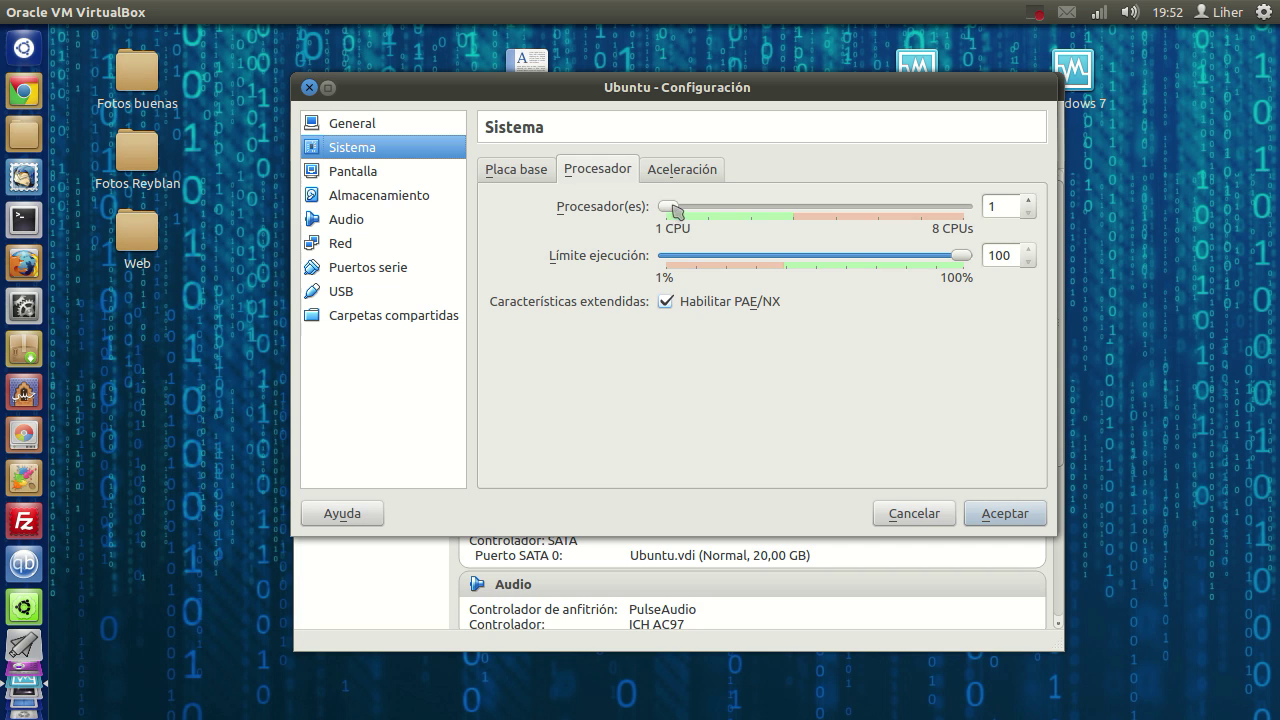
drag(677, 211, 706, 211)
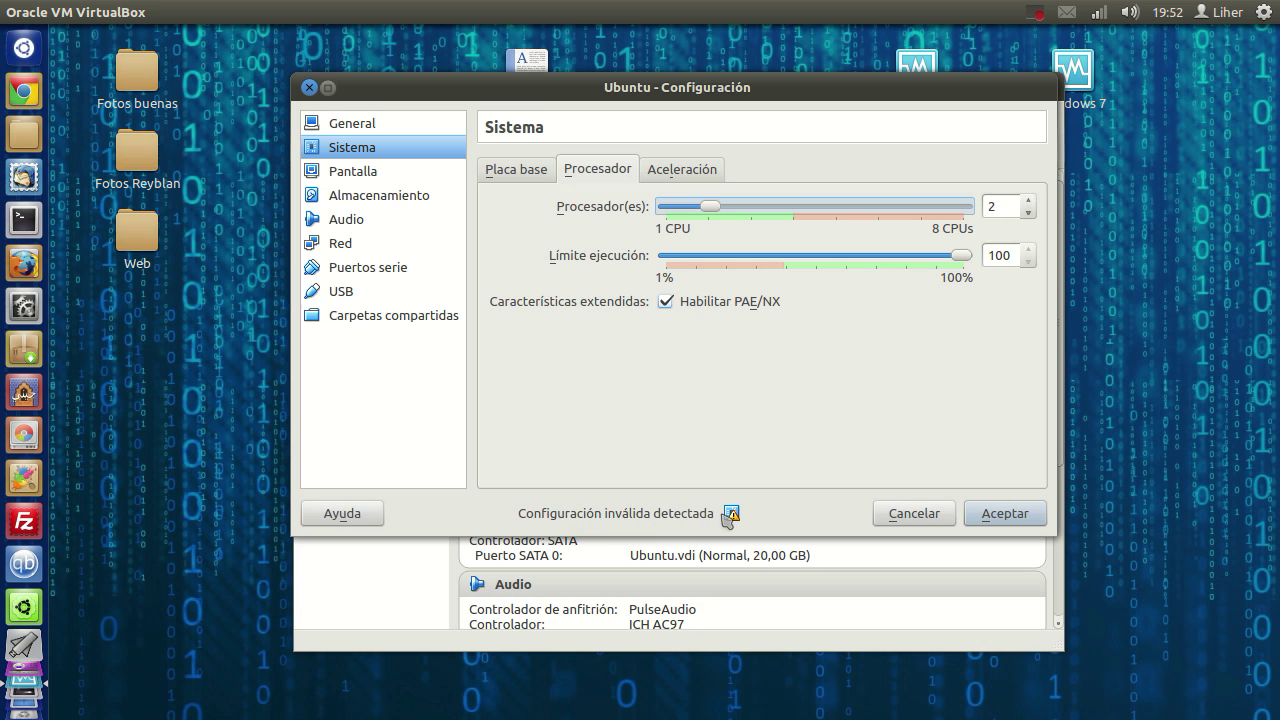
mouse_move(733, 515)
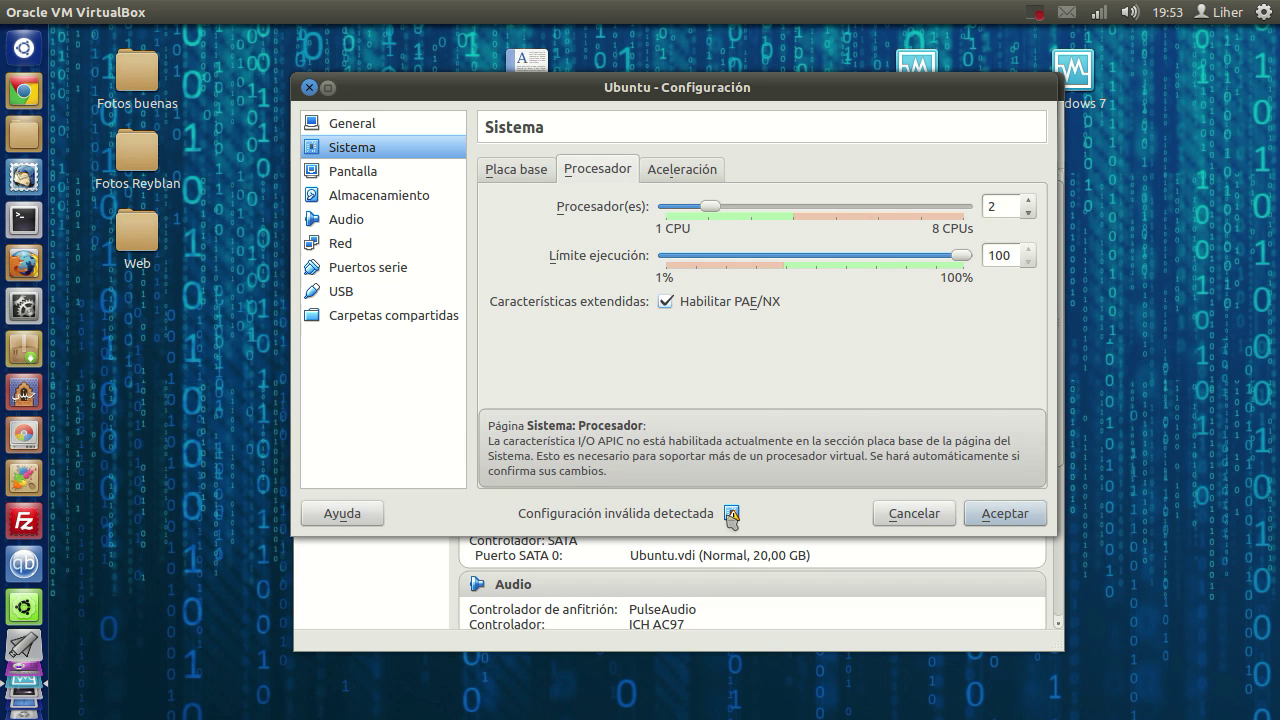
Enable I/O APIC in the System motherboard settings and check the processor and acceleration settings
click(549, 171)
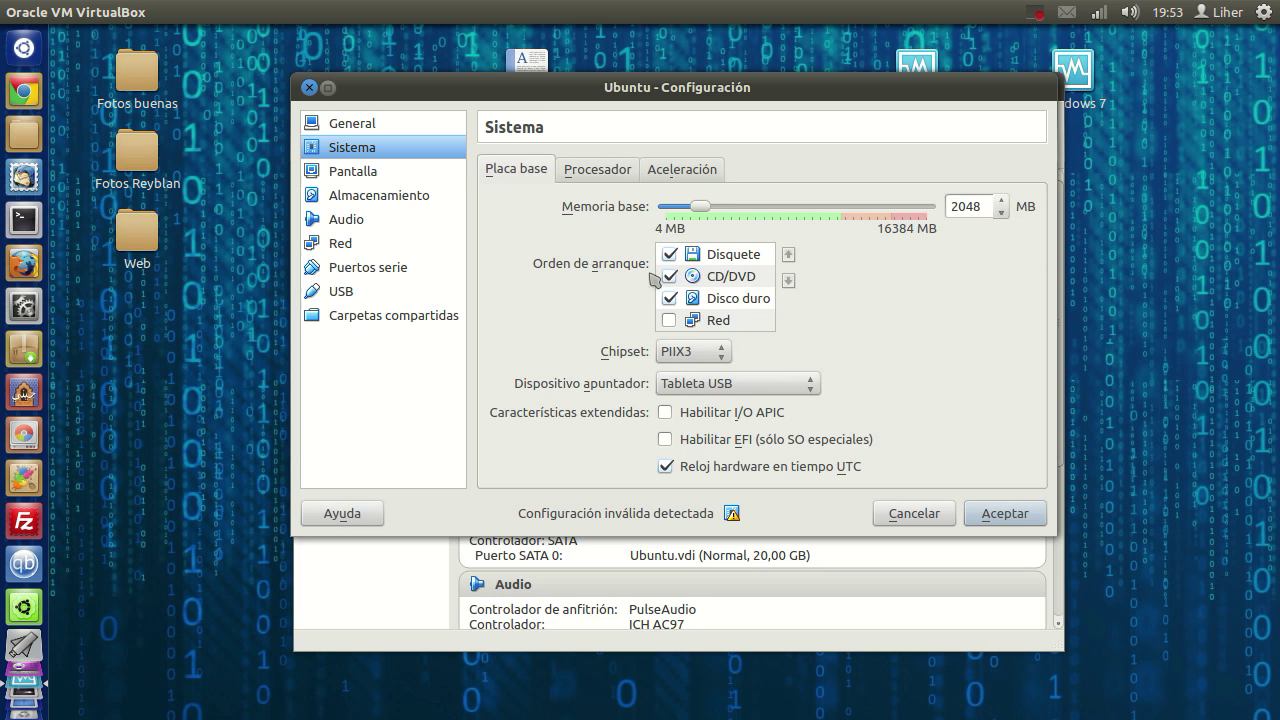
click(666, 413)
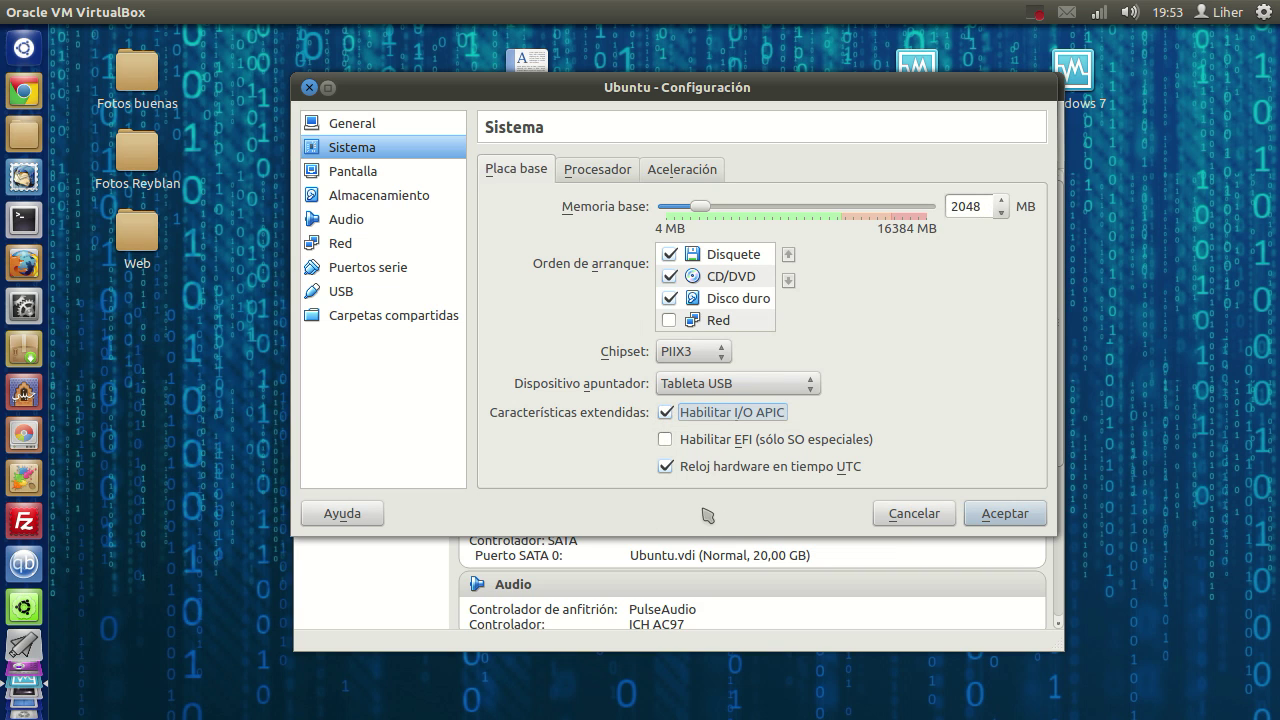
click(628, 174)
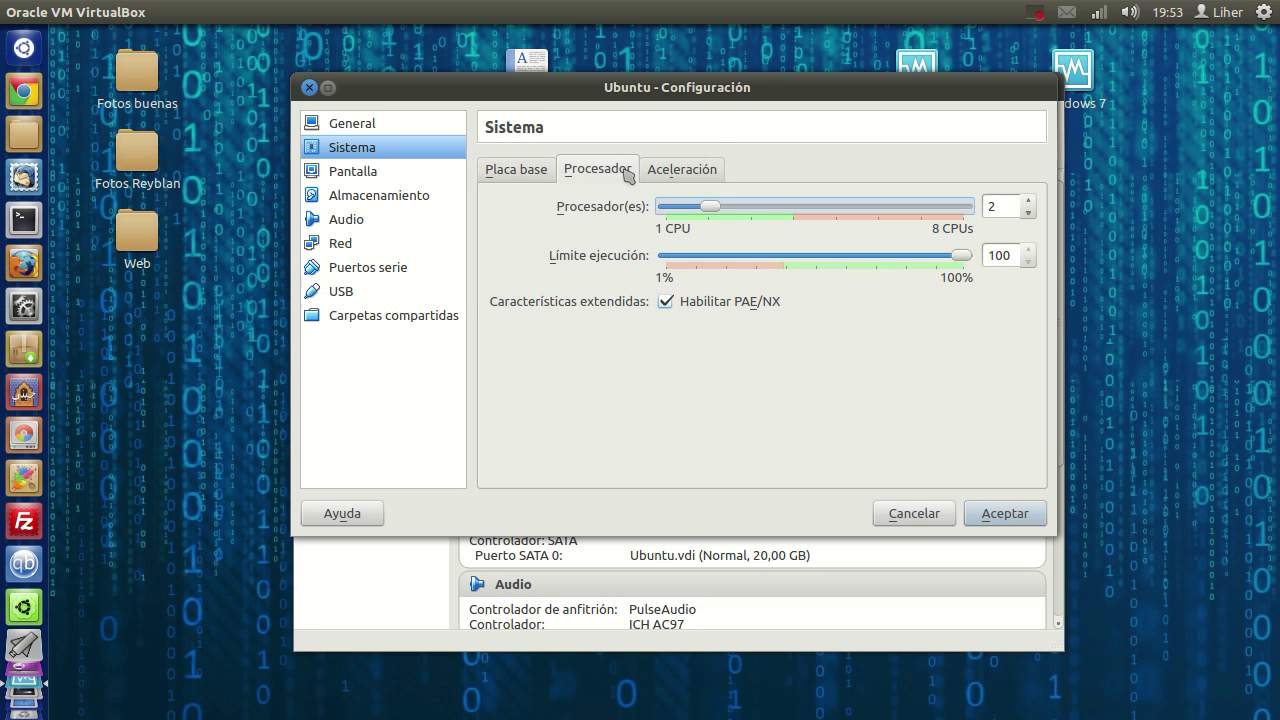
click(684, 172)
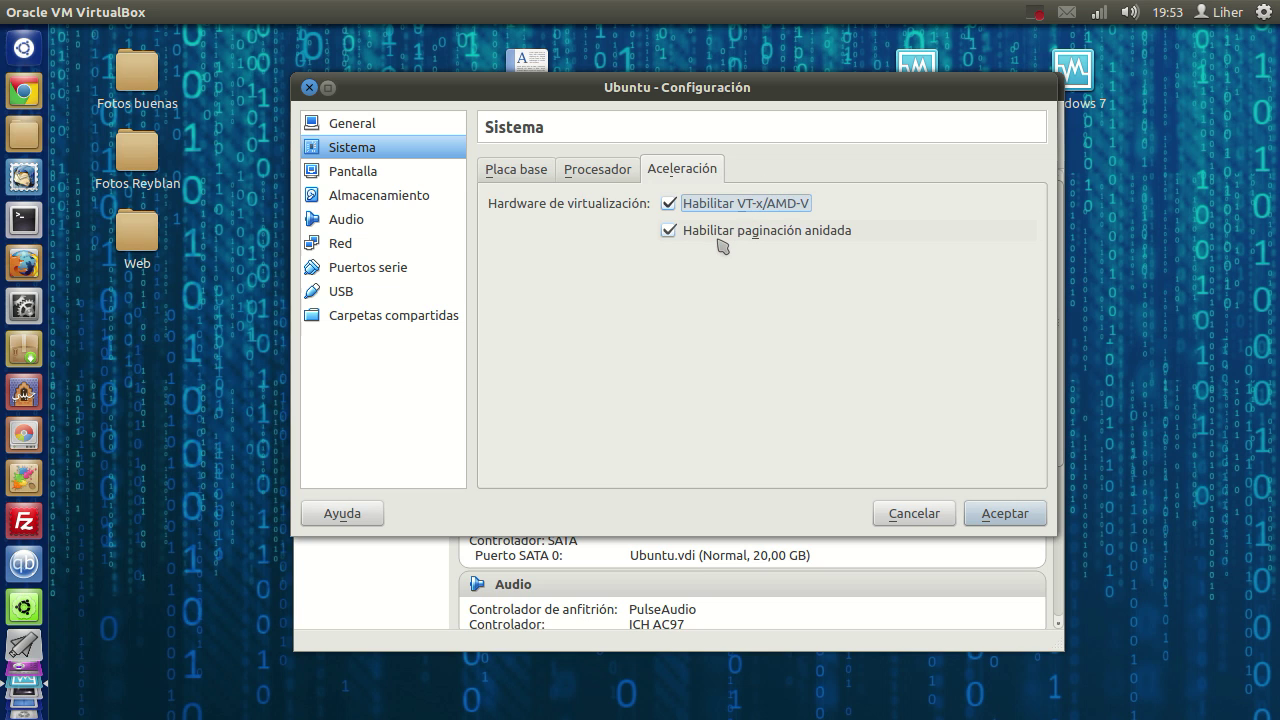
click(508, 178)
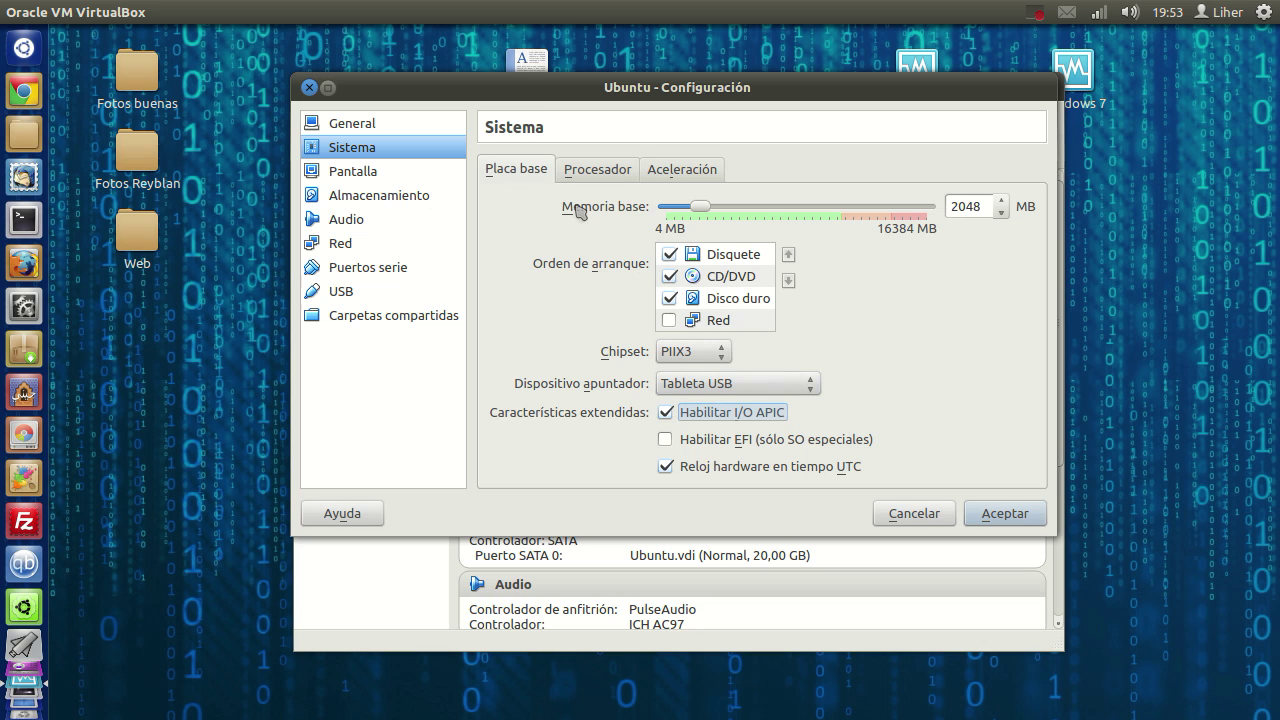
Set the video memory to 128 MB and enable 3D acceleration in the display settings
click(362, 174)
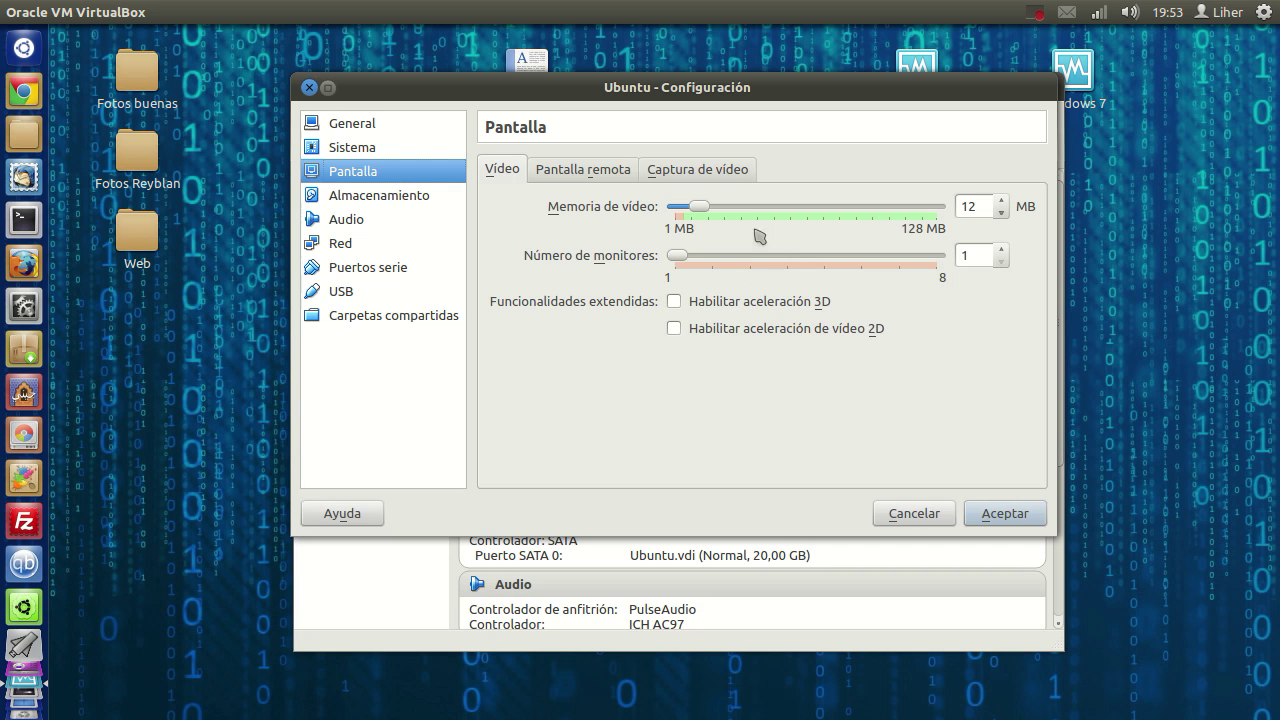
drag(706, 212, 950, 215)
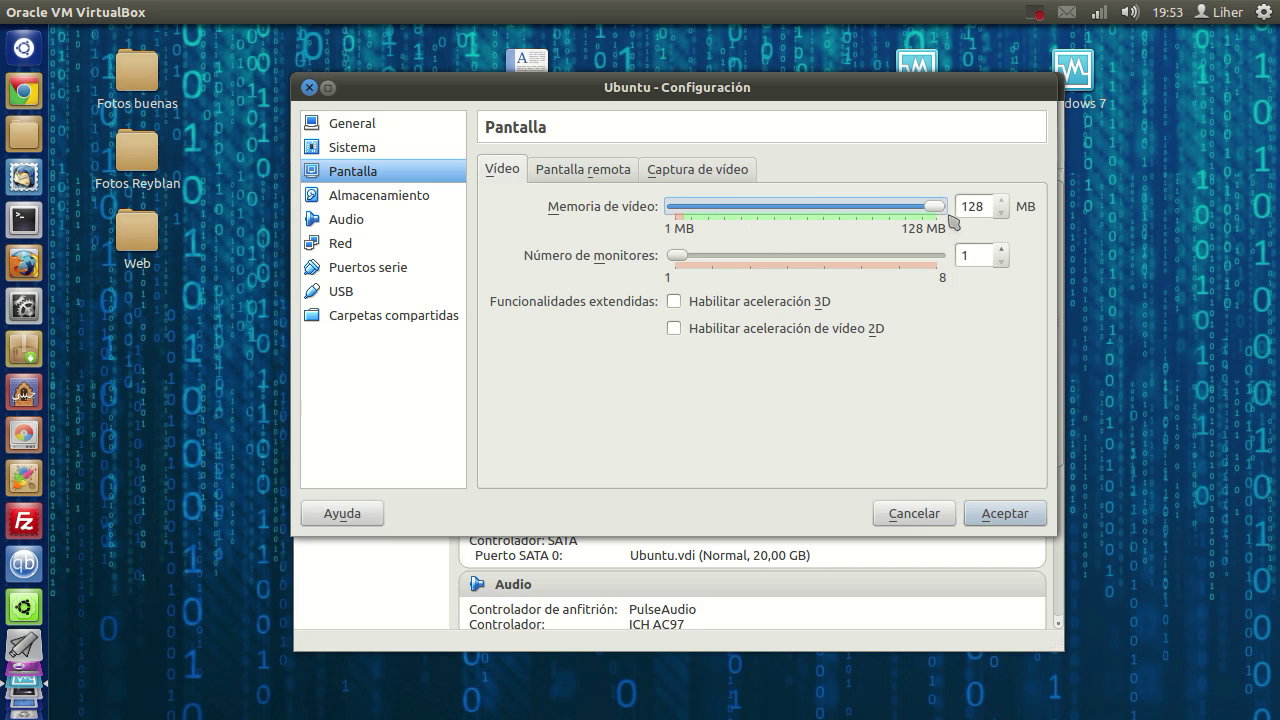
click(672, 303)
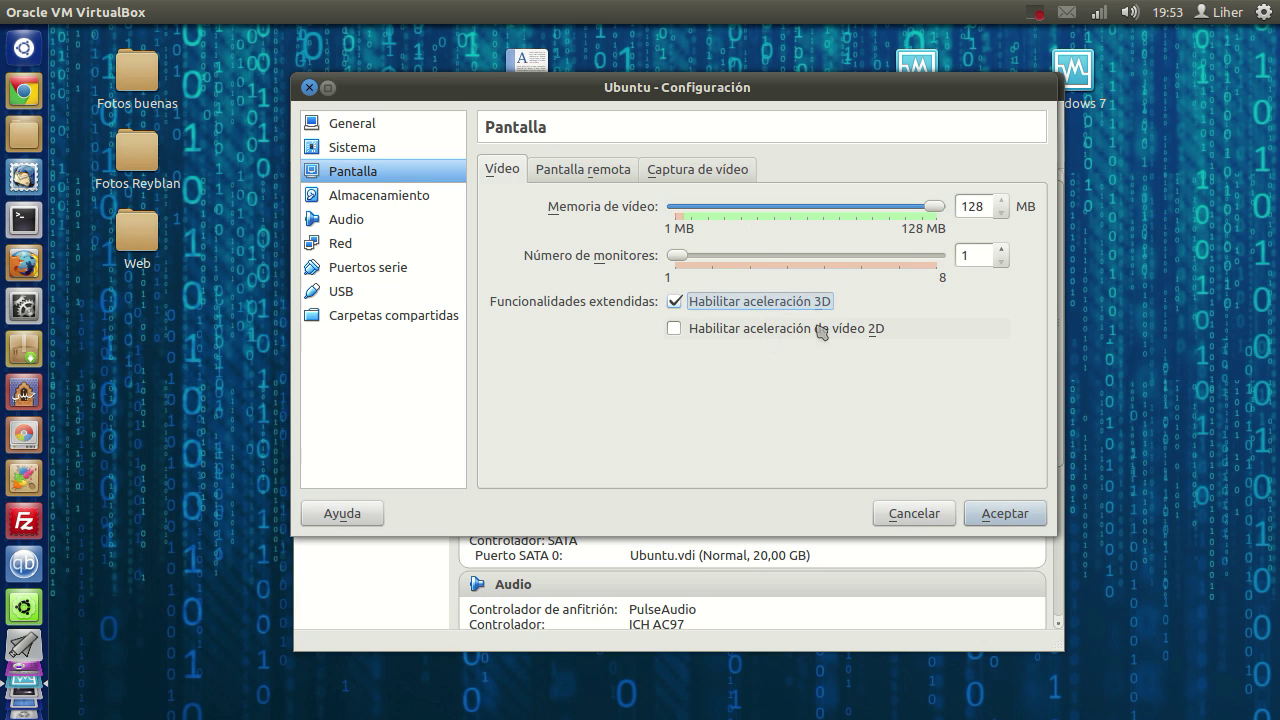
Look through the remote display and video capture settings and return to the video settings
click(690, 170)
click(595, 172)
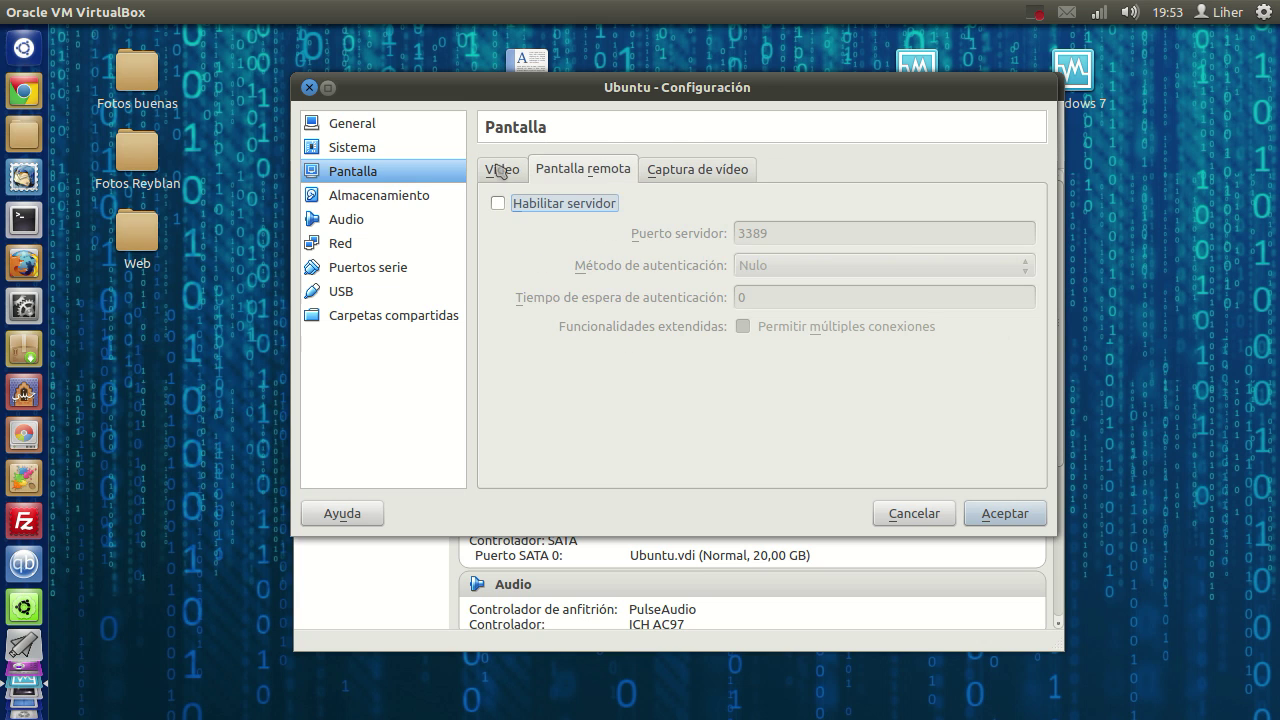
click(493, 171)
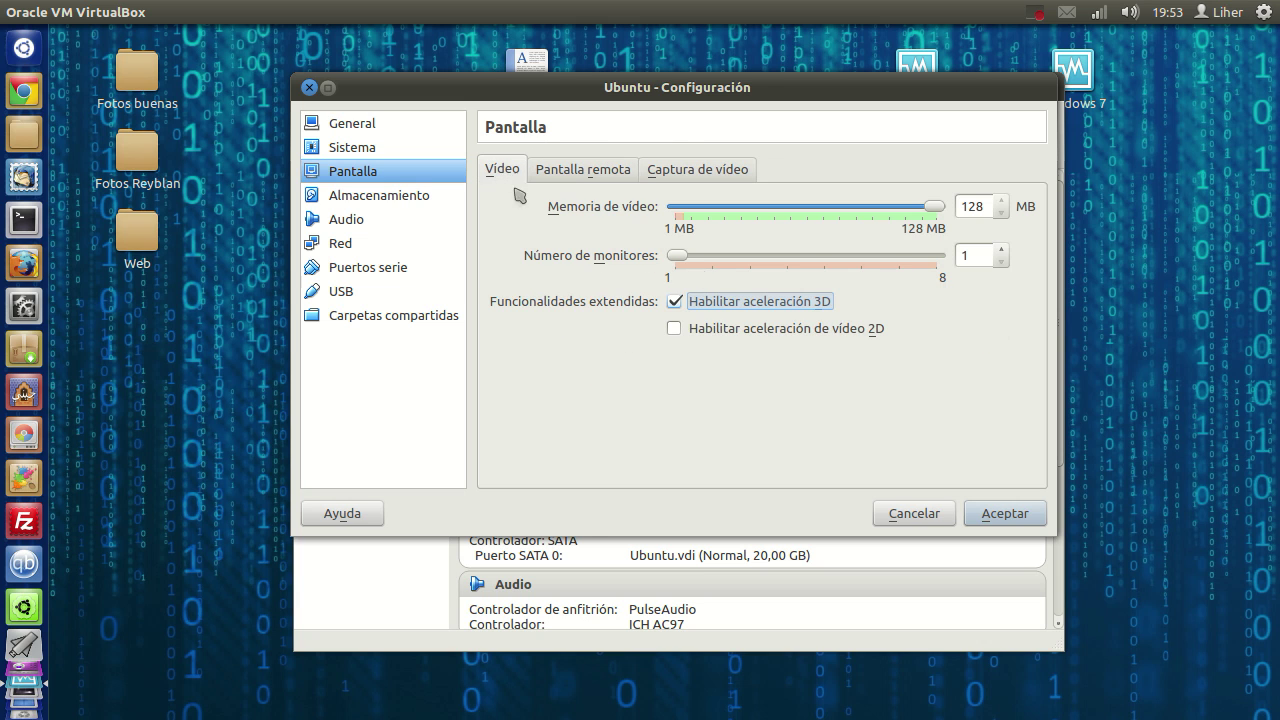
click(742, 174)
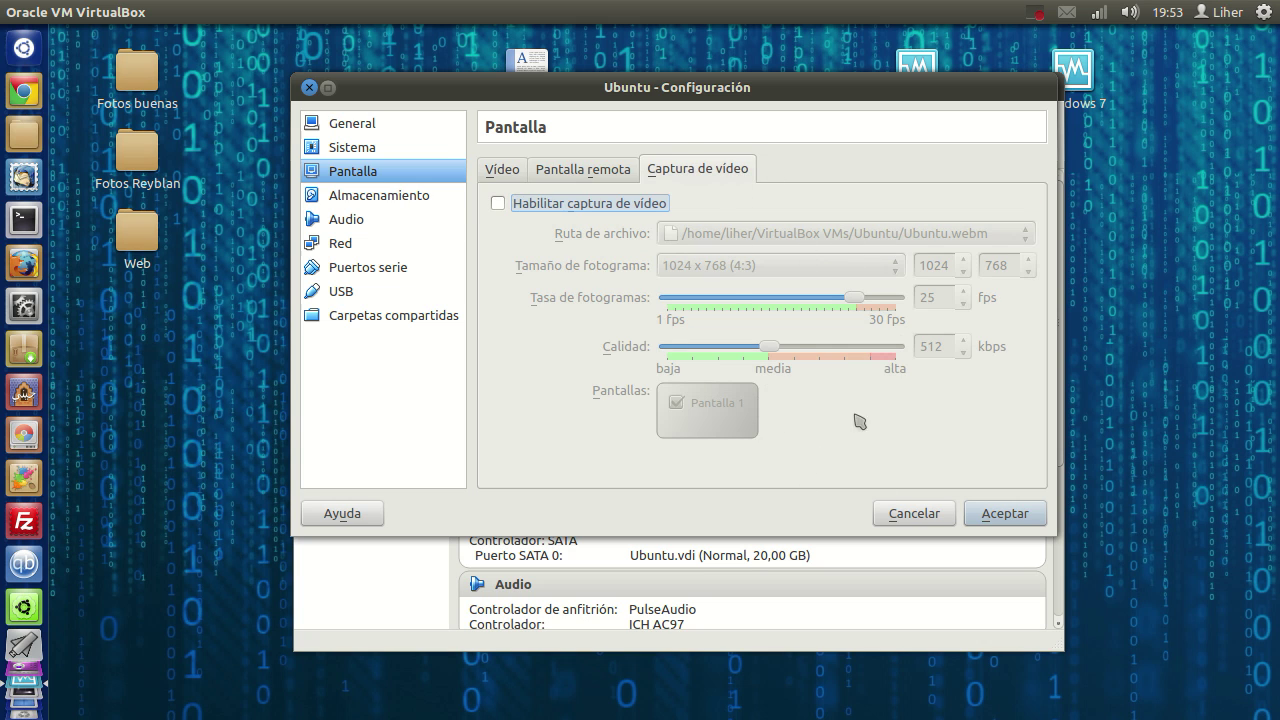
click(582, 172)
click(512, 170)
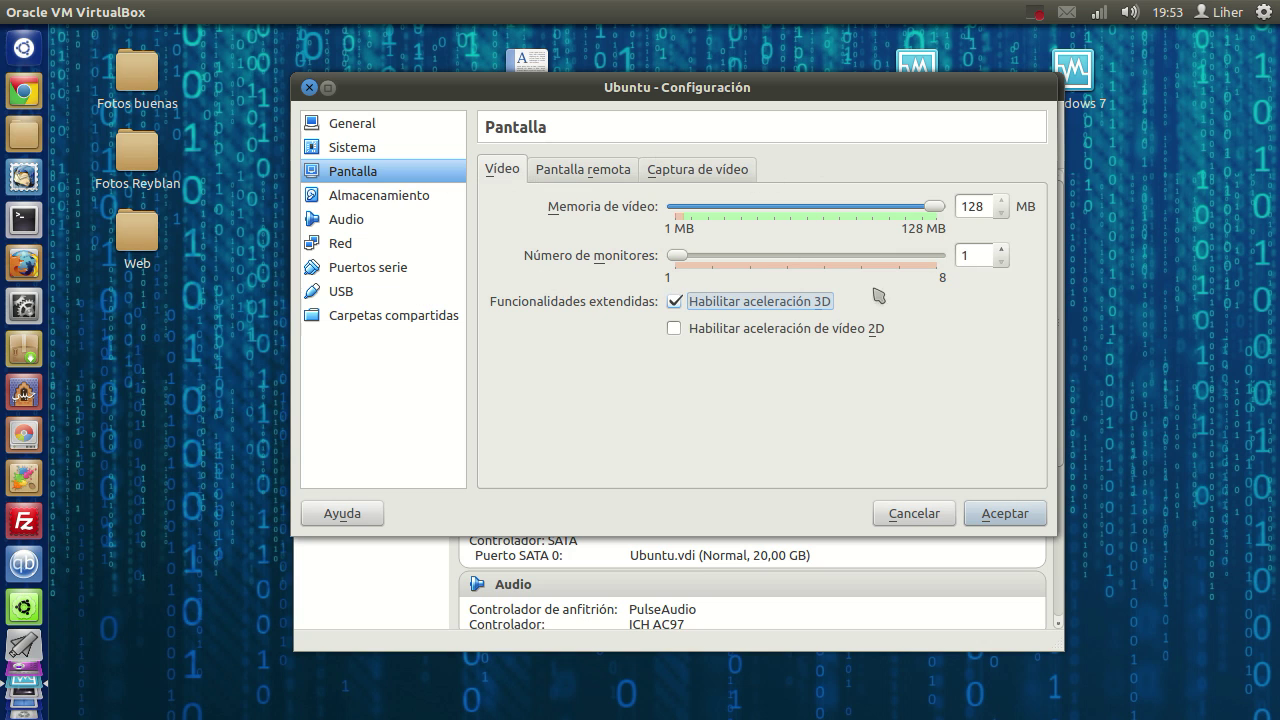
Examine the empty CD/DVD drive and the Ubuntu.vdi hard disk in the storage settings
click(362, 195)
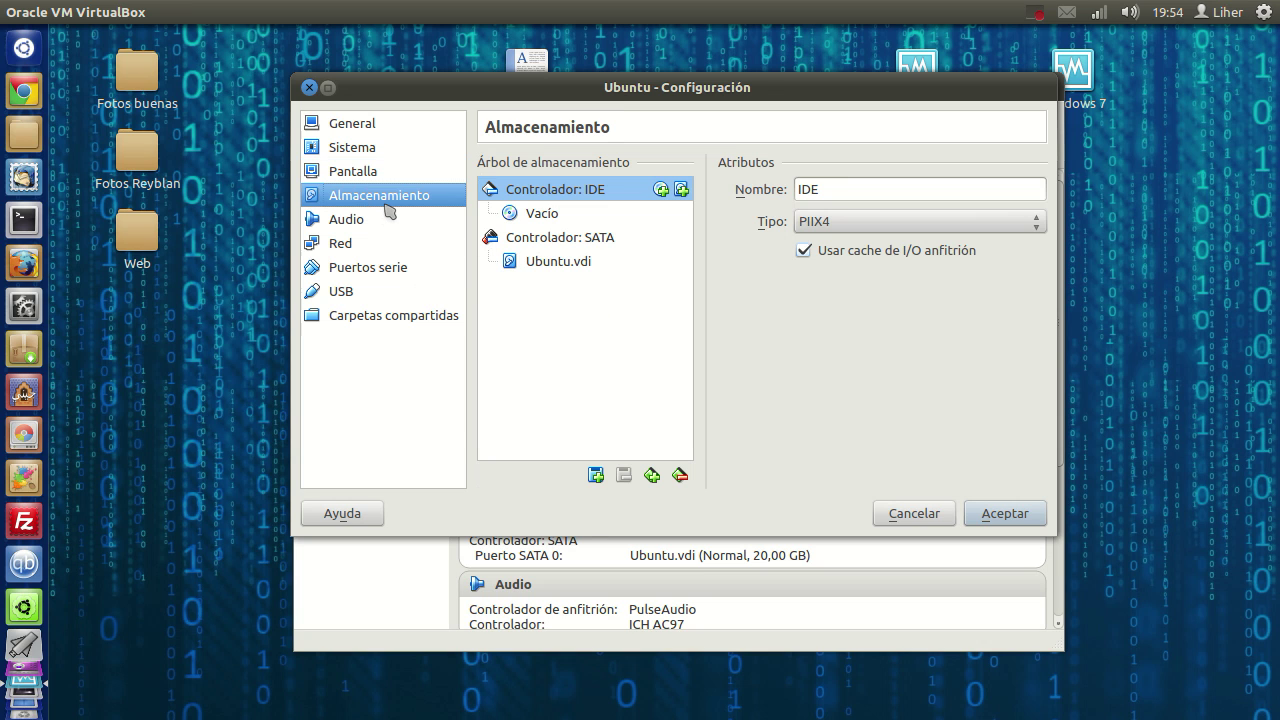
click(540, 216)
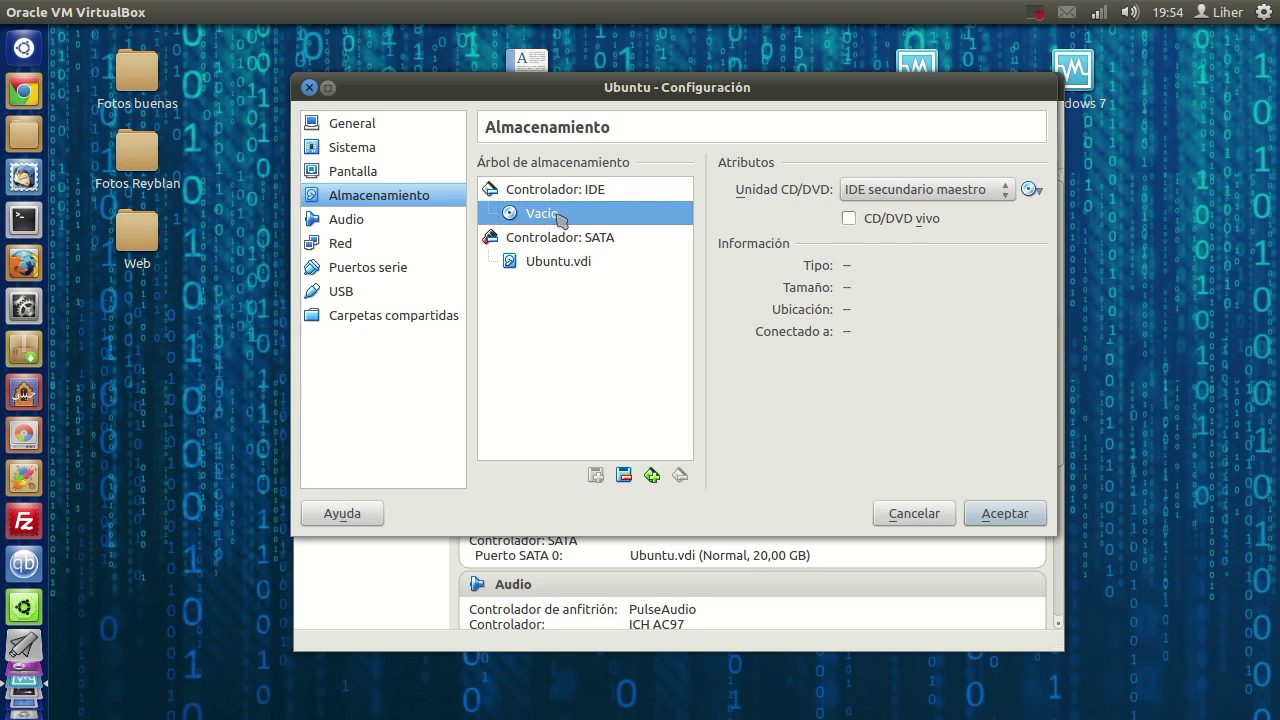
click(562, 268)
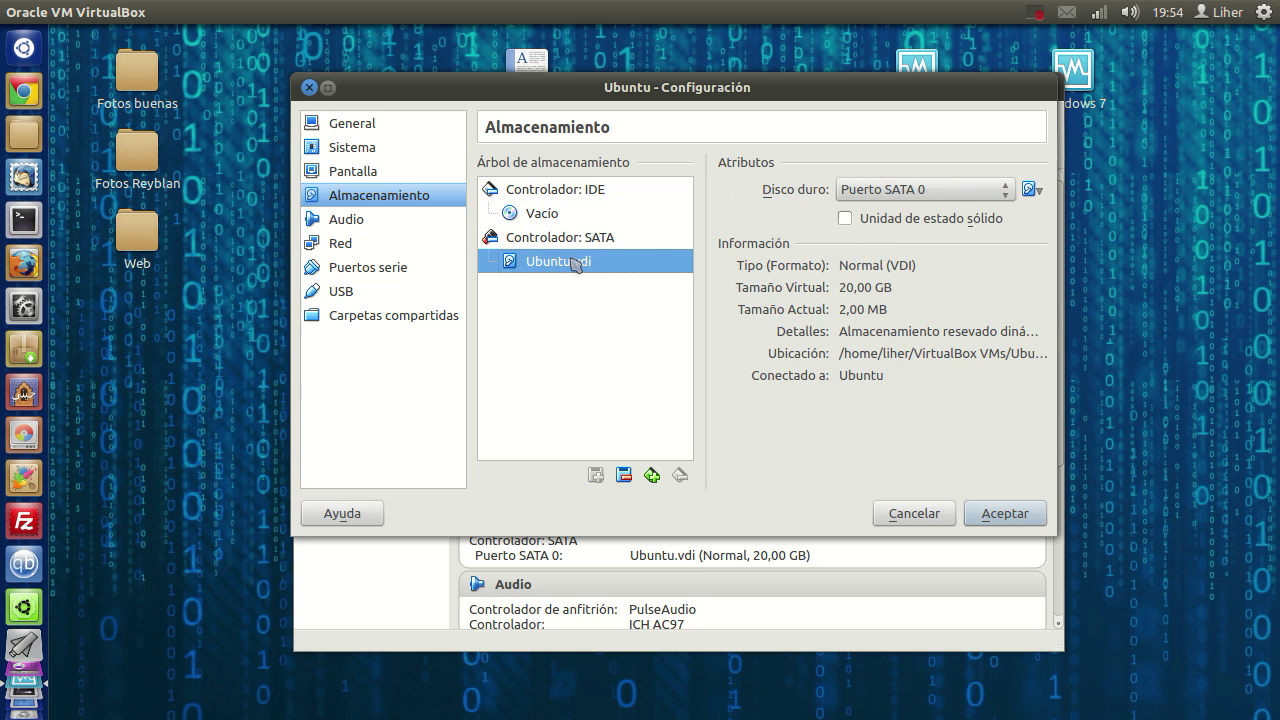
Add a CD/DVD drive to the IDE controller using Ubuntu 12.04.3 32 bits.iso from the Distribuciones folder and select it
click(575, 192)
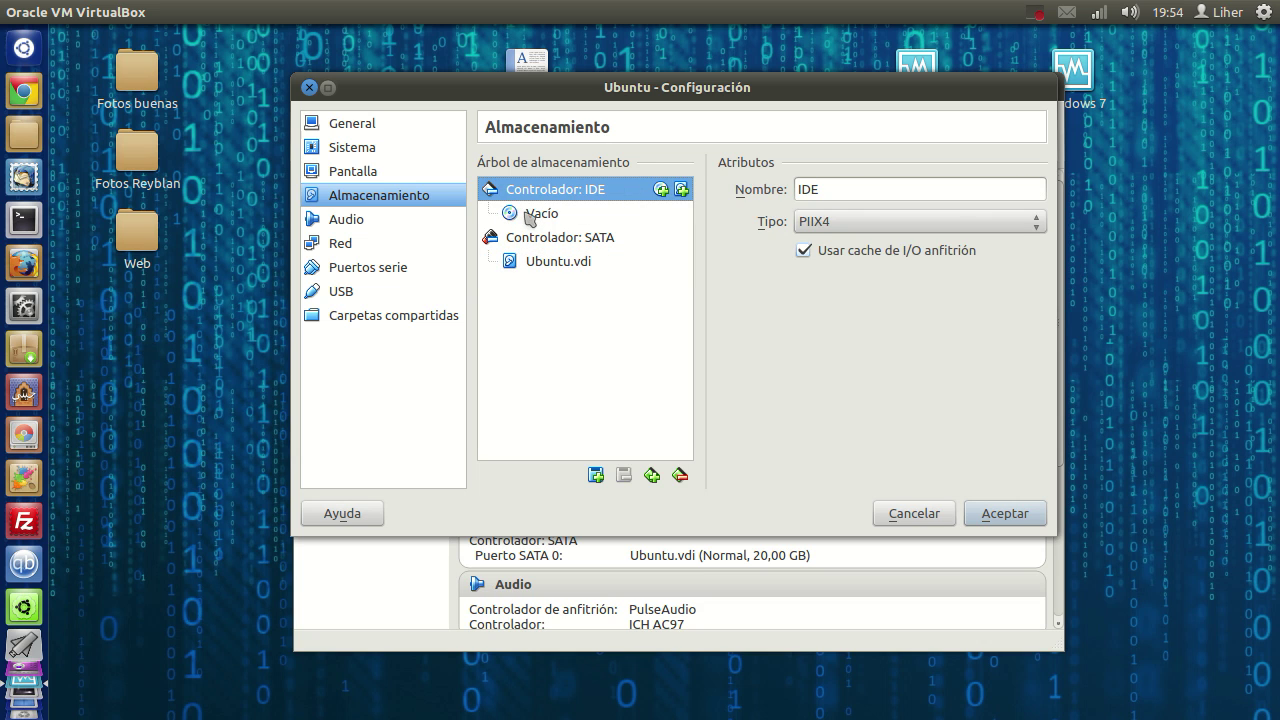
click(661, 190)
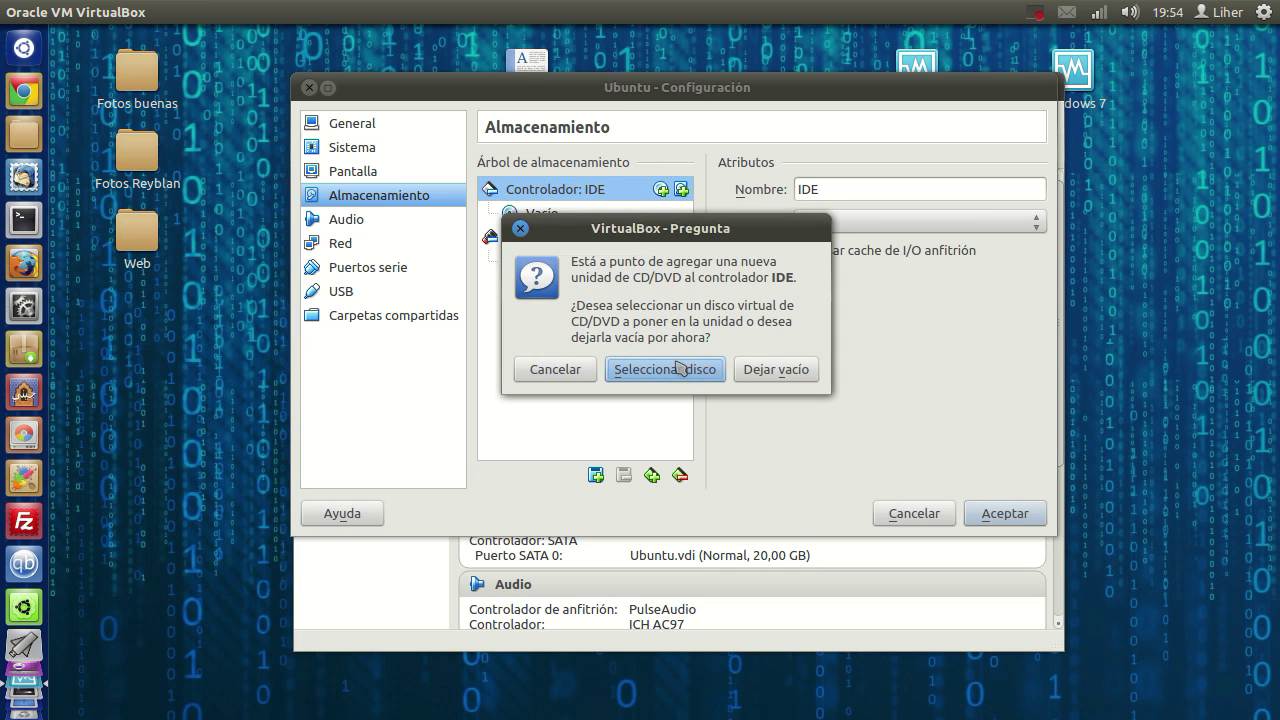
click(665, 370)
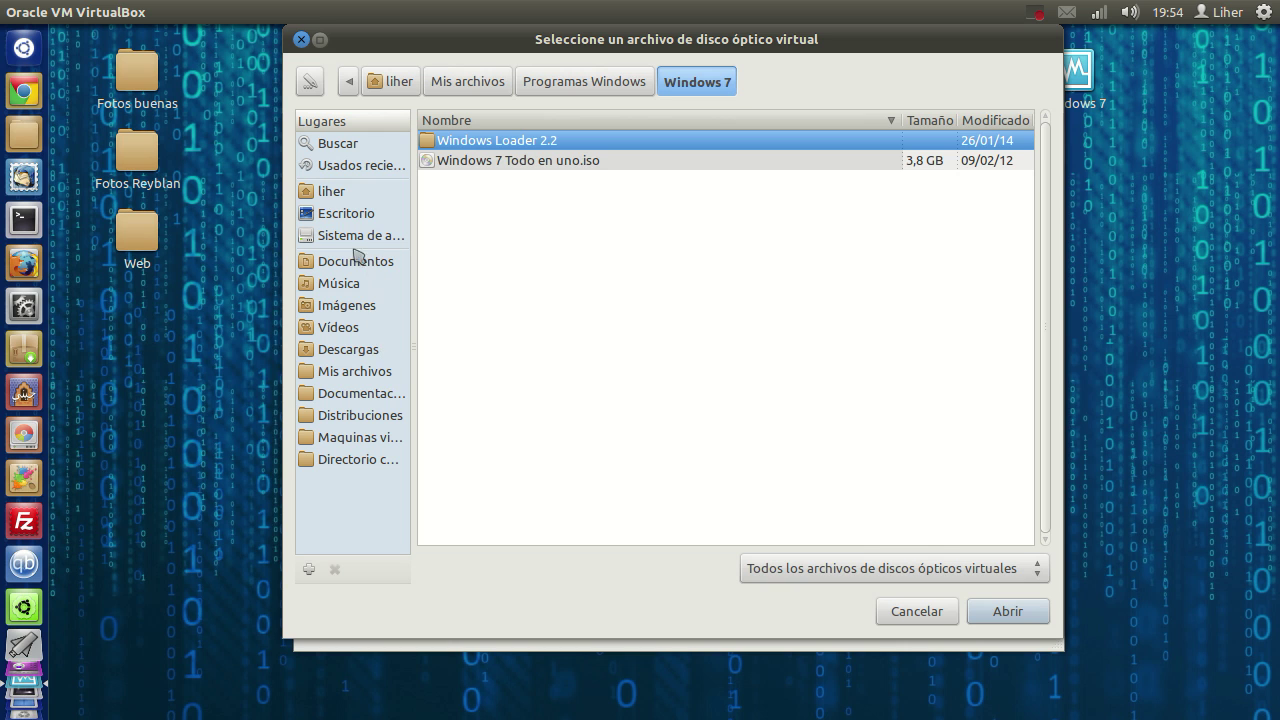
click(362, 418)
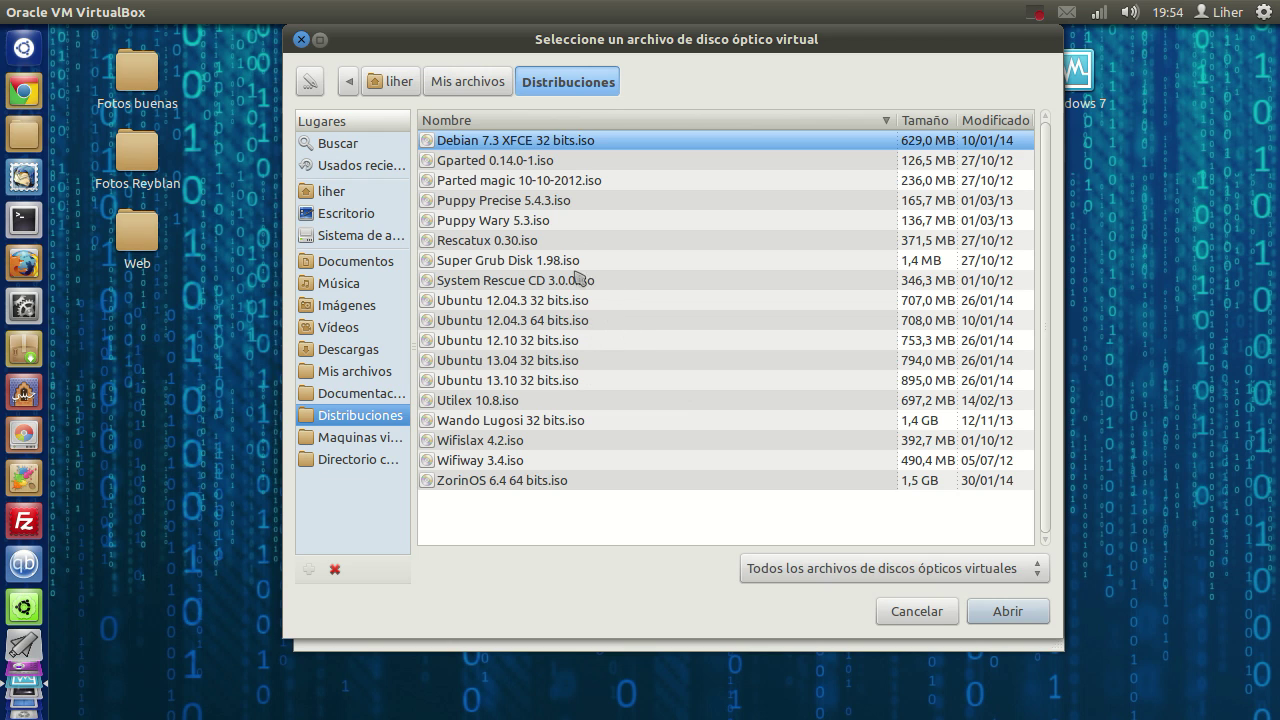
click(548, 302)
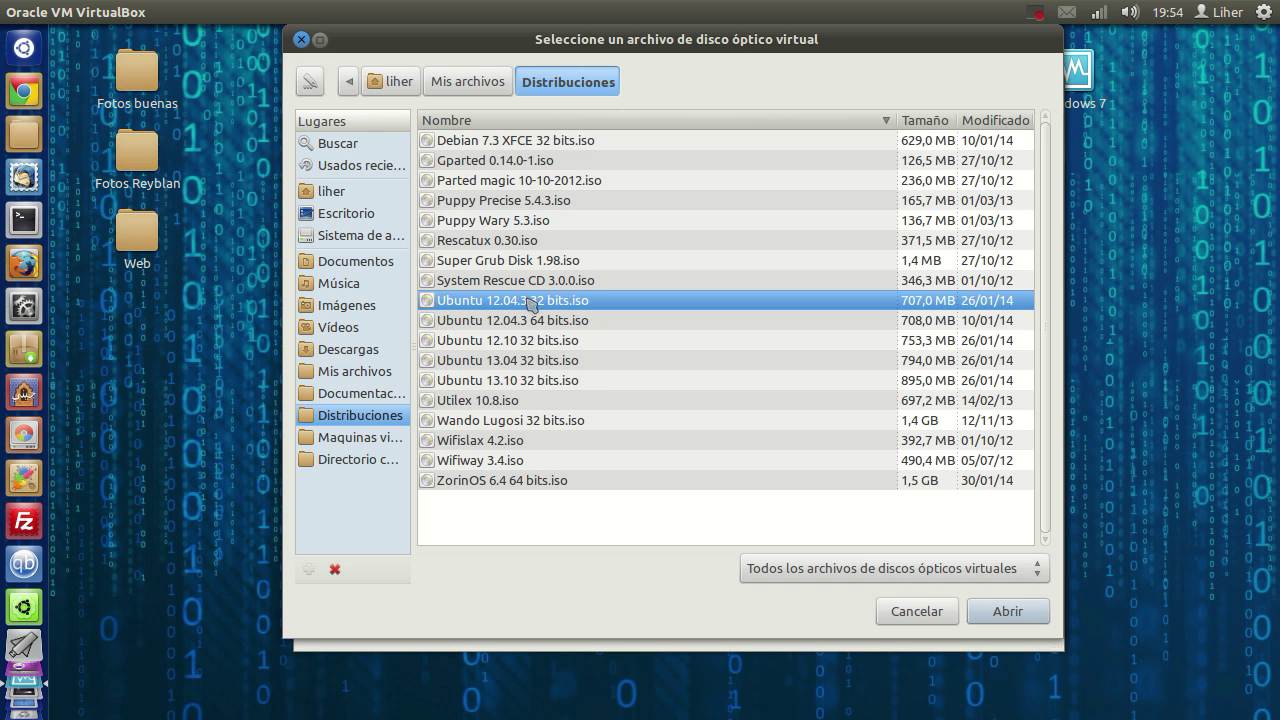
click(1030, 620)
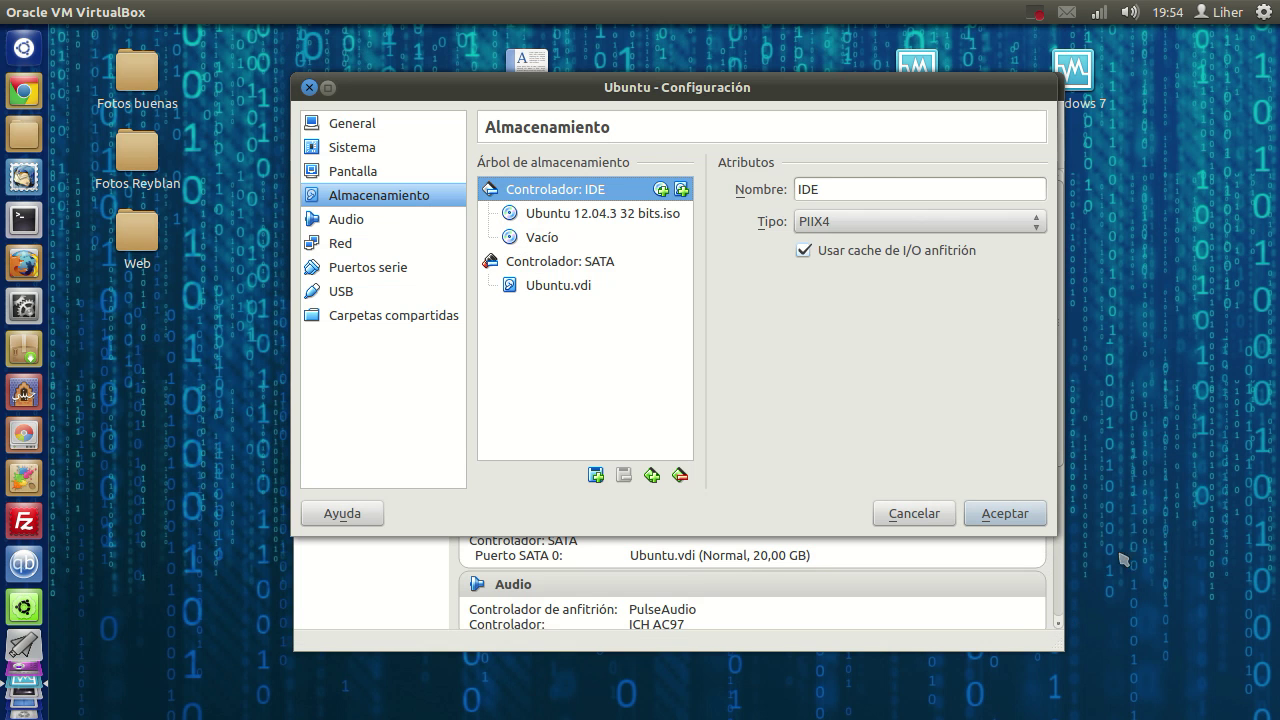
click(598, 215)
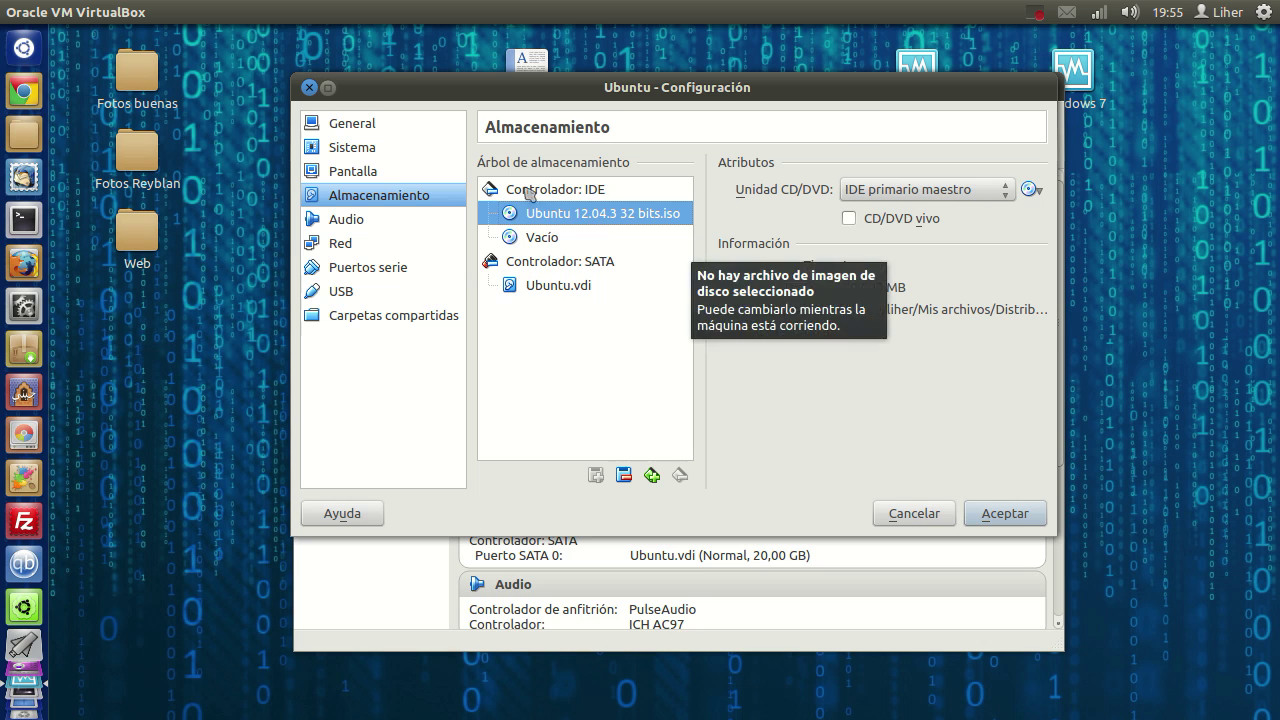
Look over the audio settings, disabling audio and enabling it again
click(348, 220)
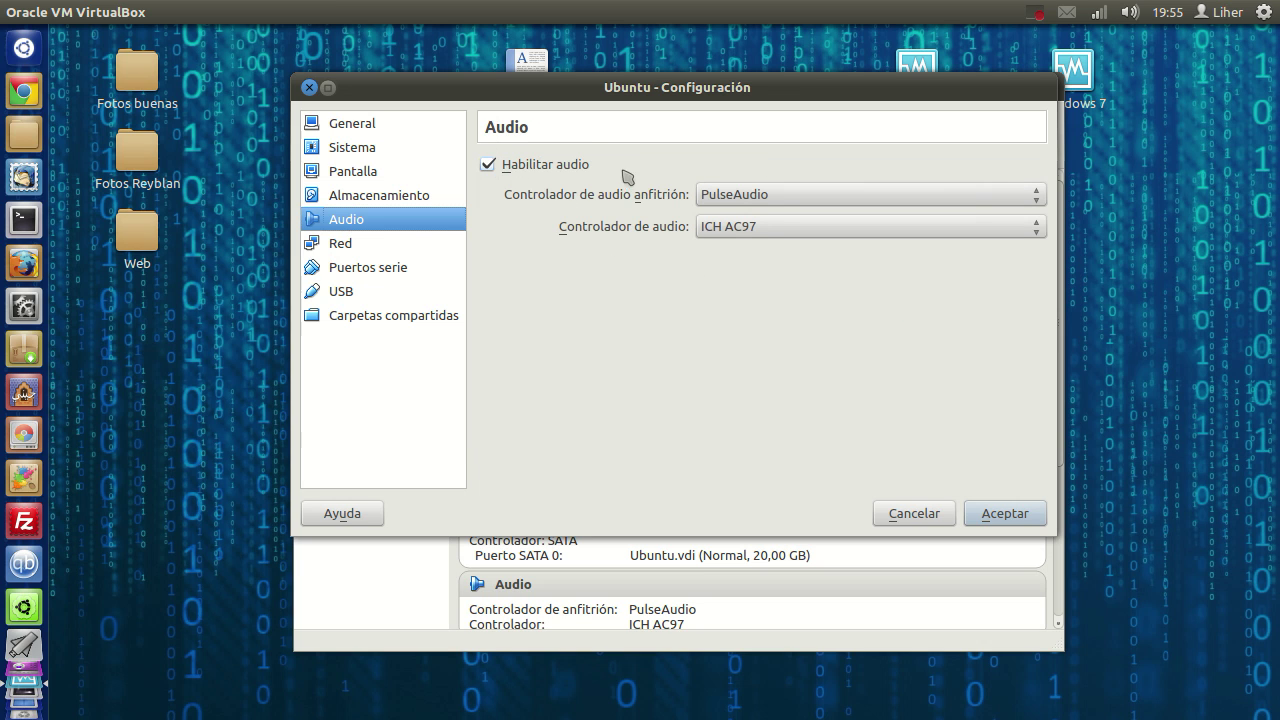
click(489, 165)
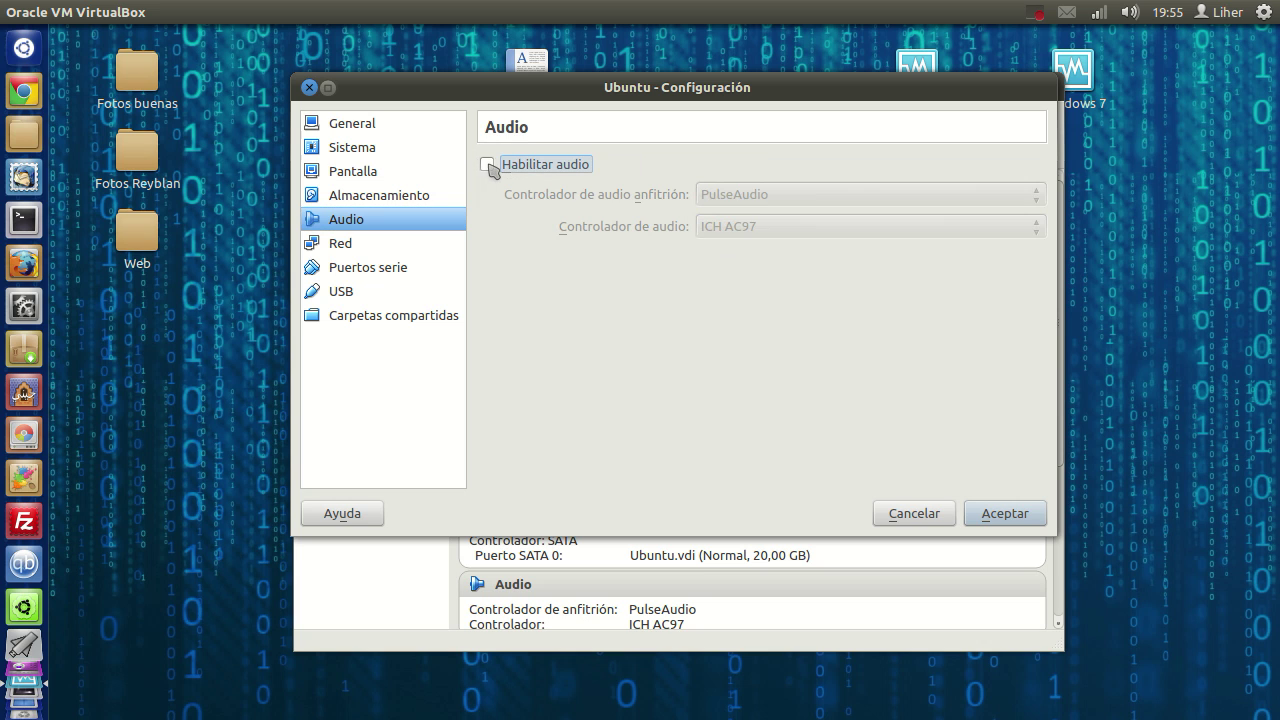
click(489, 165)
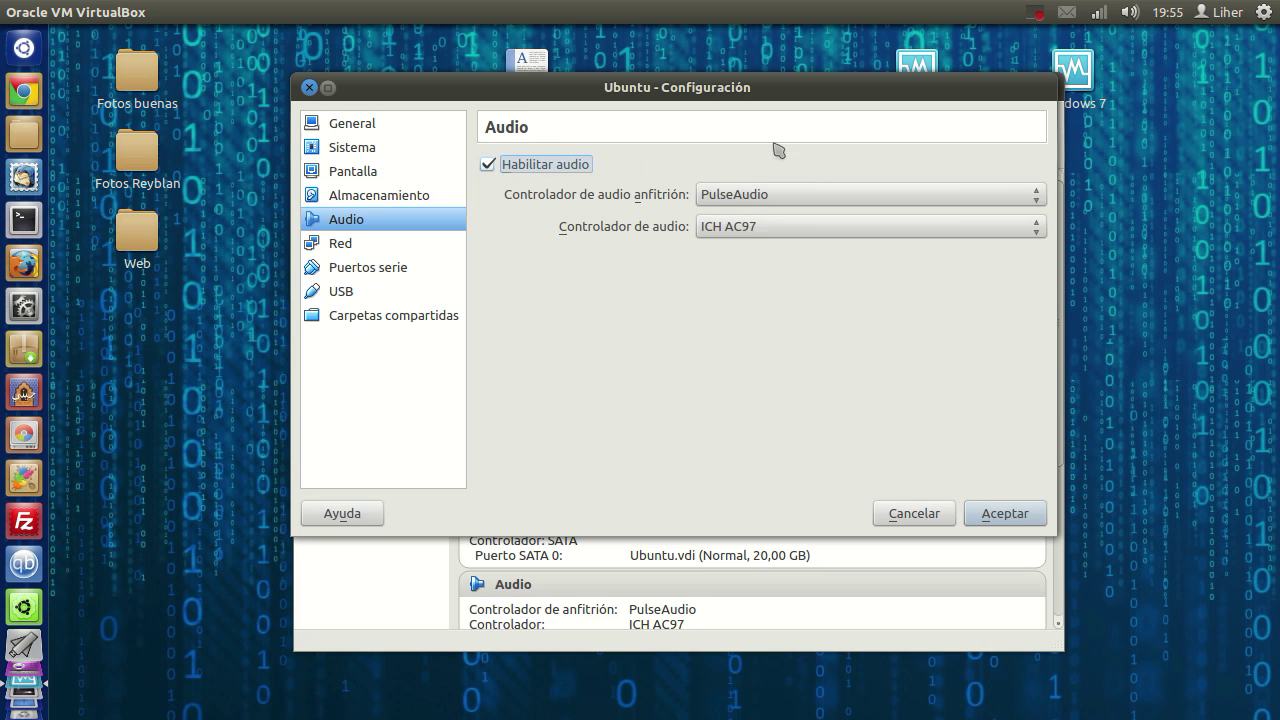
Disable and re-enable network adapter 1 and look over its connection types, keeping it attached to NAT
click(345, 245)
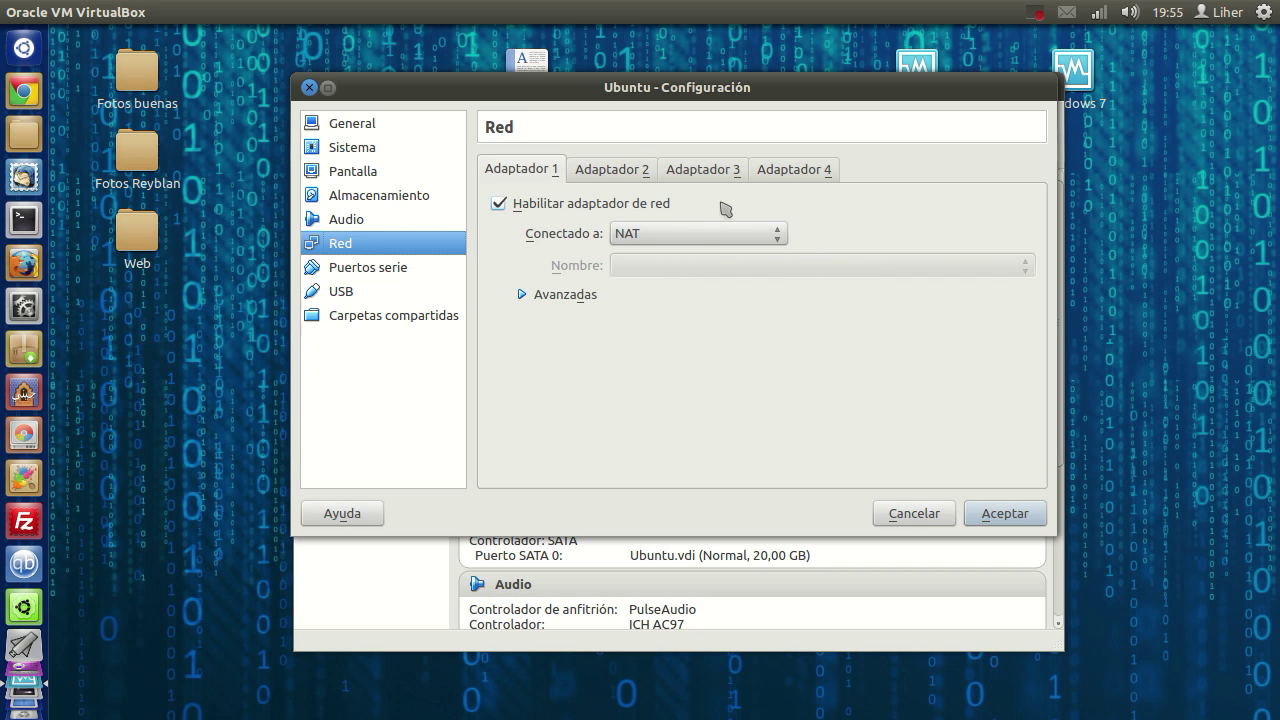
click(499, 206)
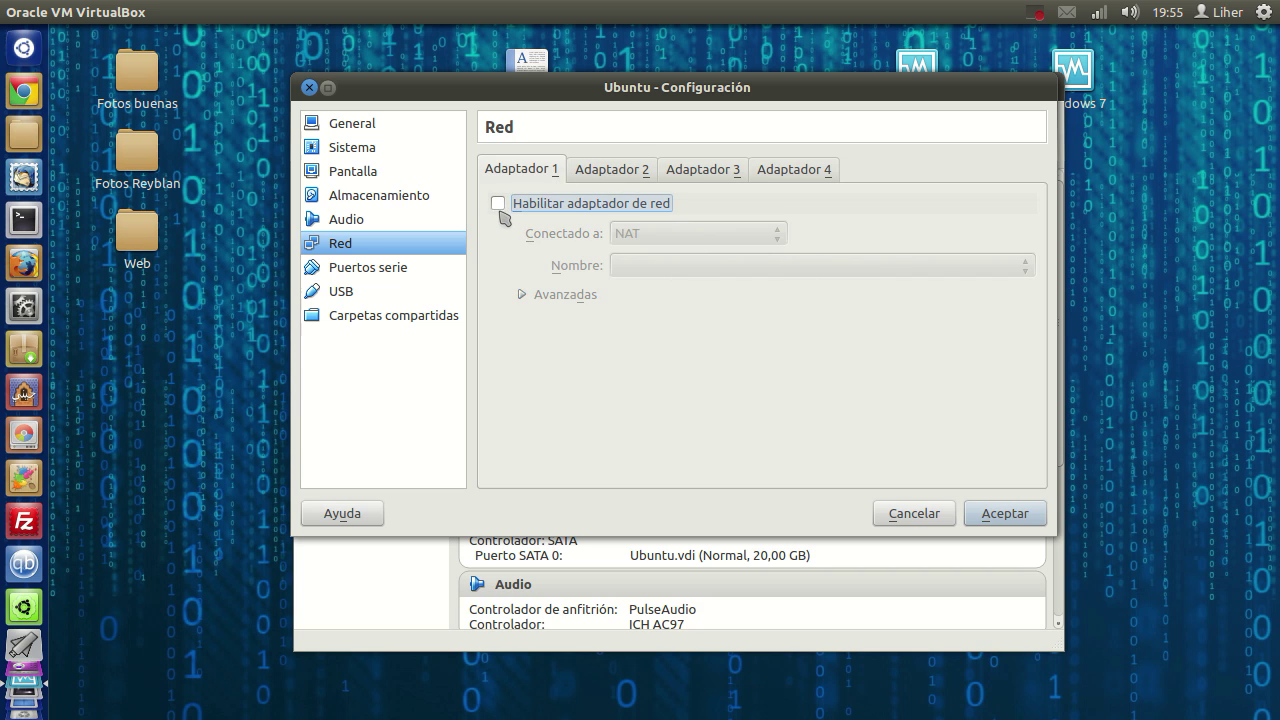
click(499, 208)
click(776, 236)
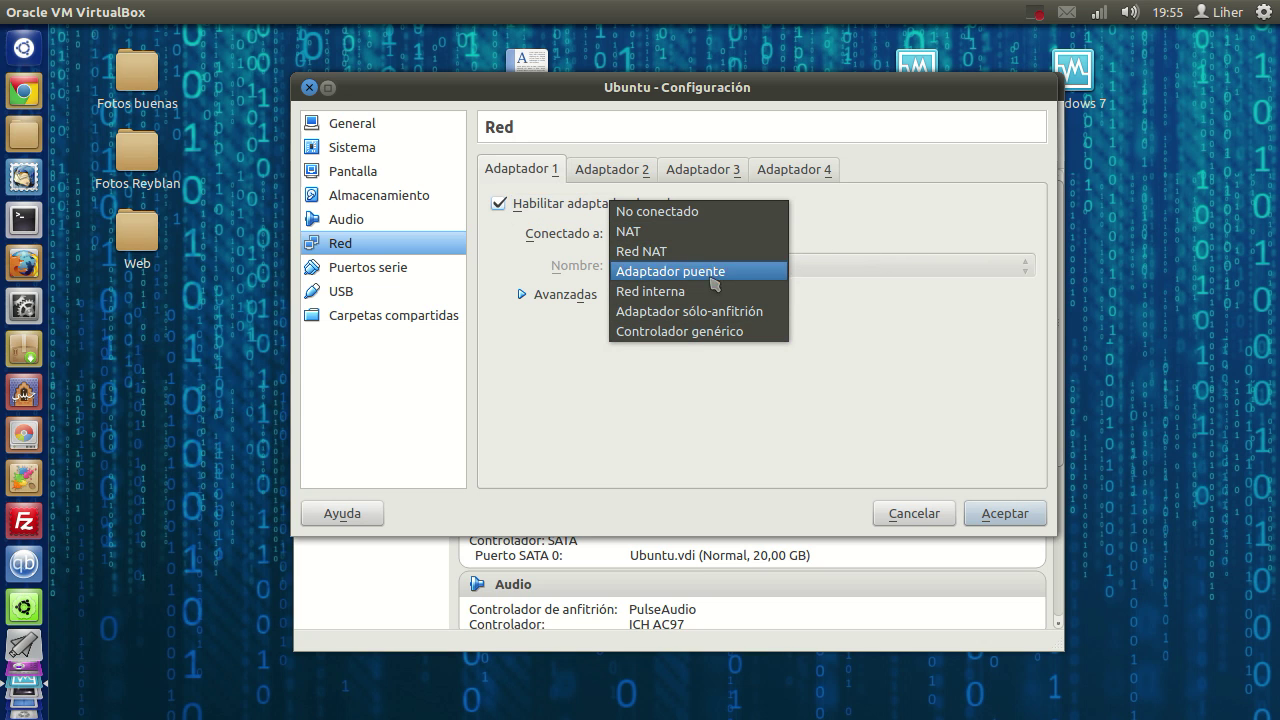
click(760, 234)
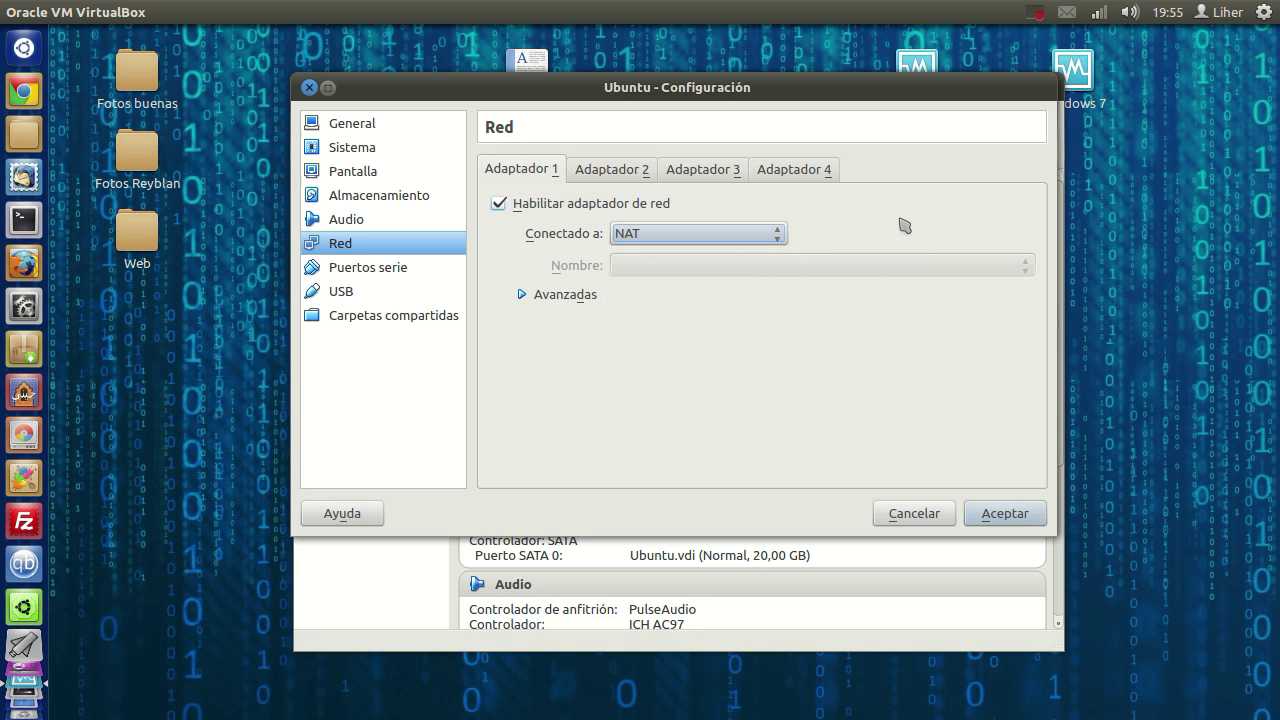
Look through the serial port and USB settings and open the shared folders settings
click(383, 270)
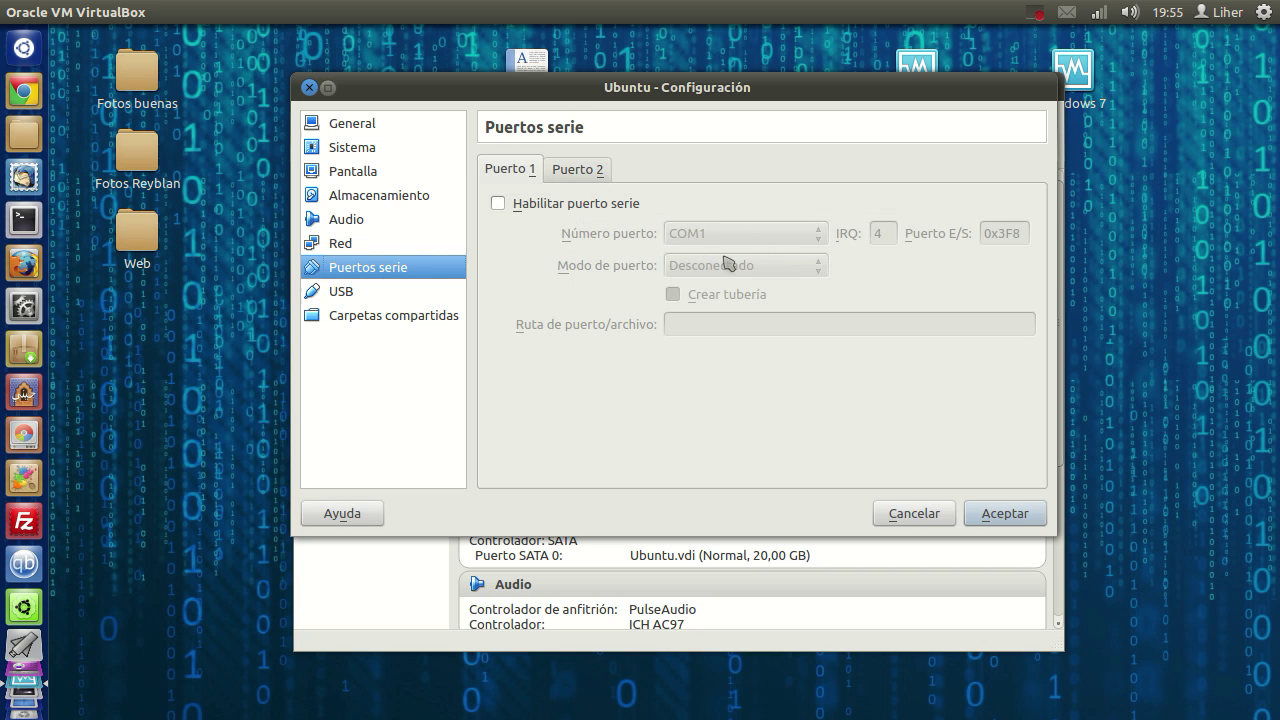
click(365, 296)
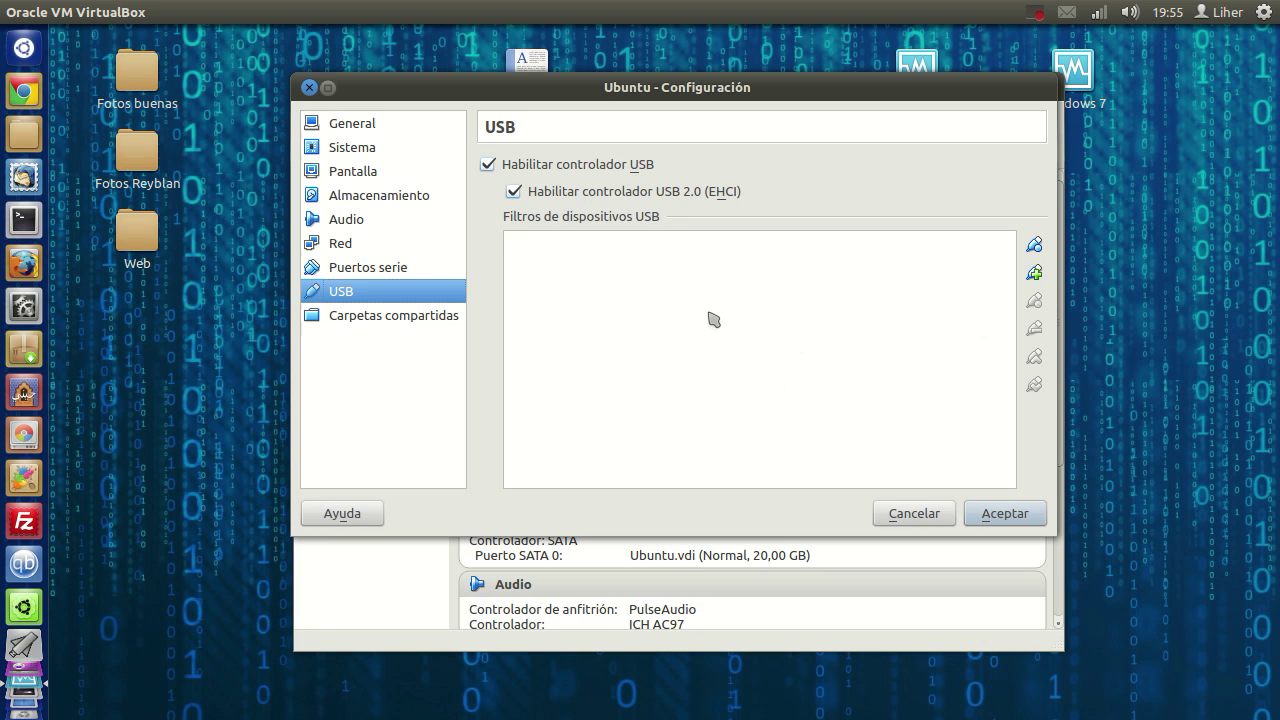
click(422, 316)
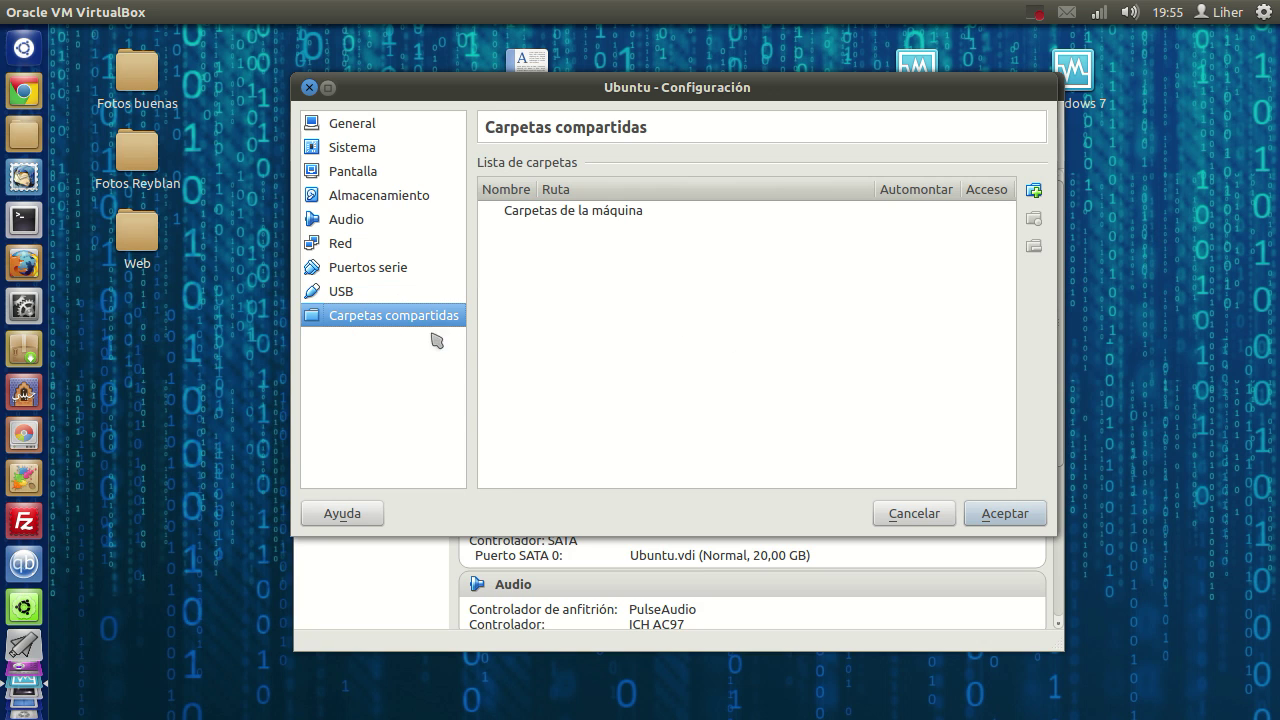
Move the configuration window aside and look at the Directorio compartido folder in the file manager
drag(673, 91, 599, 87)
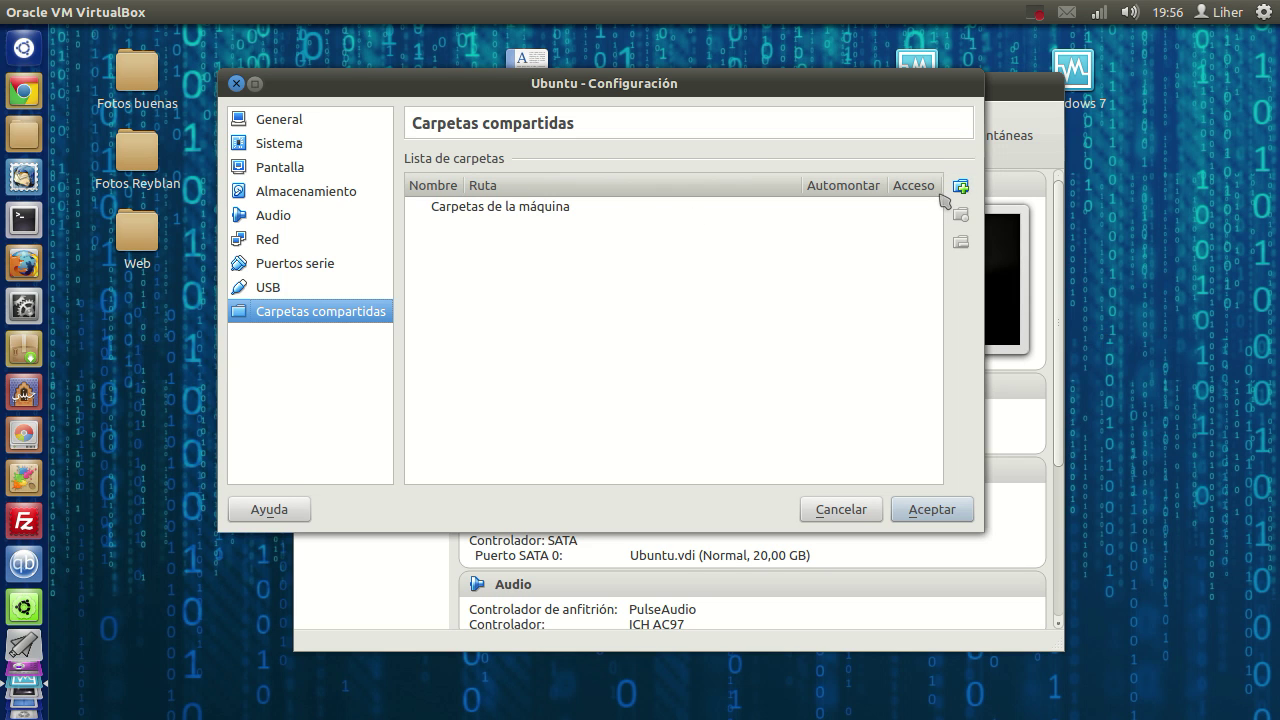
click(24, 133)
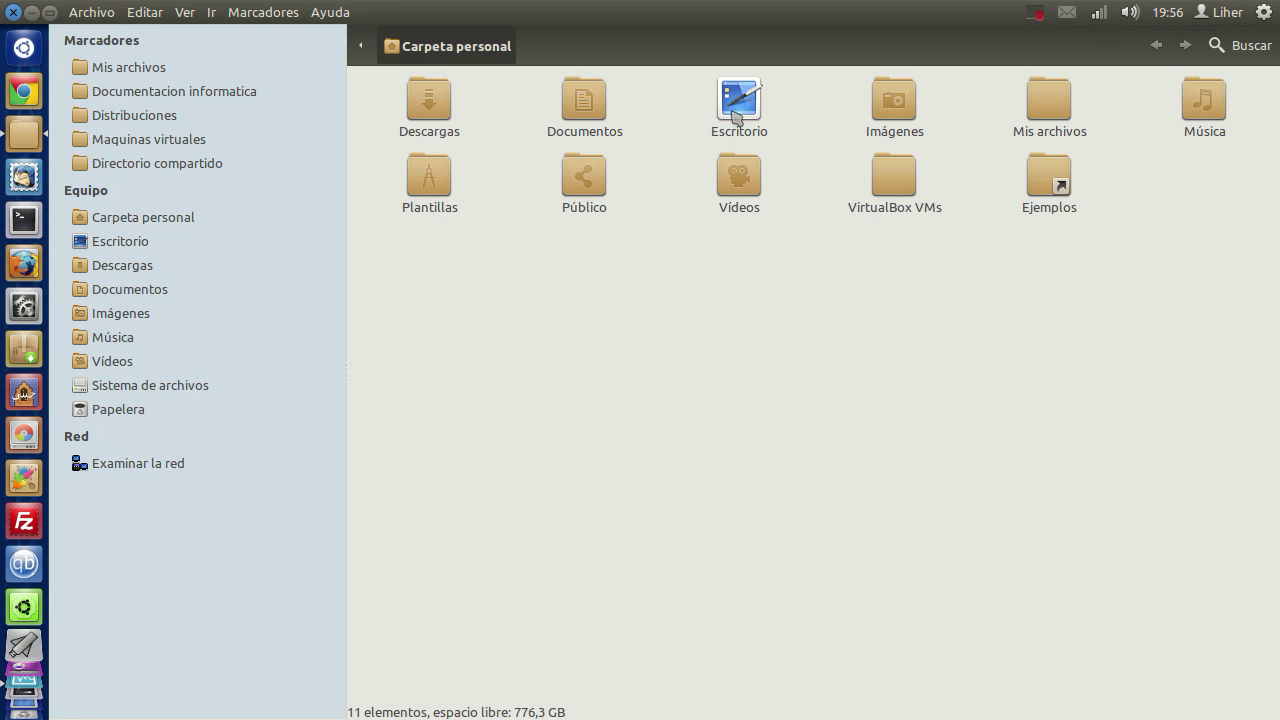
click(157, 164)
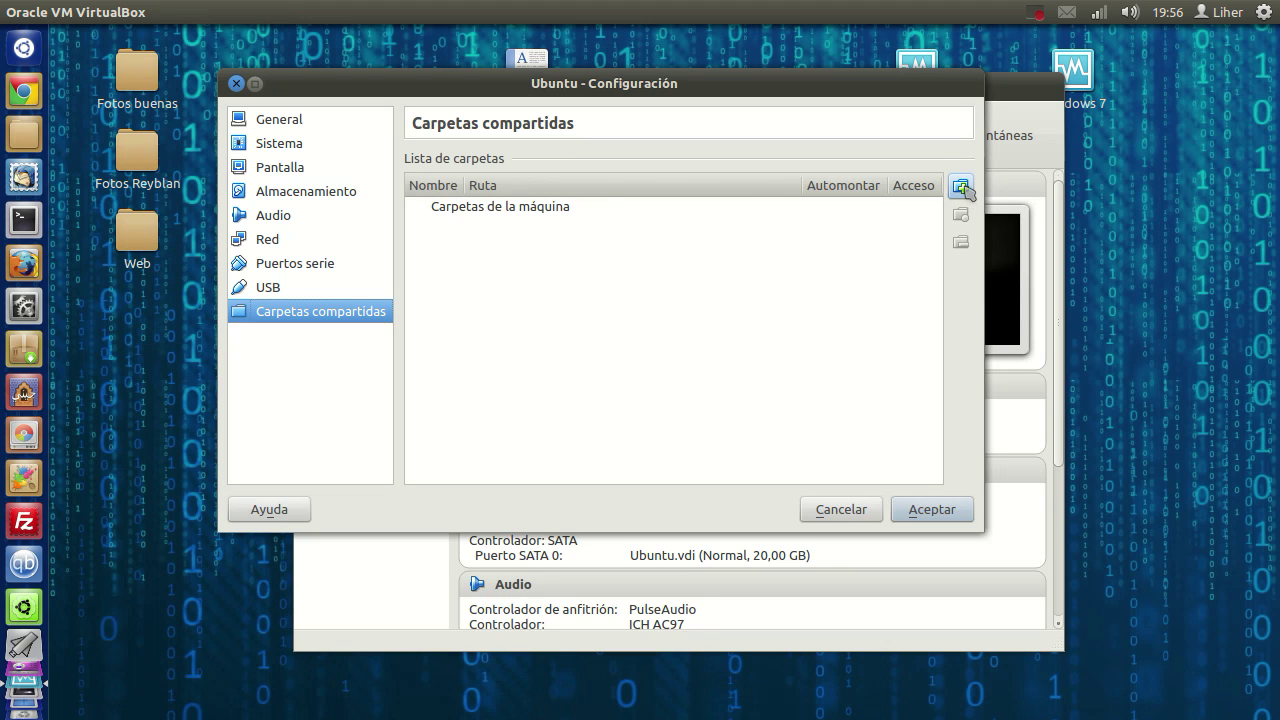
Start adding a shared folder to the machine and choose the Directorio compartido folder inside Mis archivos as its path
click(962, 188)
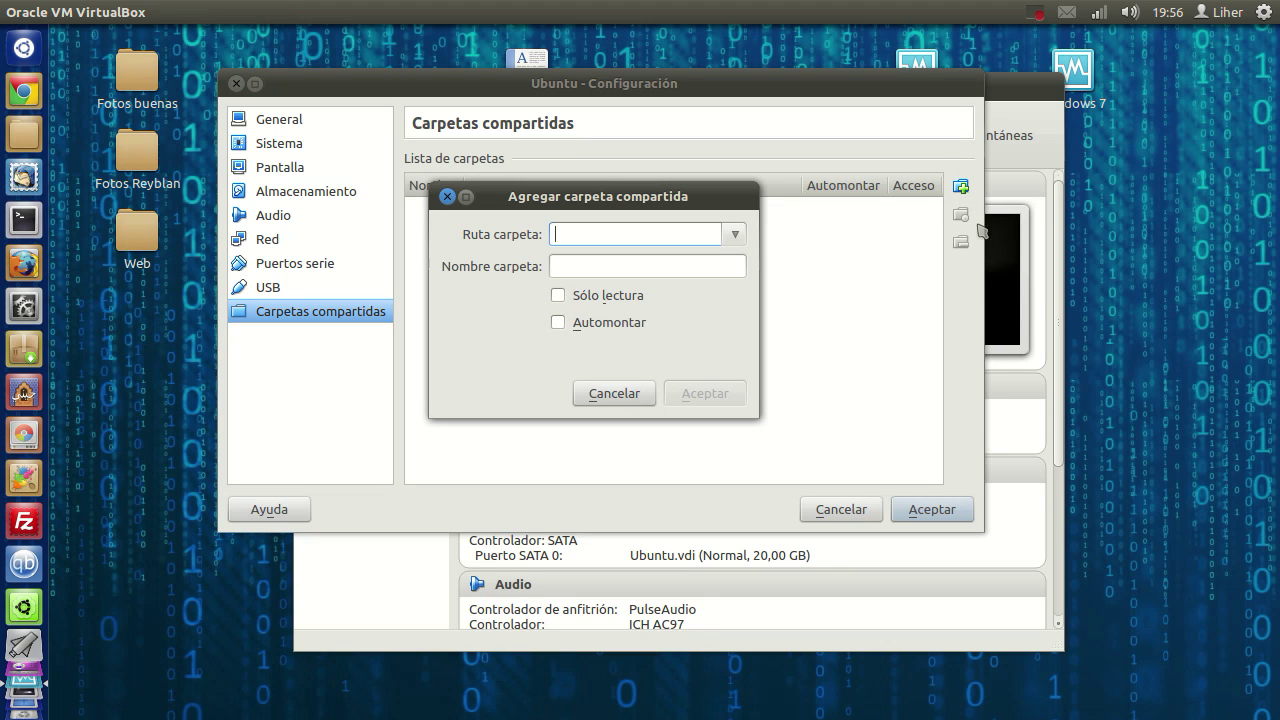
click(733, 236)
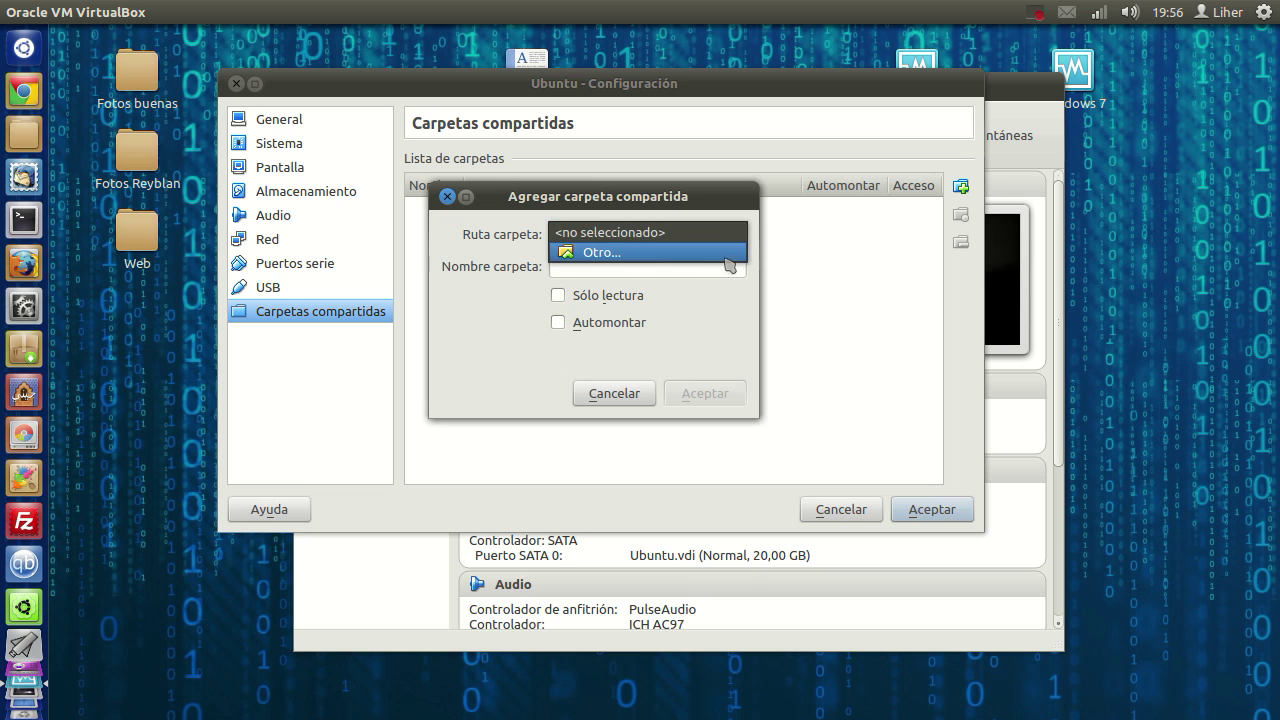
click(737, 238)
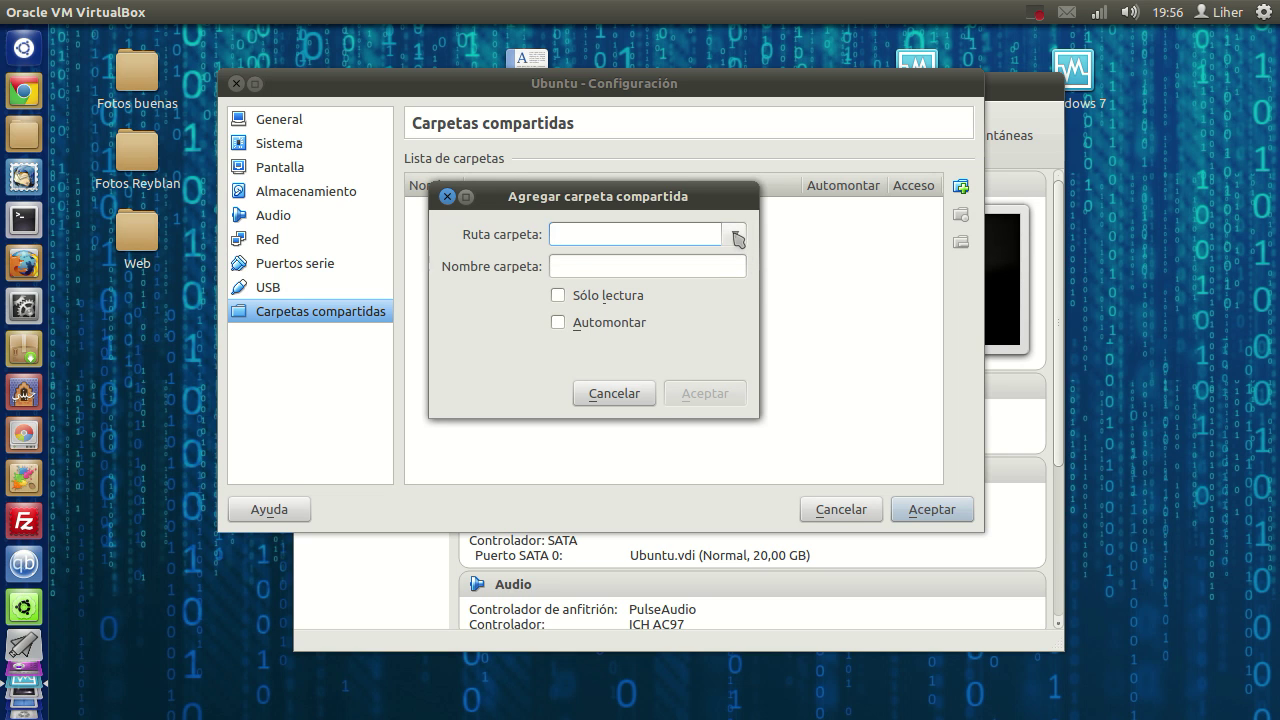
click(737, 238)
click(660, 259)
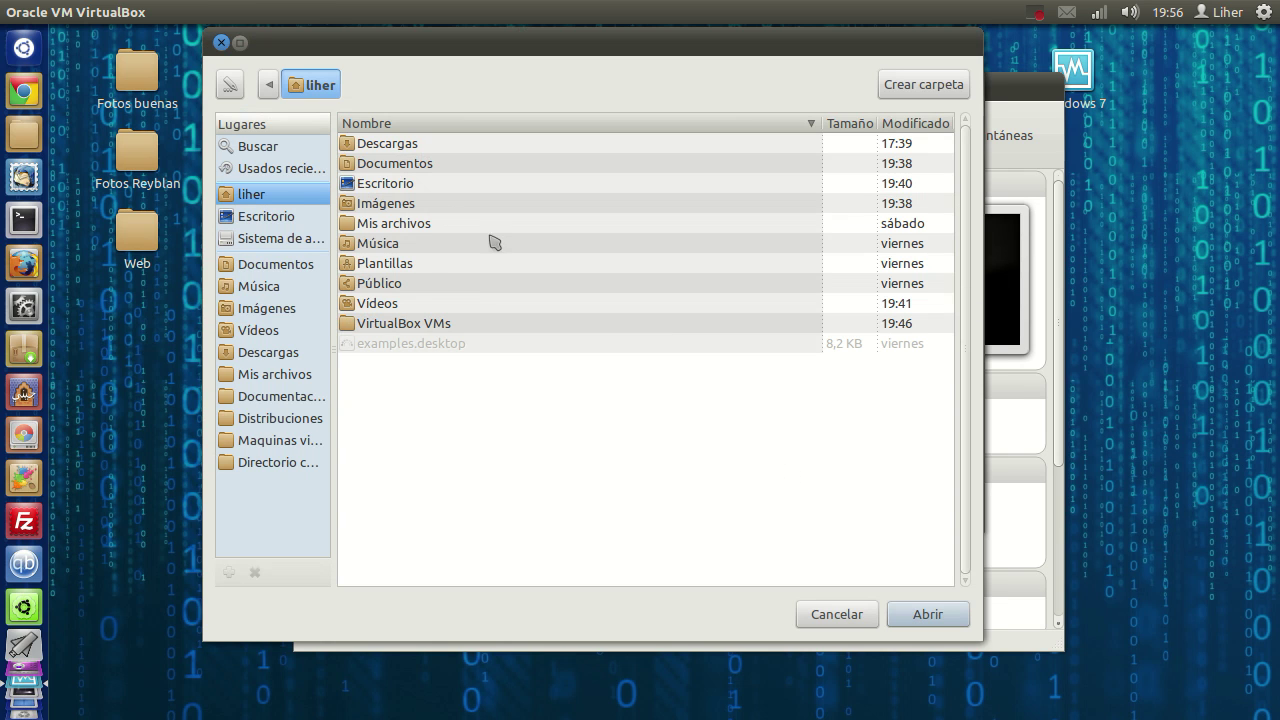
click(271, 464)
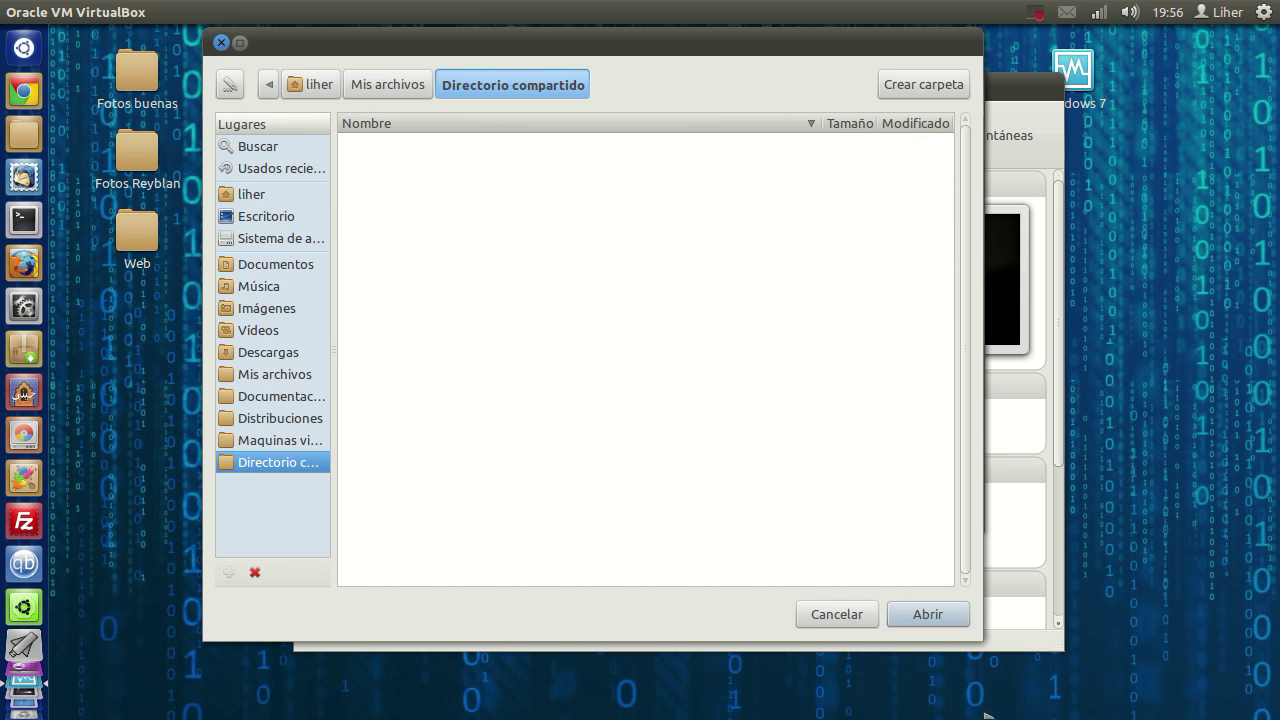
click(928, 614)
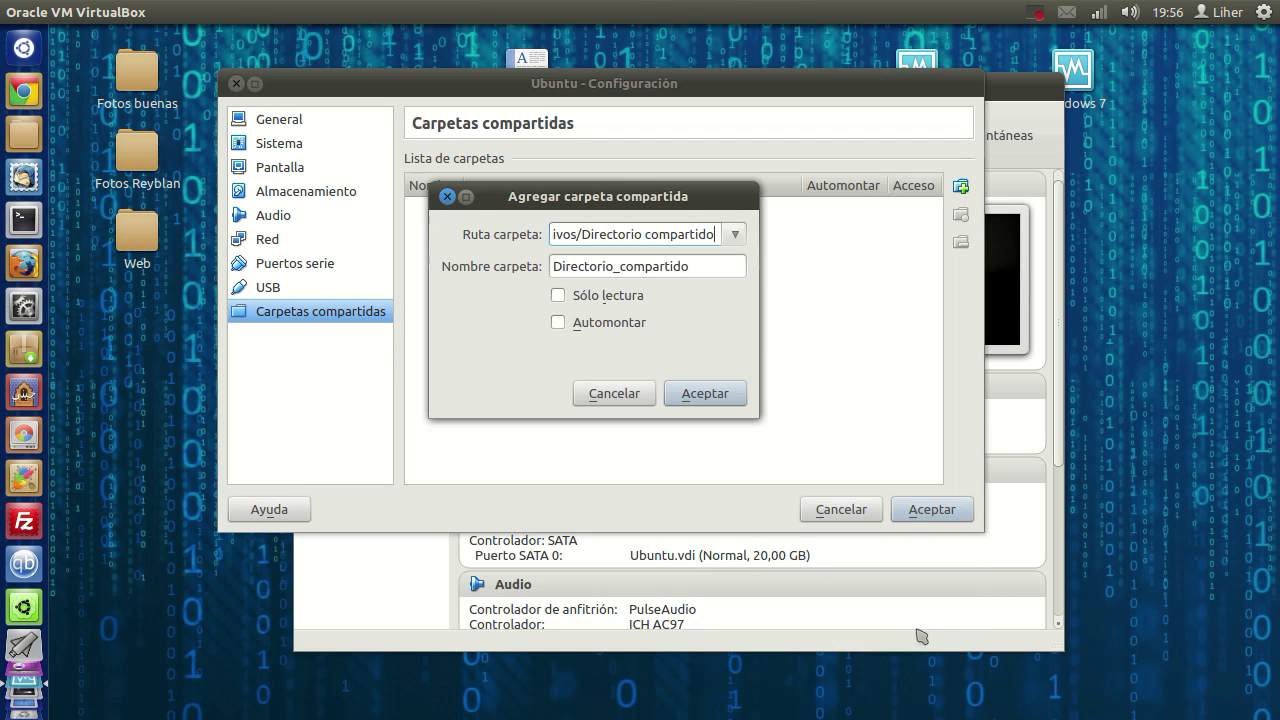
Enable Automontar for the Directorio_compartido shared folder, add it to the list and save the machine's configuration
click(558, 323)
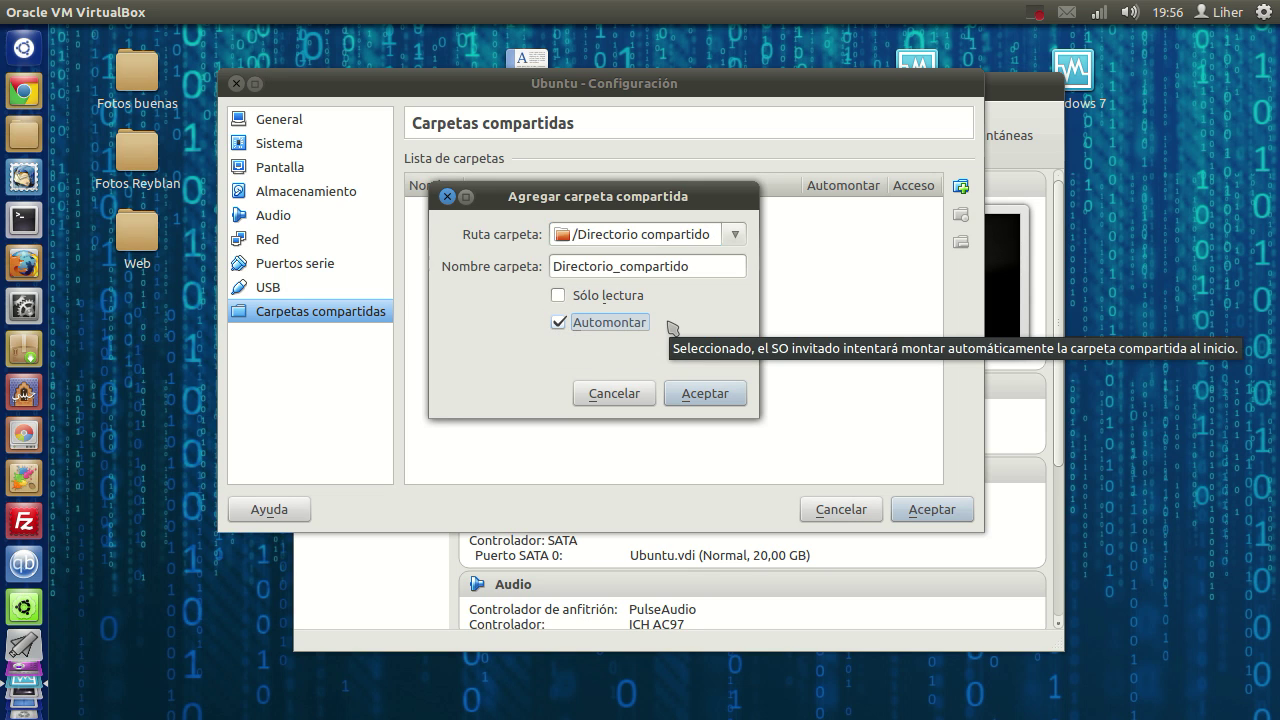
click(708, 400)
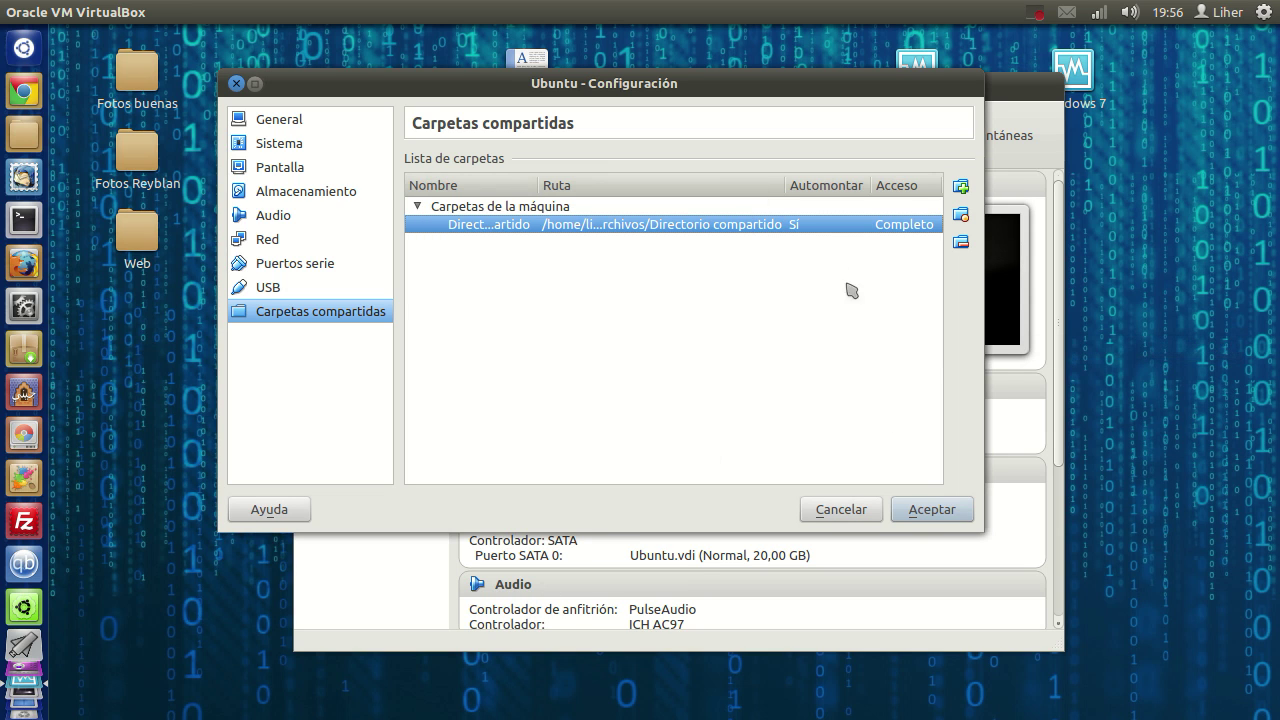
click(930, 511)
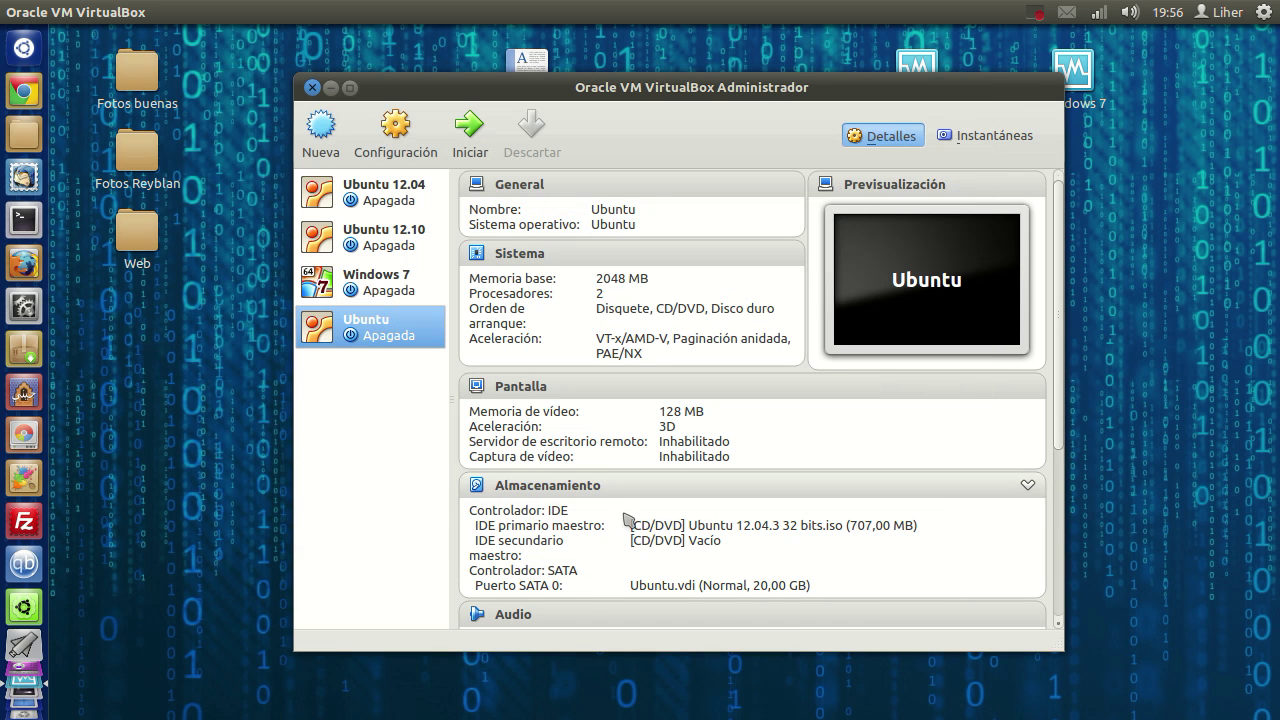